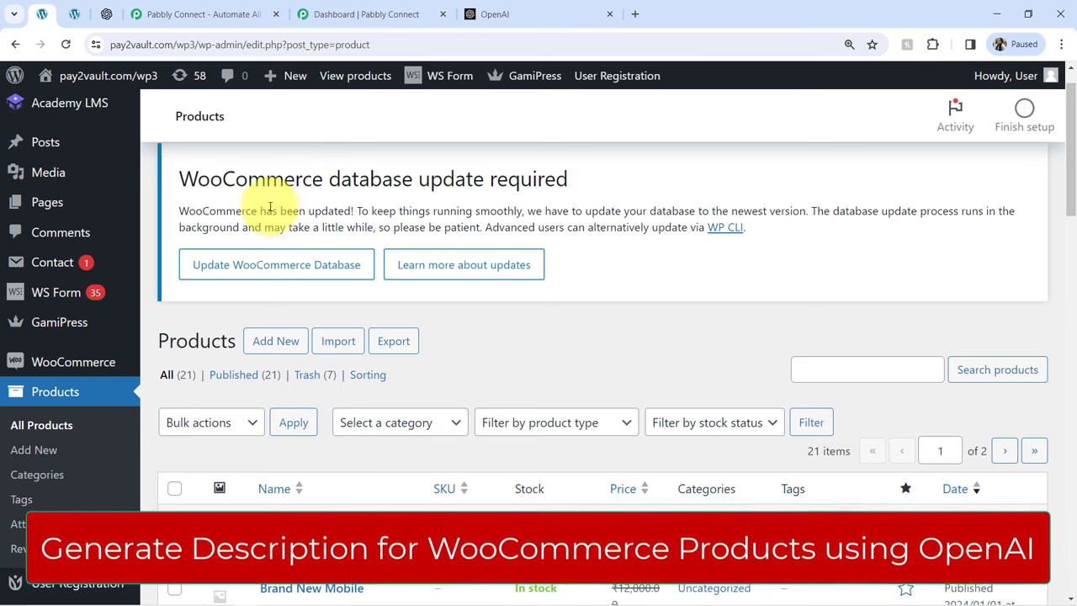
Step: Look over the WooCommerce products list and the overview page of the OpenAI developer platform
{"action": "left_click_drag", "start_coordinate": [179, 179], "coordinate": [323, 178]}
{"action": "left_click", "coordinate": [477, 194]}
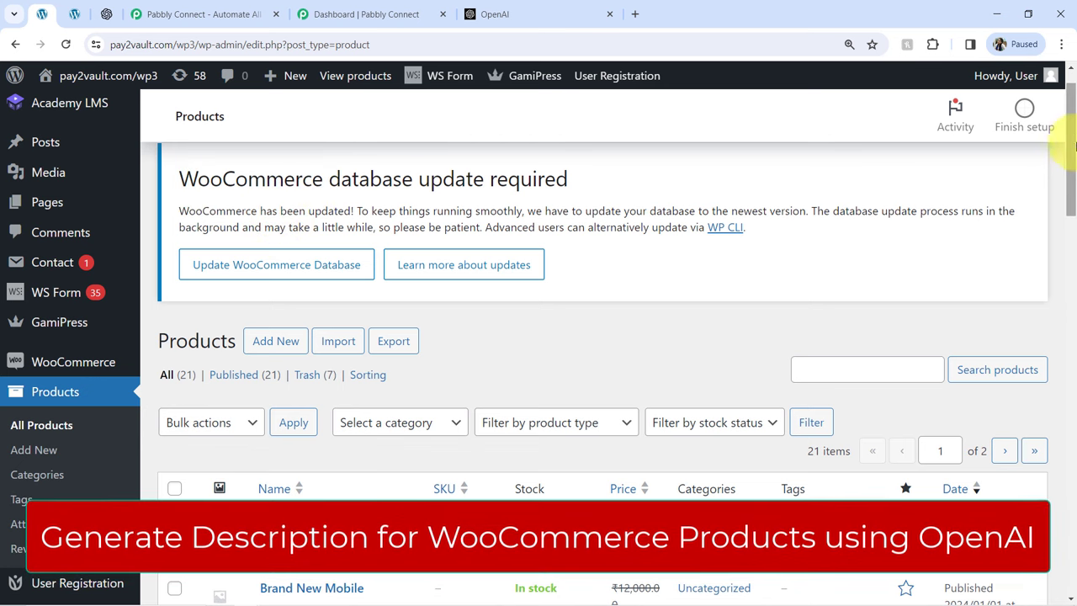
{"action": "left_click_drag", "start_coordinate": [1073, 145], "coordinate": [1067, 196]}
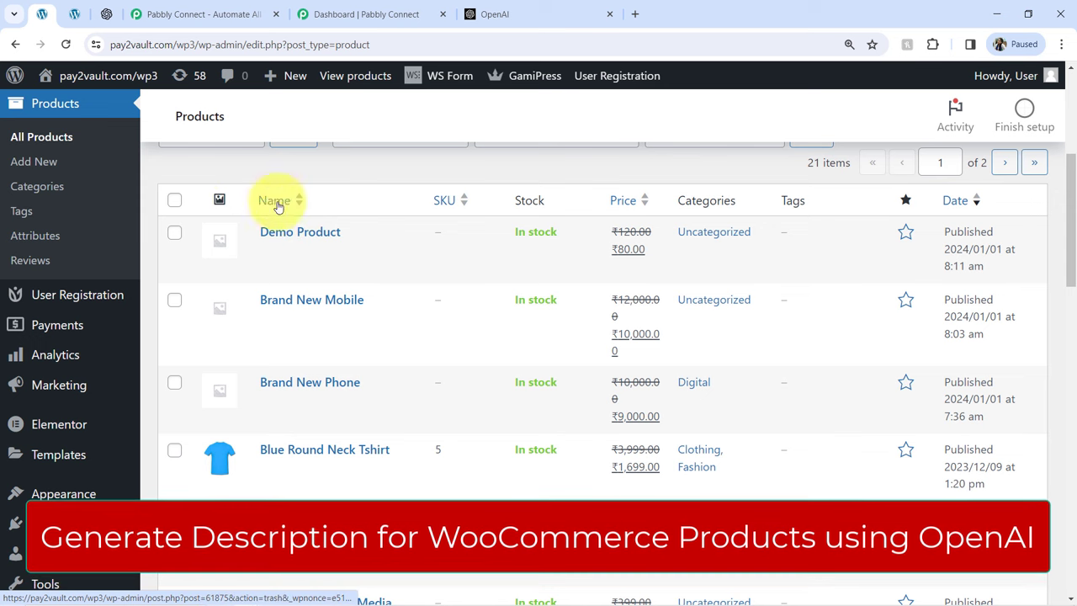
{"action": "scroll", "coordinate": [203, 188], "scroll_direction": "up", "scroll_amount": 3}
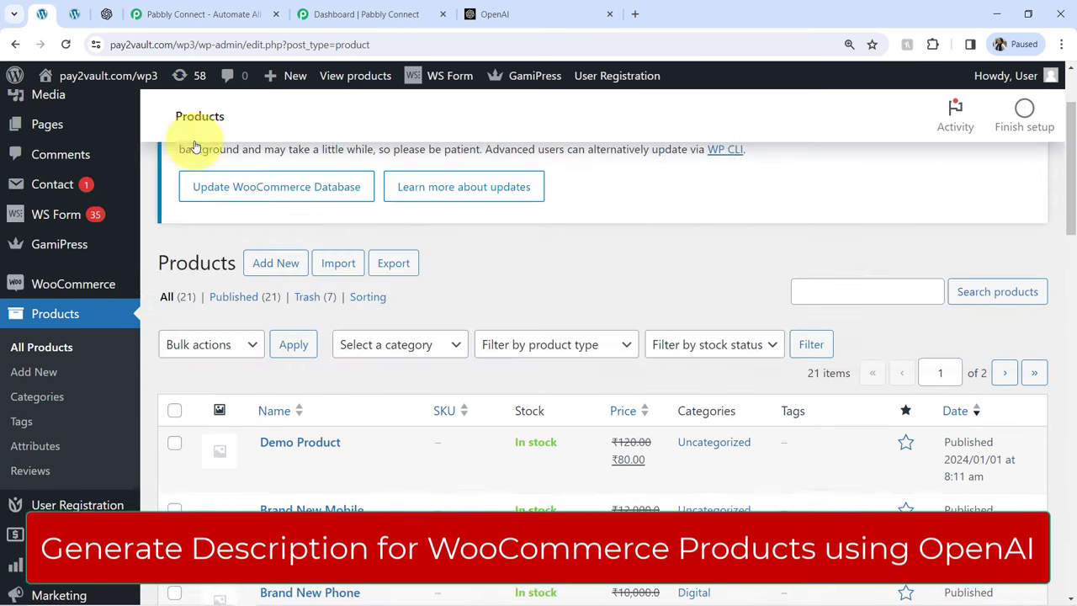
{"action": "left_click", "coordinate": [107, 14]}
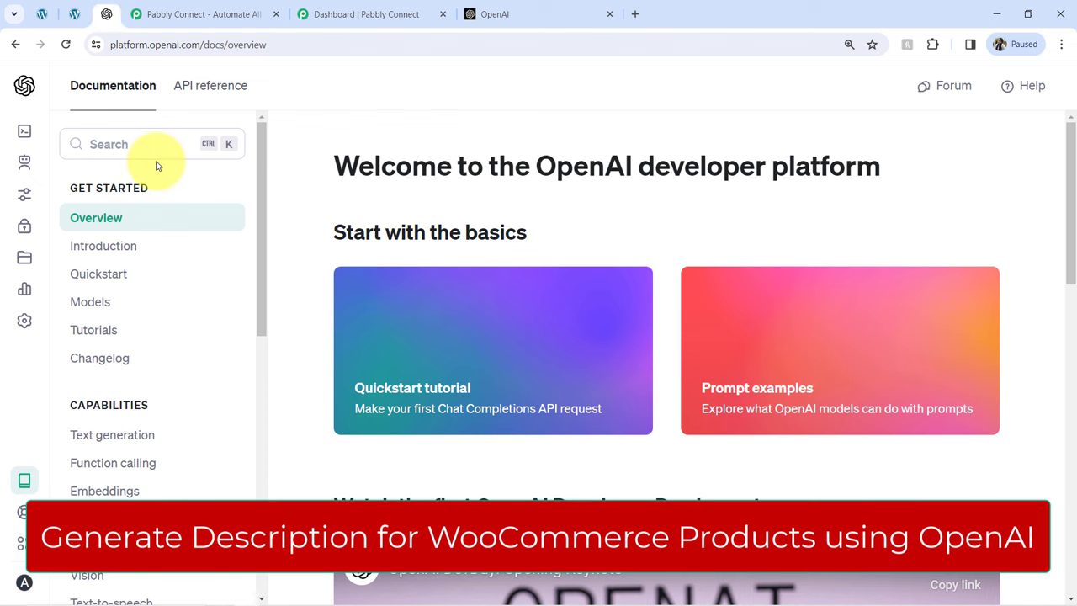
{"action": "left_click", "coordinate": [42, 14]}
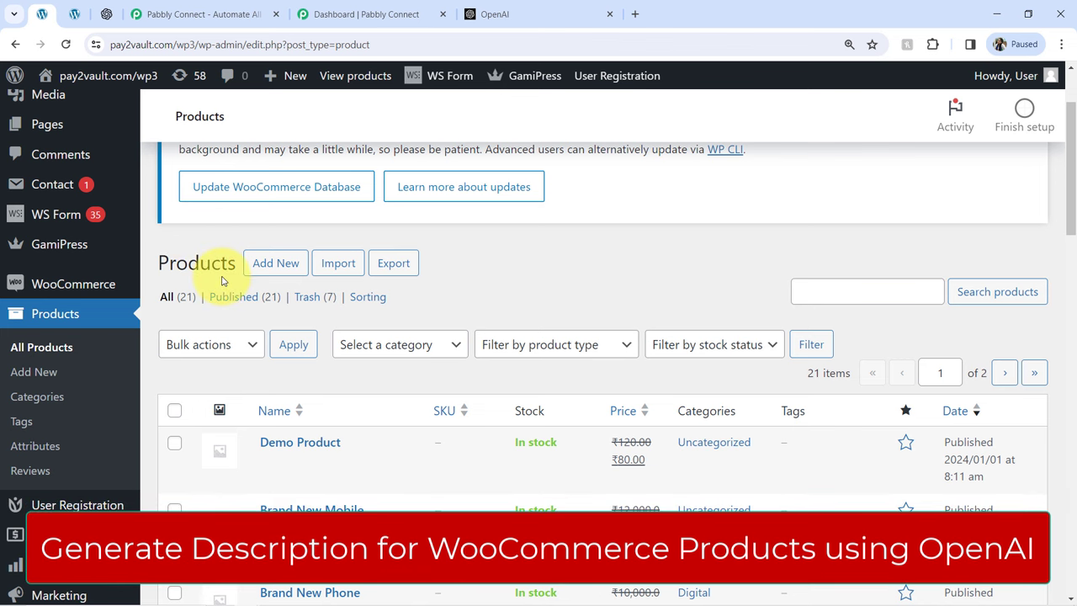
{"action": "left_click", "coordinate": [107, 13]}
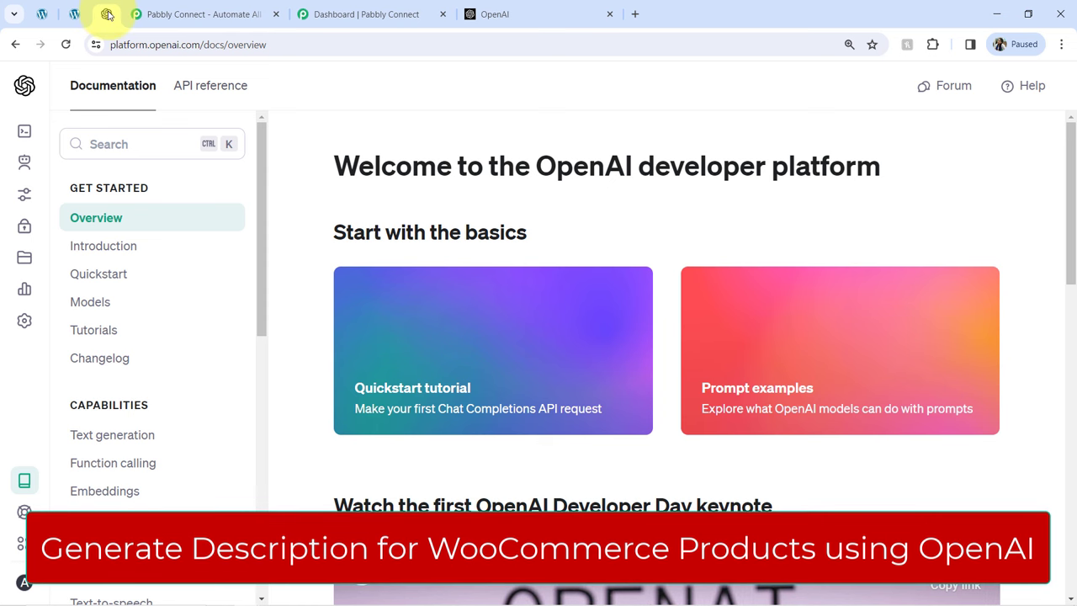
{"action": "left_click", "coordinate": [38, 14]}
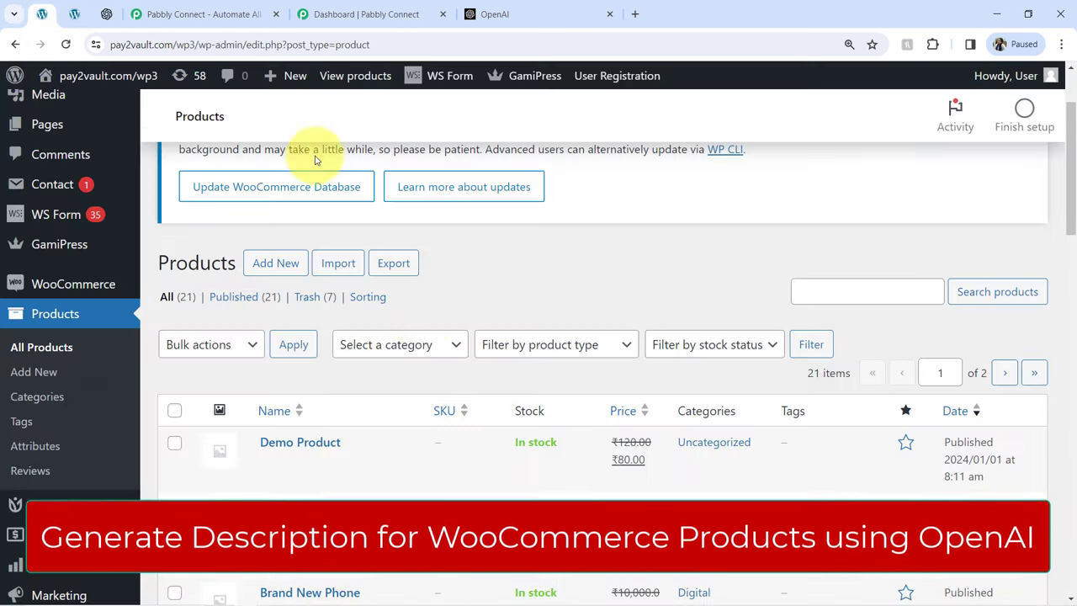
{"action": "left_click_drag", "start_coordinate": [175, 262], "coordinate": [216, 263]}
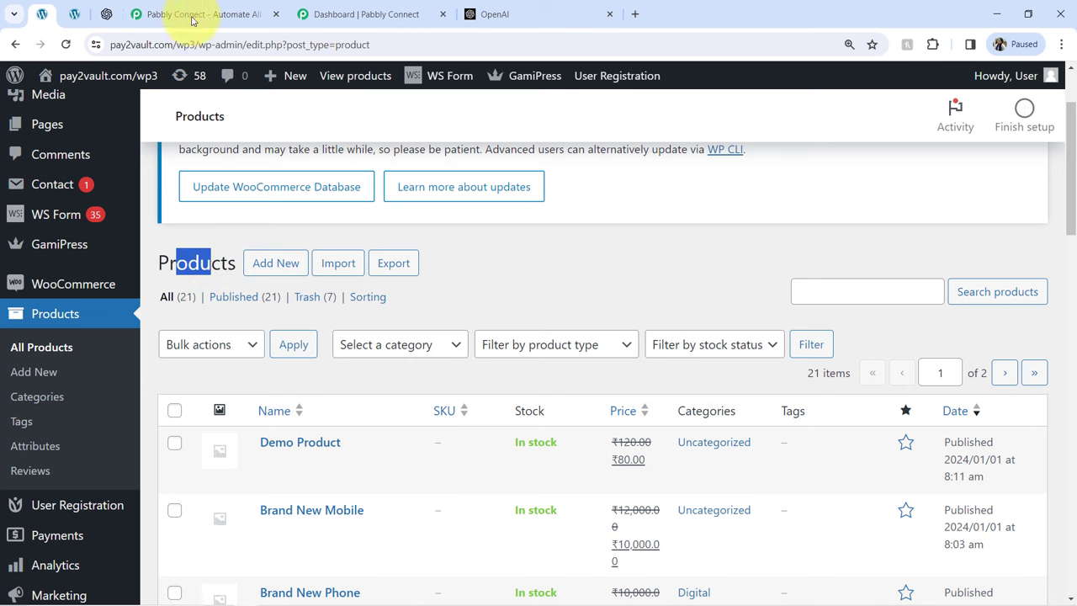
{"action": "left_click", "coordinate": [106, 14]}
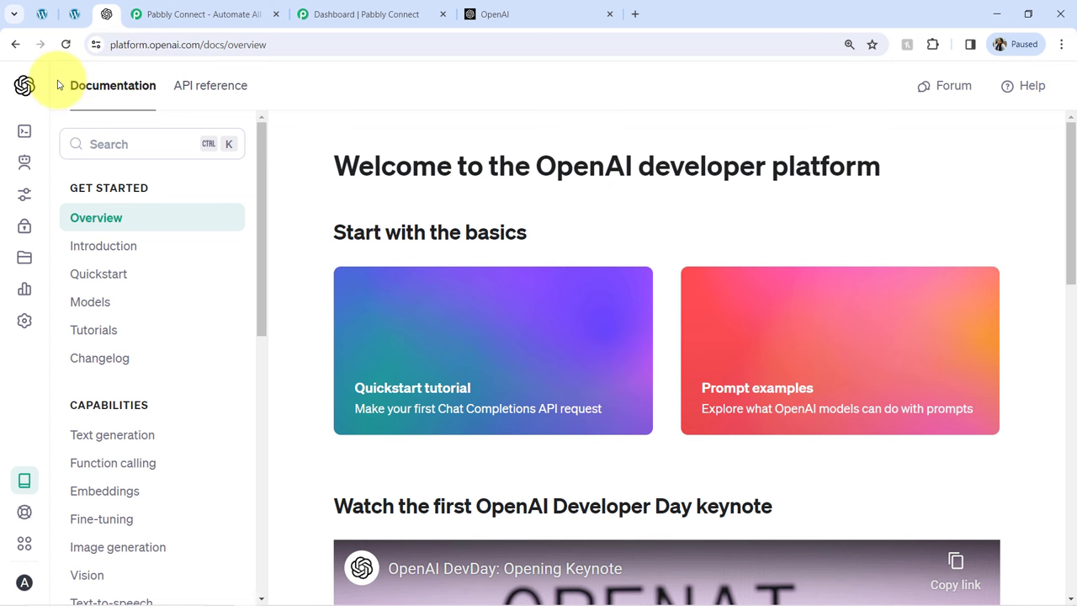
Step: Switch to the Pabbly Connect website and examine its homepage and the workflow dashboard
{"action": "left_click", "coordinate": [181, 12]}
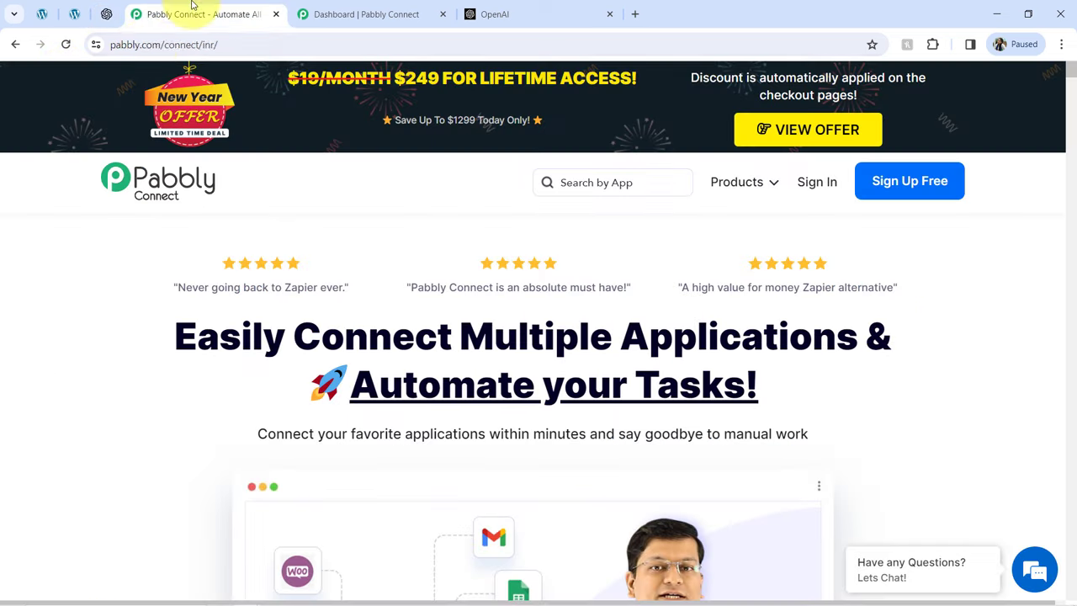
{"action": "left_click", "coordinate": [144, 43]}
{"action": "left_click_drag", "start_coordinate": [134, 44], "coordinate": [244, 49]}
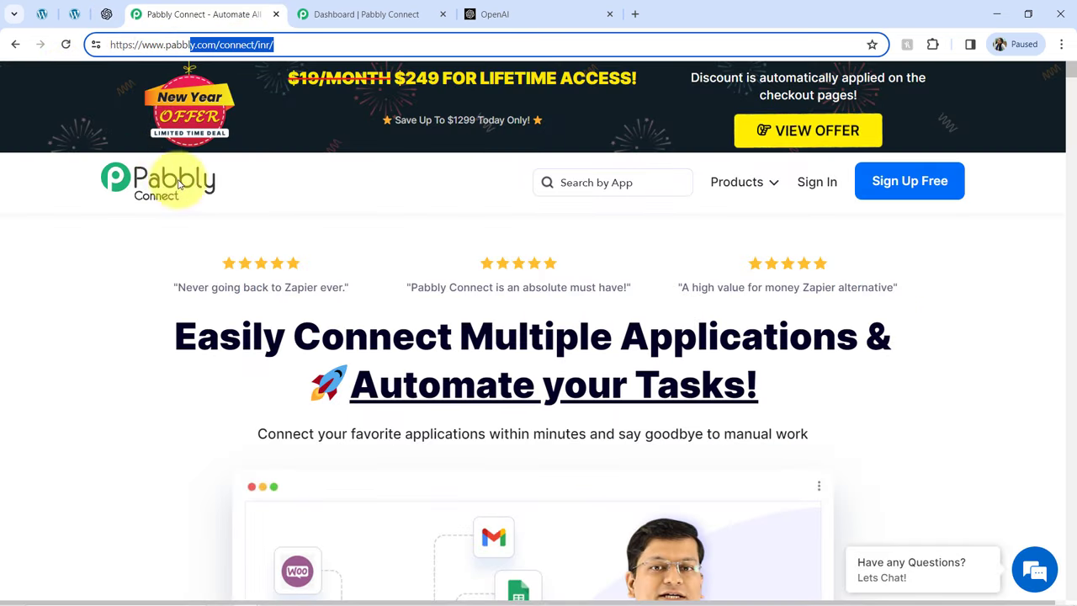
{"action": "left_click_drag", "start_coordinate": [218, 336], "coordinate": [765, 385]}
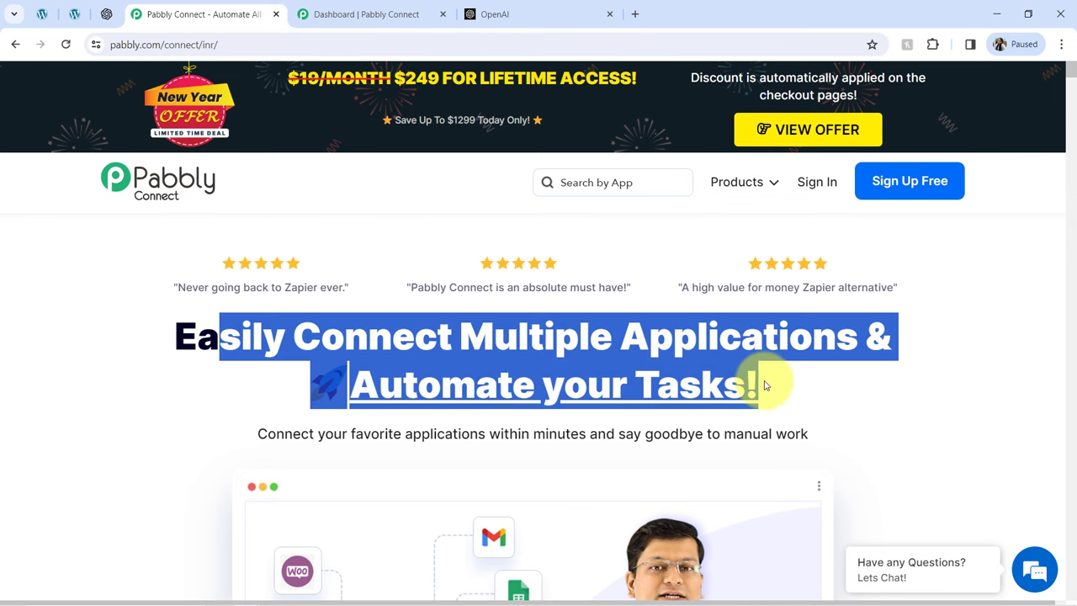
{"action": "left_click", "coordinate": [371, 14]}
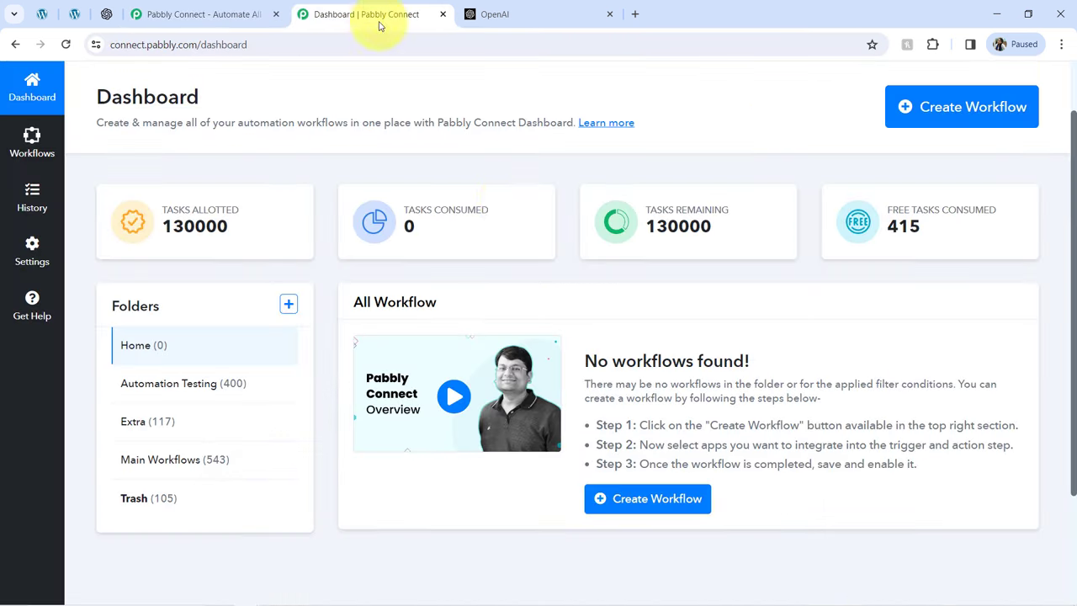
{"action": "scroll", "coordinate": [507, 193], "scroll_direction": "up", "scroll_amount": 1}
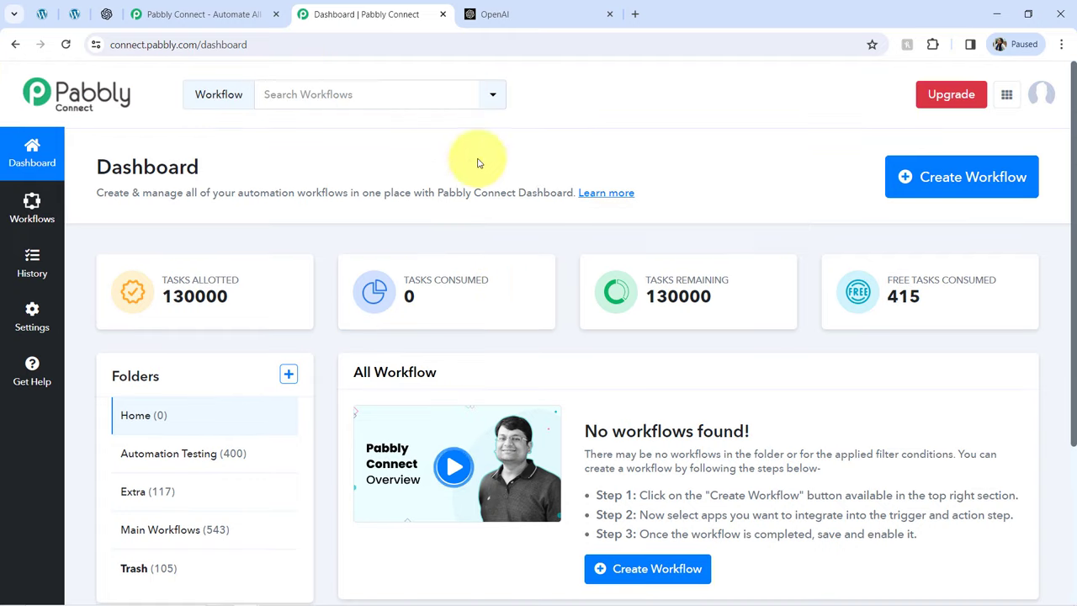
{"action": "left_click", "coordinate": [198, 15]}
{"action": "left_click", "coordinate": [374, 342]}
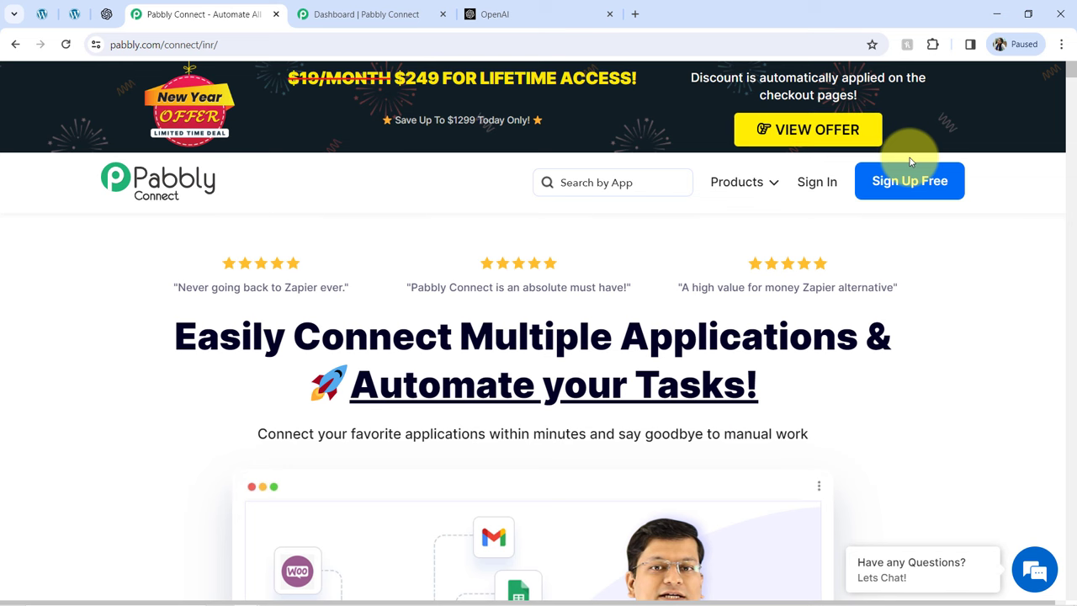
{"action": "left_click", "coordinate": [106, 13]}
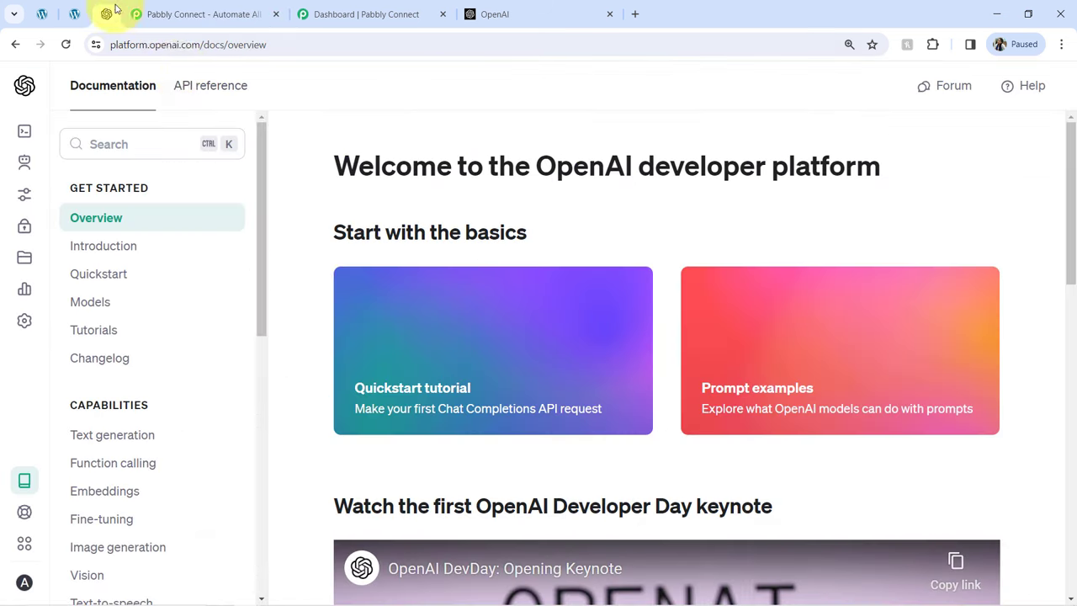
{"action": "left_click_drag", "start_coordinate": [150, 45], "coordinate": [276, 45]}
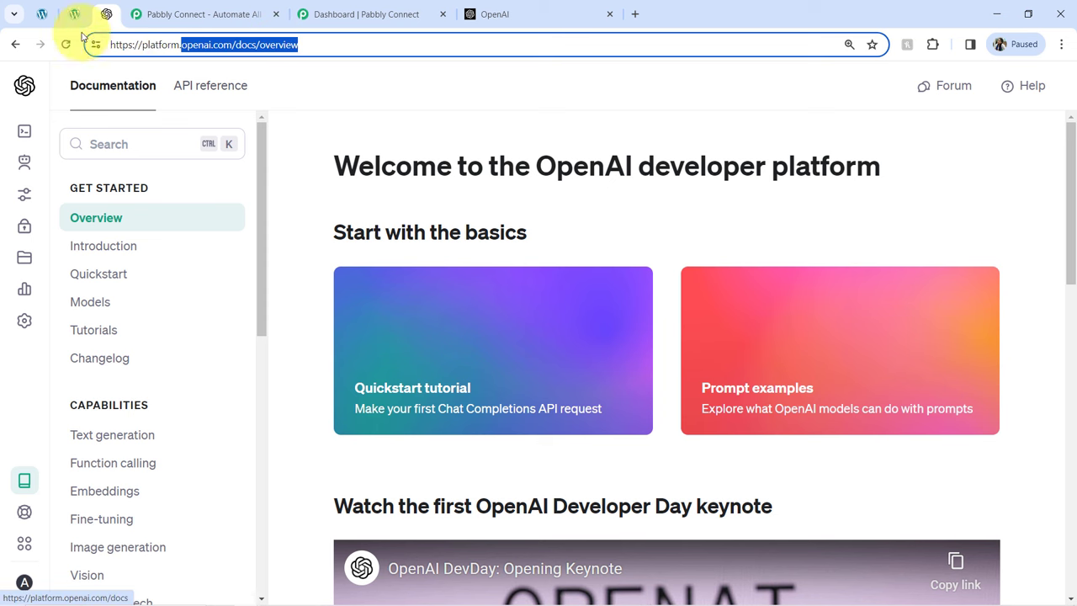
{"action": "left_click", "coordinate": [41, 14]}
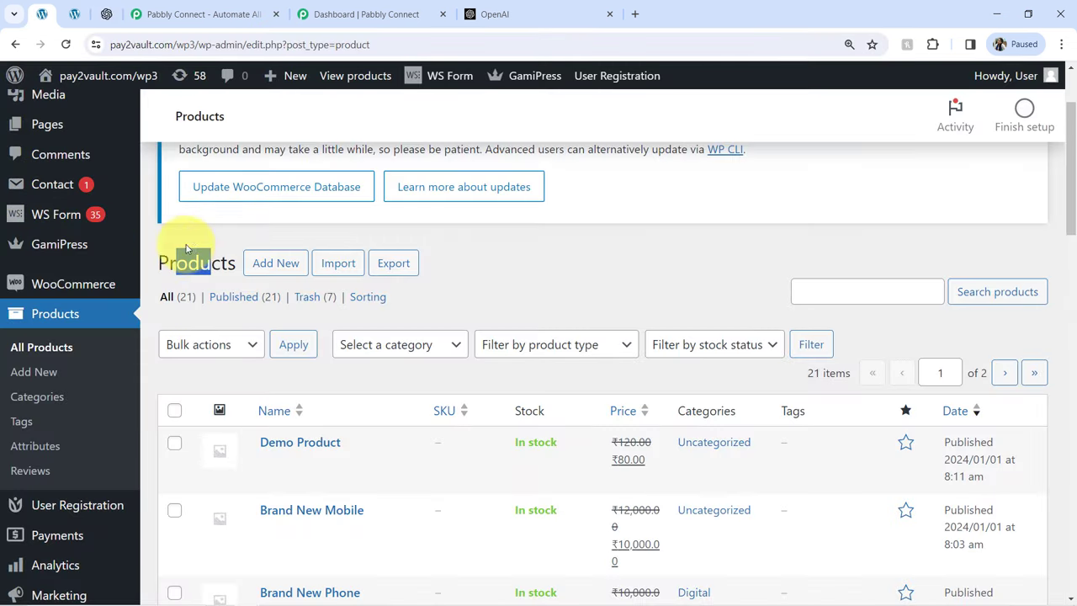
Step: In the Pabbly Connect dashboard, create a workflow named "Generate Descriptions for WooCommerce Products using OpenAI" in the Main Workflows folder
{"action": "left_click", "coordinate": [371, 13]}
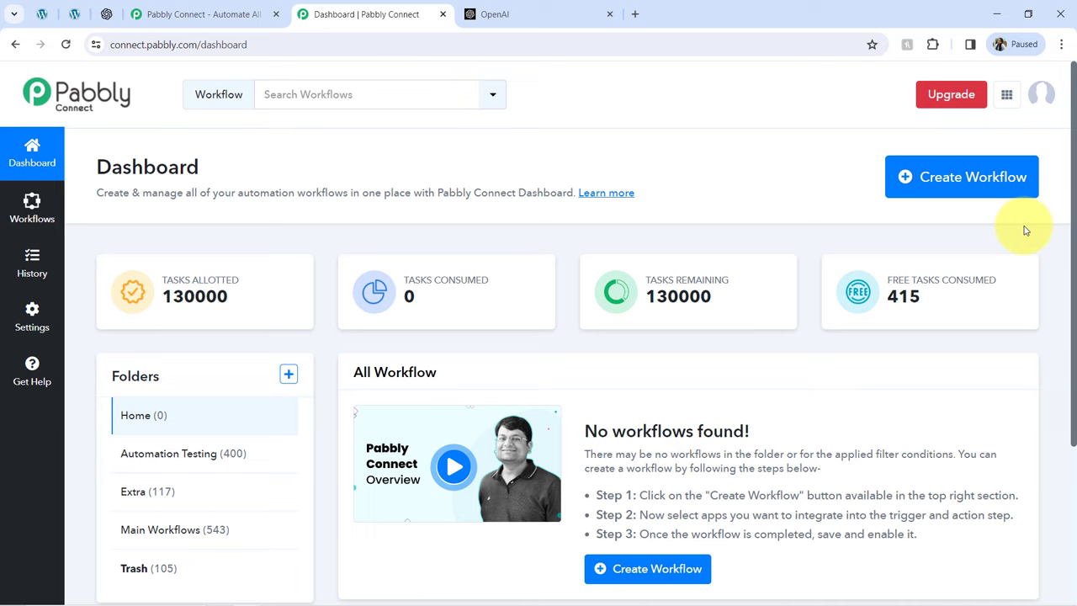
{"action": "left_click", "coordinate": [962, 179]}
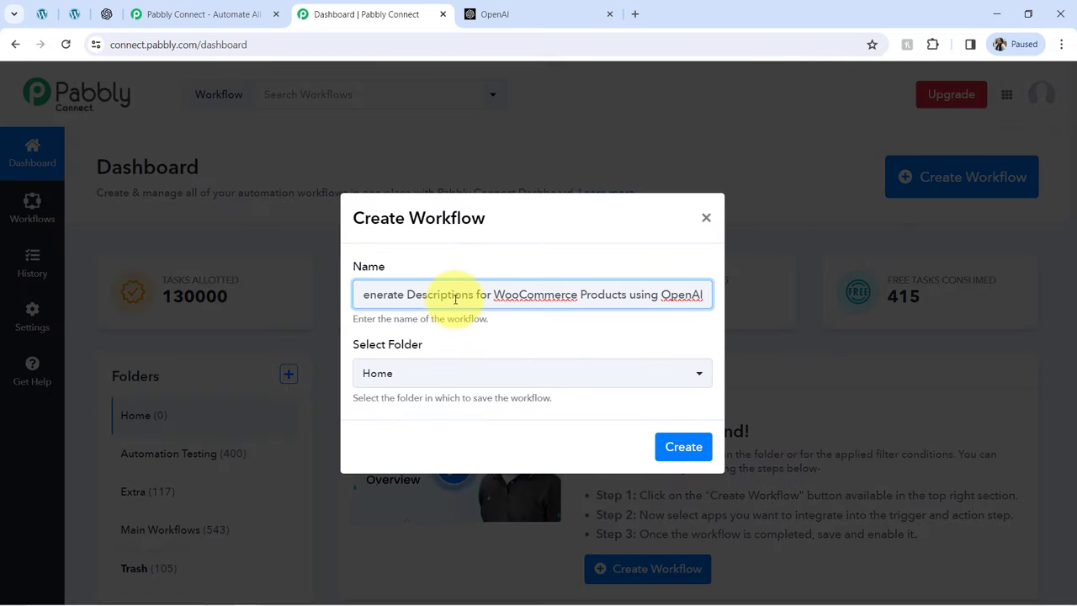
{"action": "left_click_drag", "start_coordinate": [455, 298], "coordinate": [325, 308]}
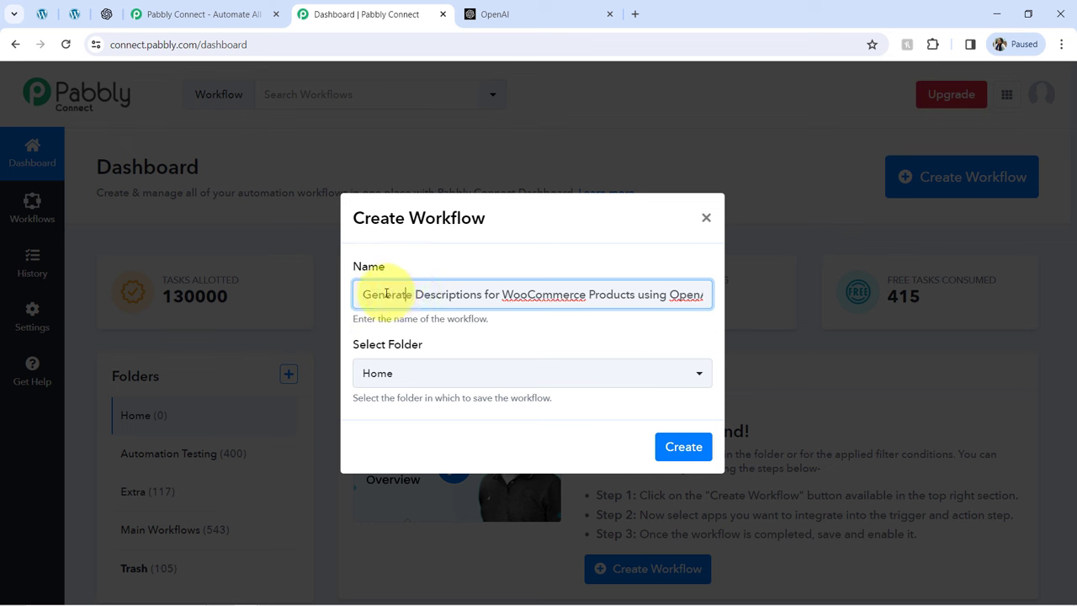
{"action": "left_click_drag", "start_coordinate": [403, 294], "coordinate": [688, 296]}
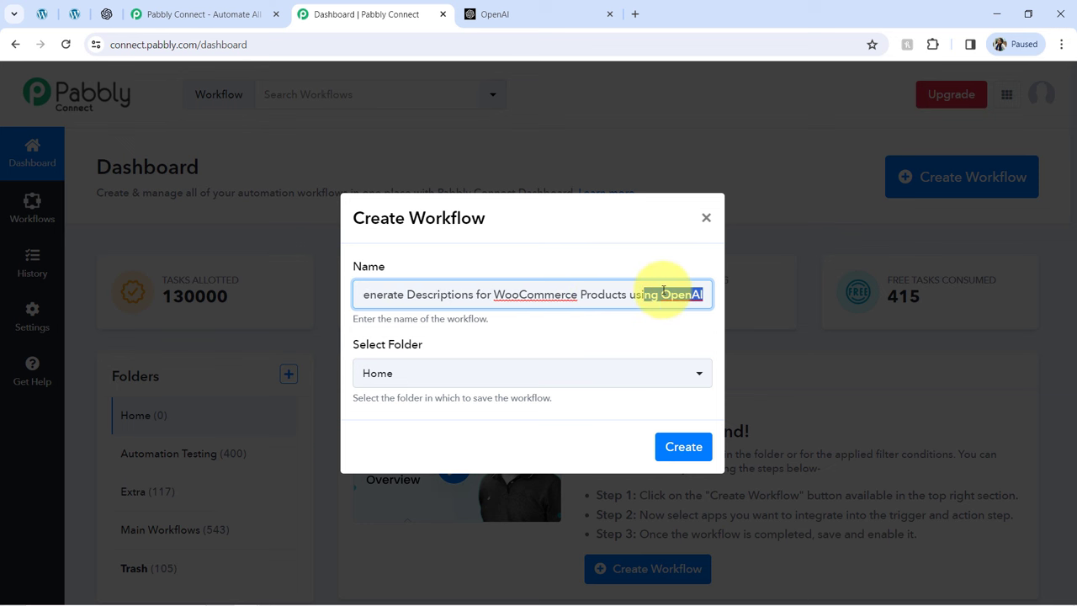
{"action": "left_click", "coordinate": [662, 294]}
{"action": "left_click", "coordinate": [389, 378]}
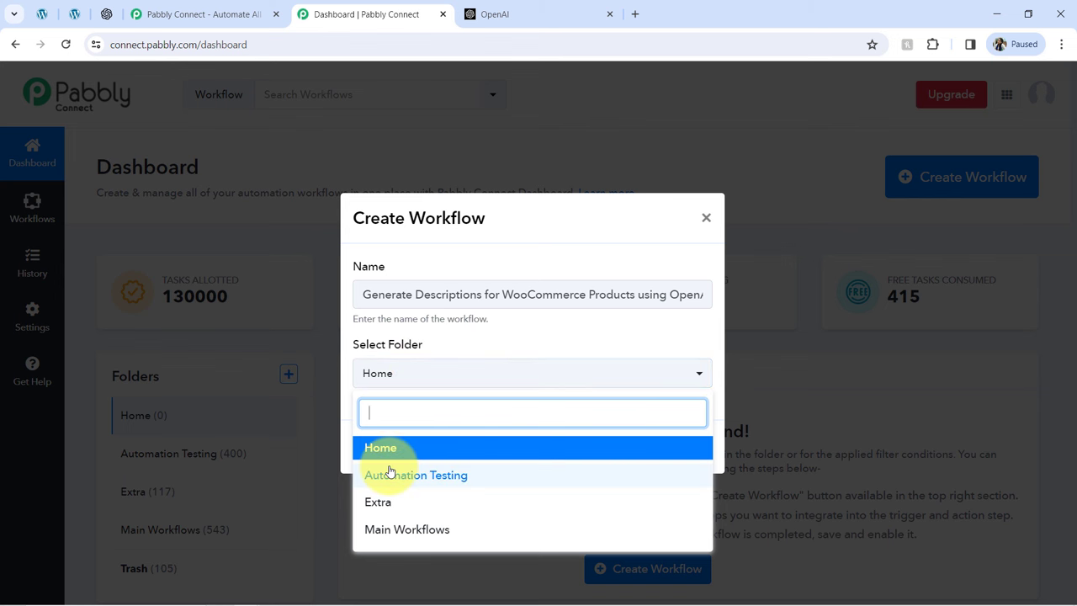
{"action": "left_click", "coordinate": [378, 531]}
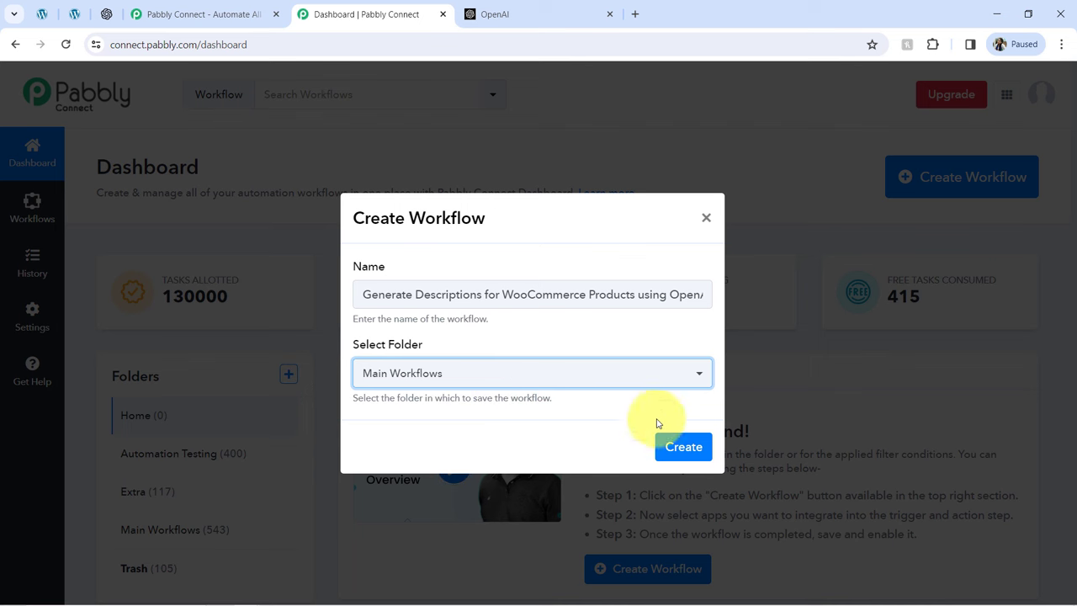
{"action": "left_click", "coordinate": [680, 446]}
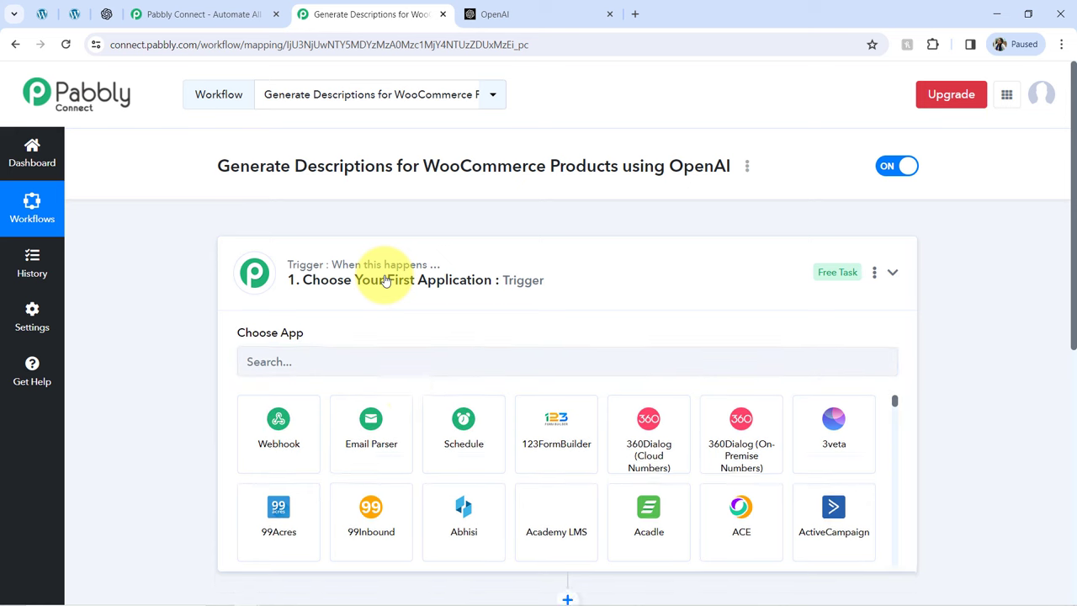
Step: Find WooCommerce in the app list and choose it as the workflow's trigger application
{"action": "left_click", "coordinate": [385, 281]}
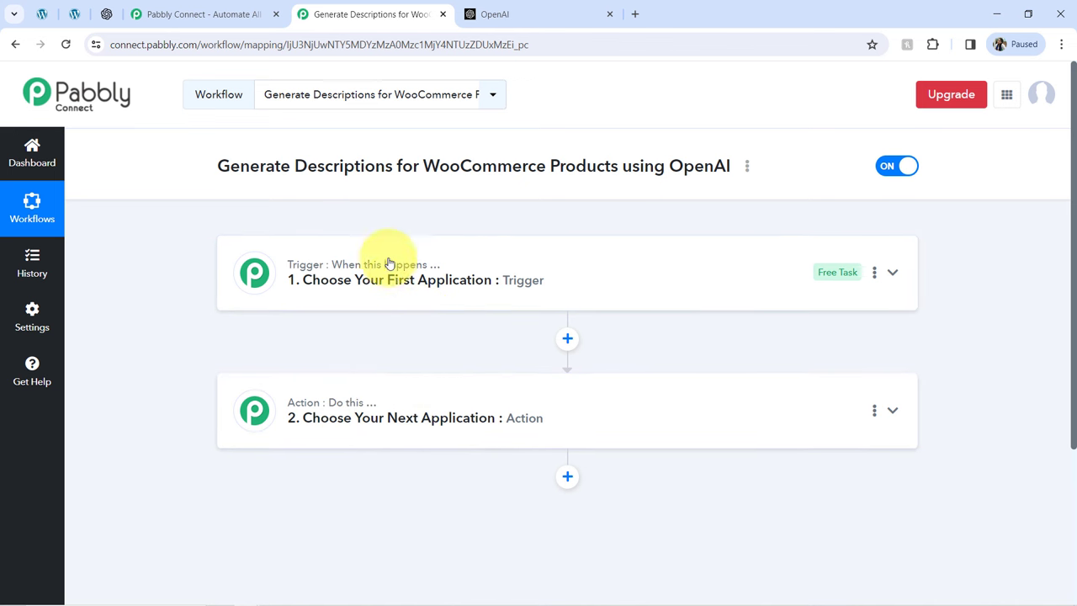
{"action": "left_click", "coordinate": [365, 276]}
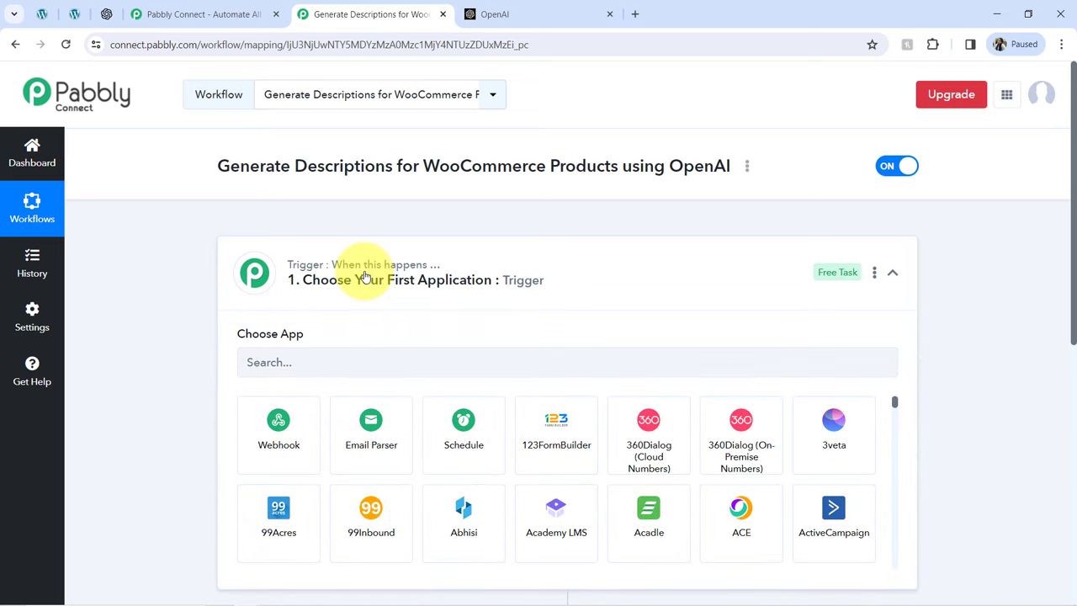
{"action": "left_click_drag", "start_coordinate": [239, 166], "coordinate": [633, 171]}
{"action": "left_click", "coordinate": [304, 363]}
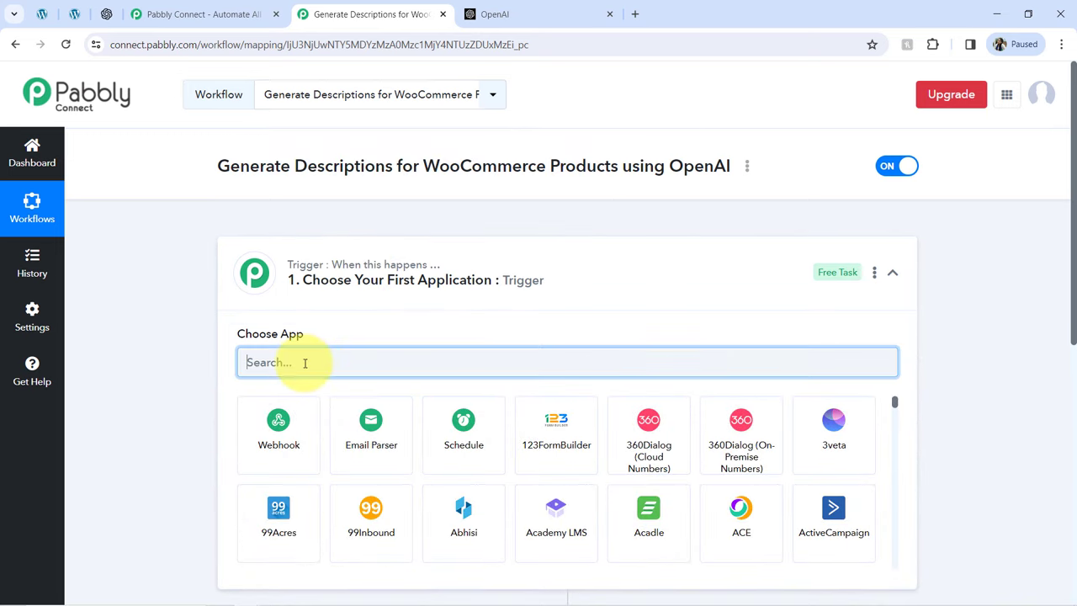
{"action": "type", "text": "wooc"}
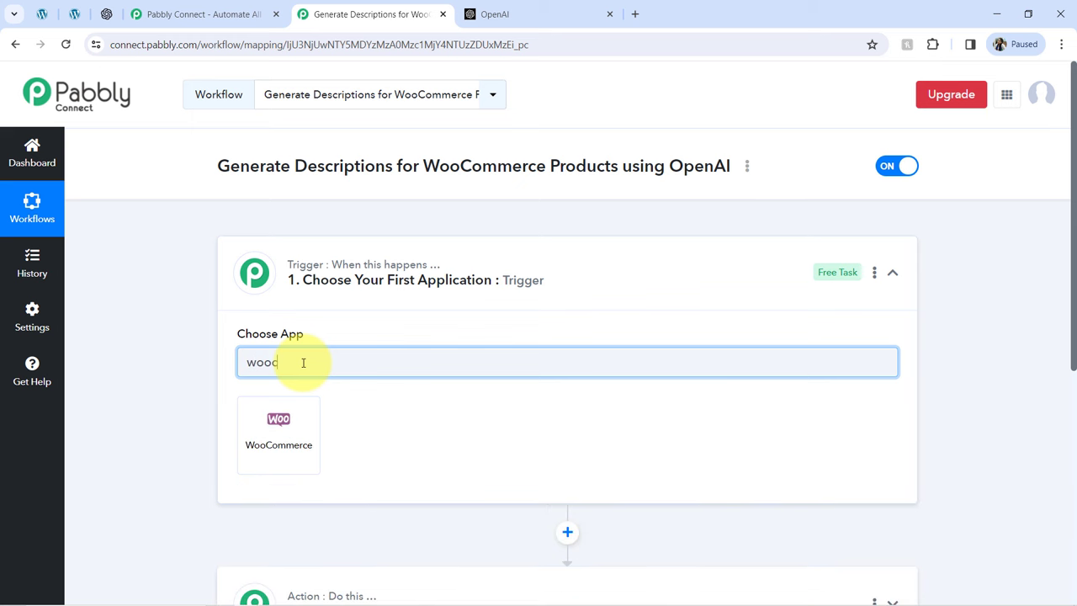
{"action": "left_click", "coordinate": [306, 419]}
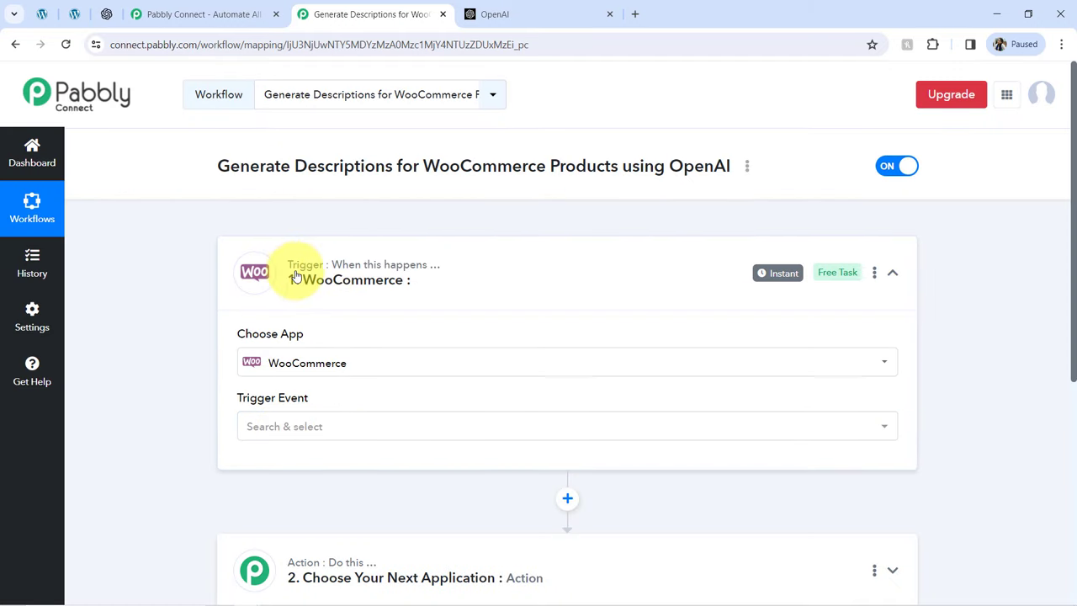
Step: Find OpenAI (ChatGPT, DALL-E) in the app list and choose it as the application for the workflow's action step
{"action": "left_click_drag", "start_coordinate": [1074, 172], "coordinate": [1067, 344]}
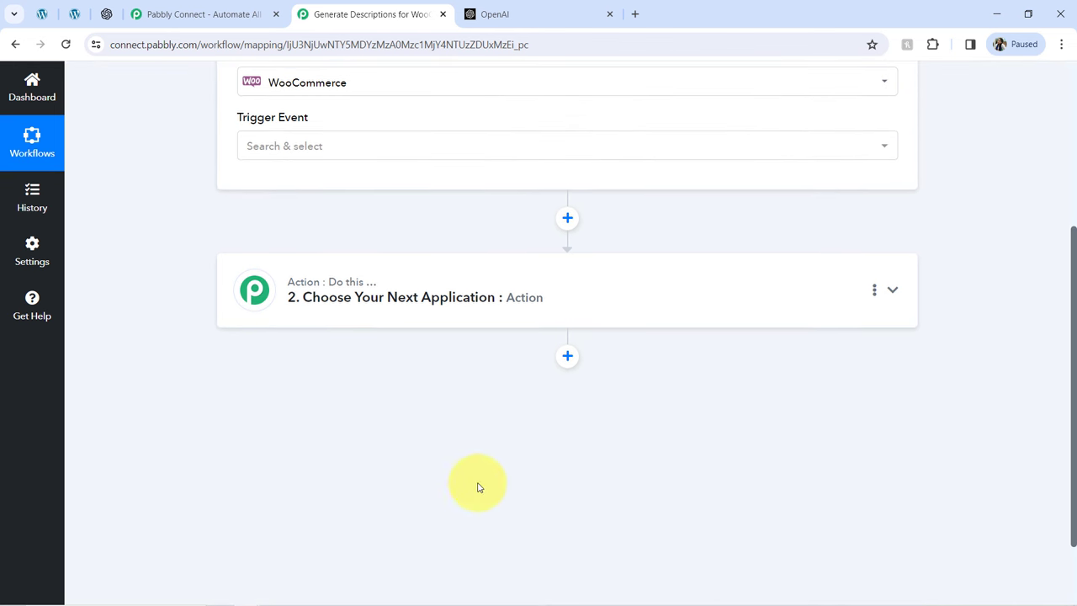
{"action": "left_click", "coordinate": [333, 310]}
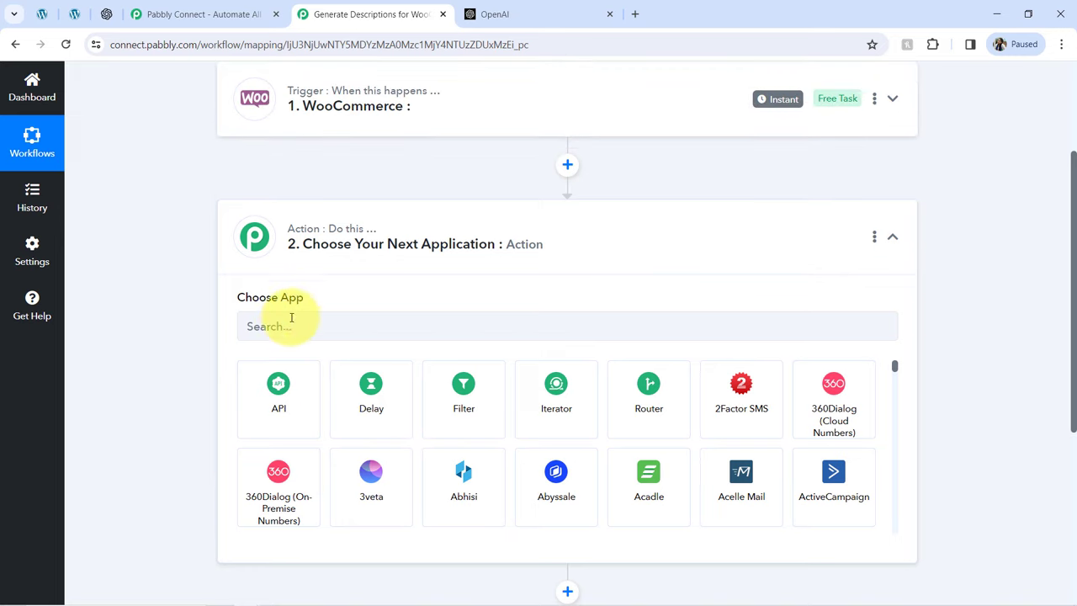
{"action": "left_click", "coordinate": [284, 325]}
{"action": "type", "text": "op"}
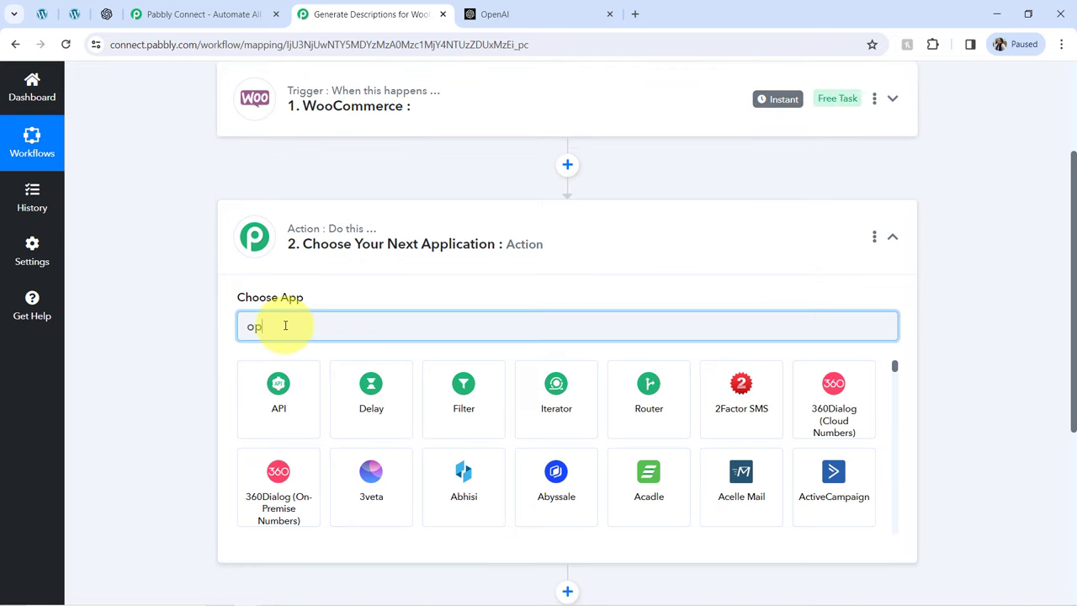
{"action": "type", "text": "en"}
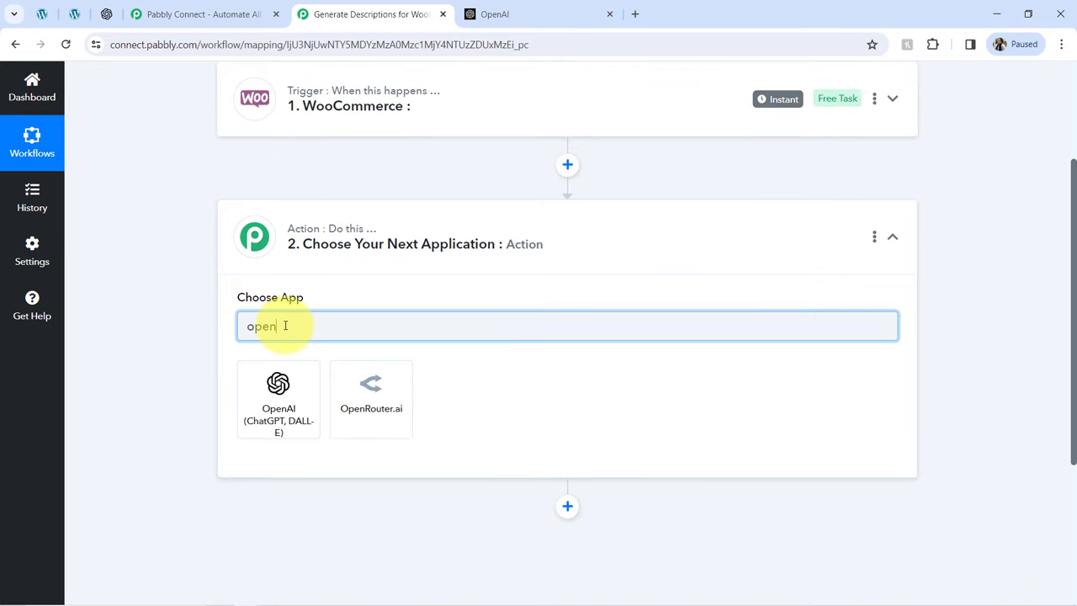
{"action": "left_click", "coordinate": [259, 405]}
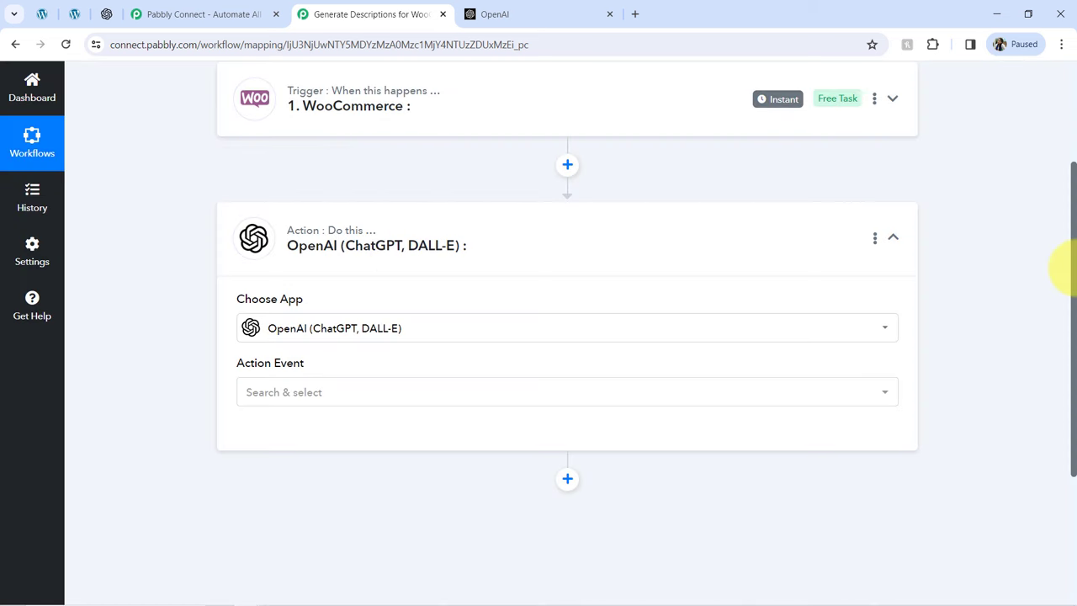
Step: Add another action step after the OpenAI step, choose WooCommerce as its application and collapse the step
{"action": "left_click_drag", "start_coordinate": [1075, 247], "coordinate": [1062, 345]}
{"action": "left_click", "coordinate": [568, 315]}
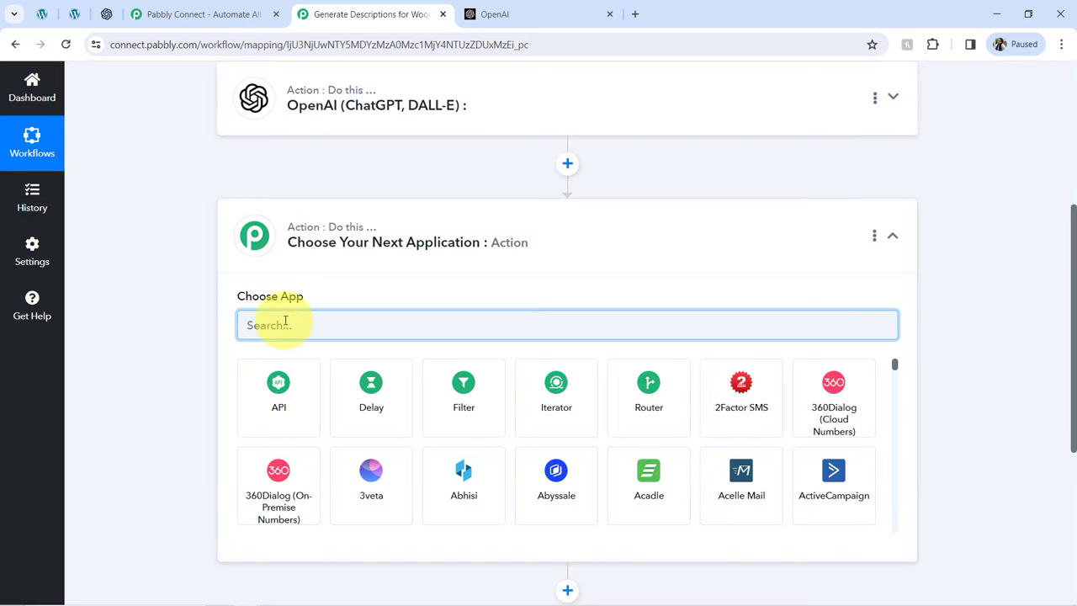
{"action": "type", "text": "wooc"}
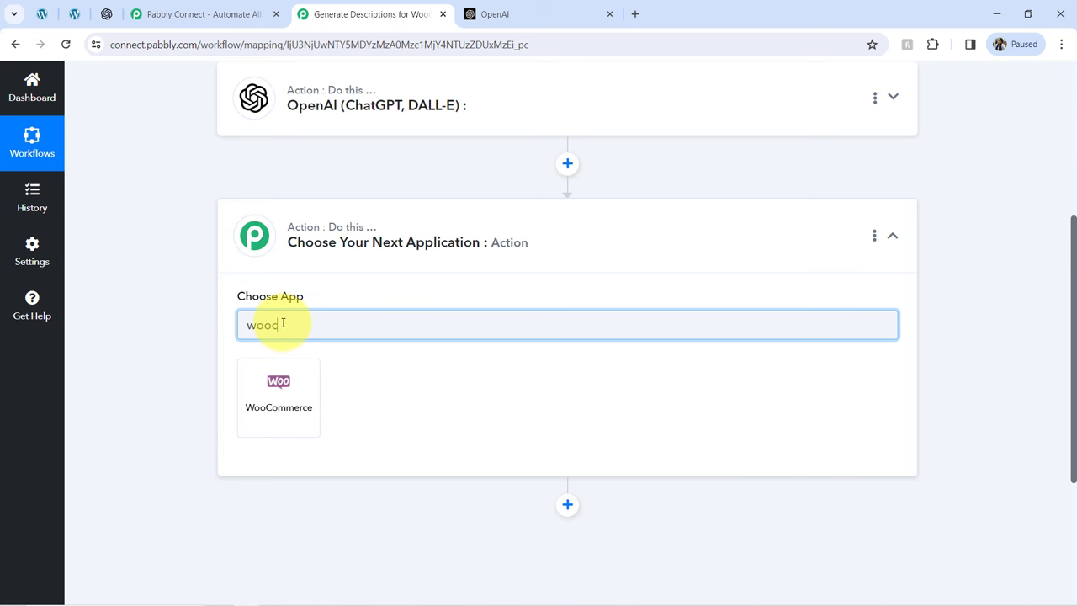
{"action": "left_click", "coordinate": [280, 386]}
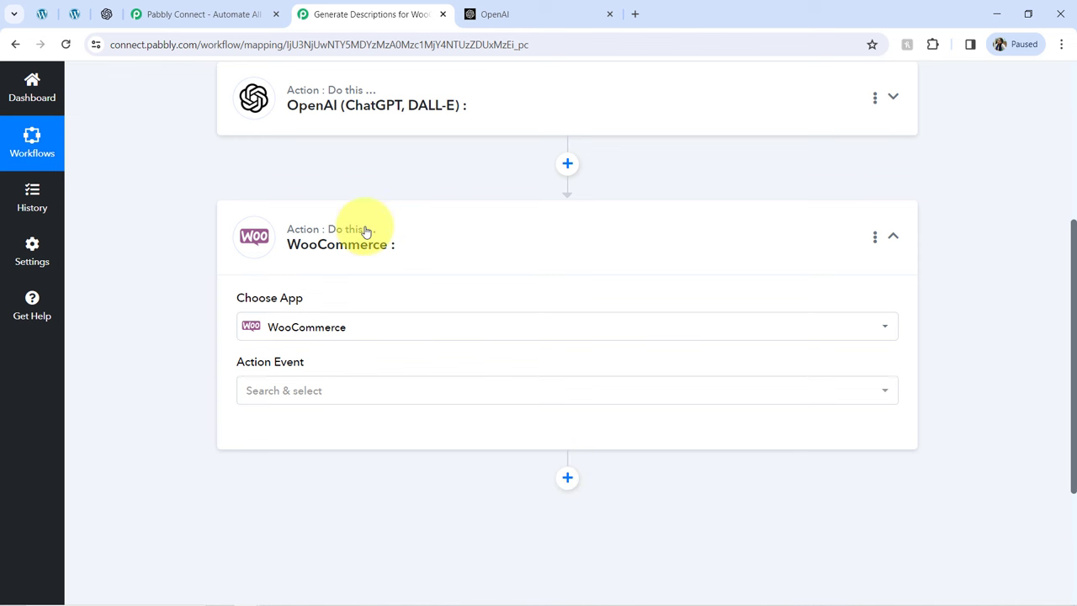
{"action": "left_click_drag", "start_coordinate": [1074, 290], "coordinate": [1060, 104]}
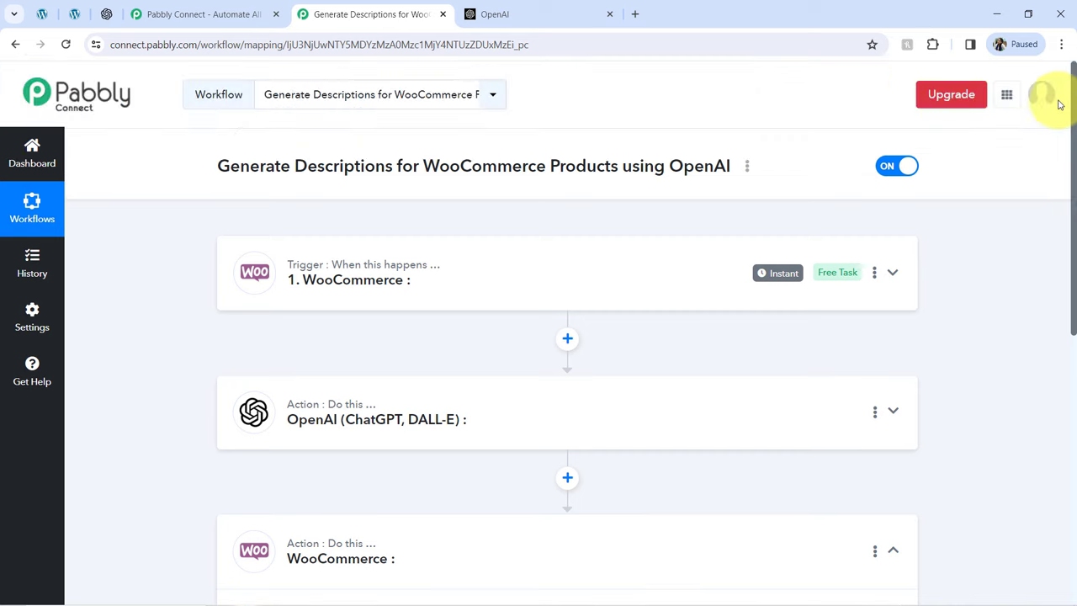
{"action": "left_click", "coordinate": [296, 536]}
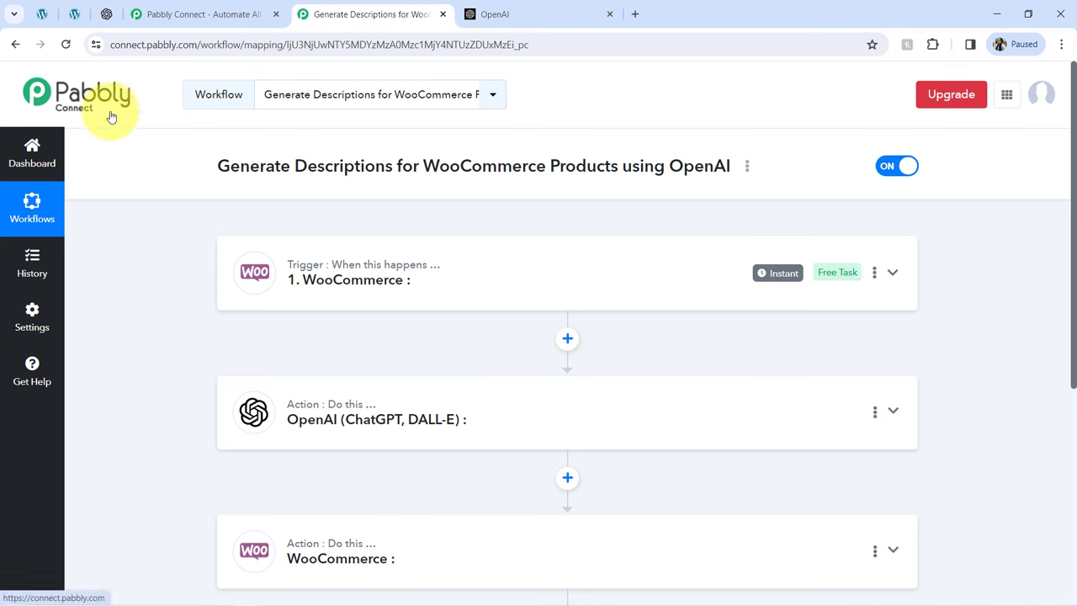
Step: Set the trigger event of the WooCommerce trigger step to New Product Created
{"action": "left_click", "coordinate": [1062, 46]}
{"action": "left_click", "coordinate": [813, 135]}
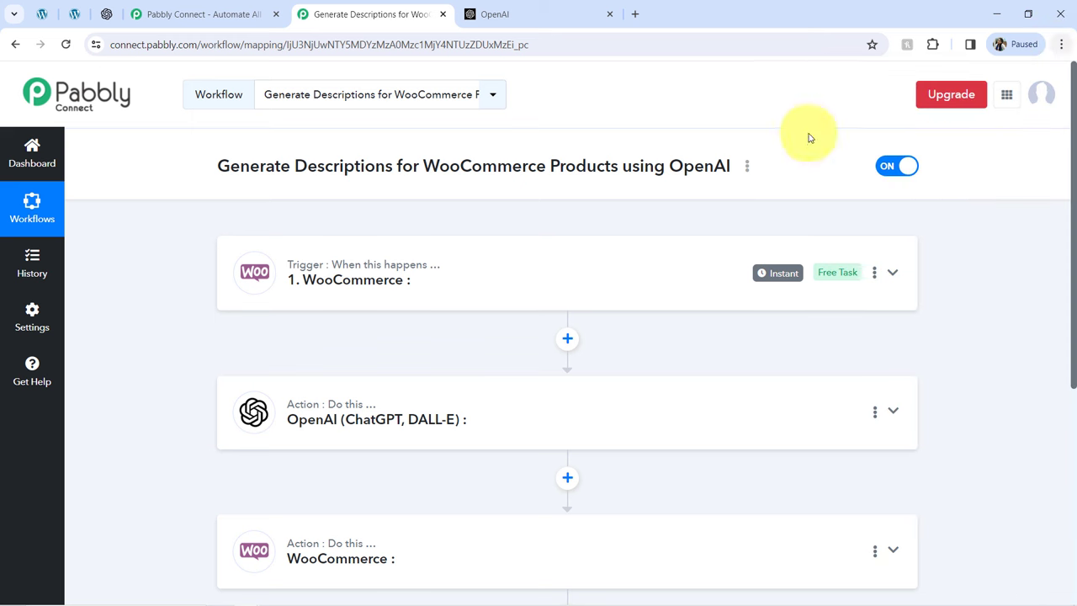
{"action": "left_click", "coordinate": [449, 274]}
{"action": "left_click", "coordinate": [252, 433]}
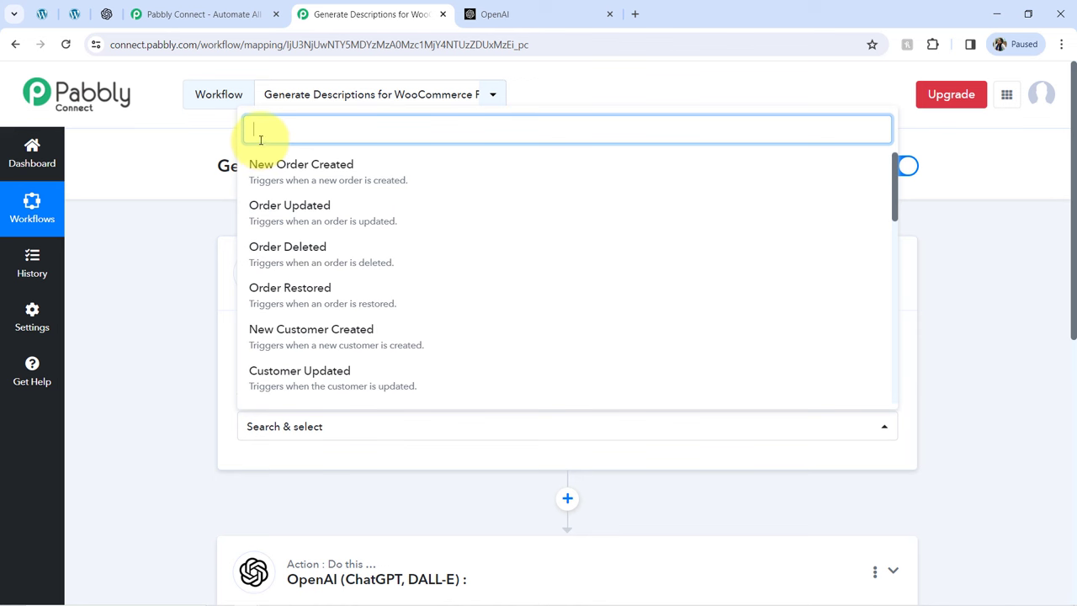
{"action": "type", "text": "pro"}
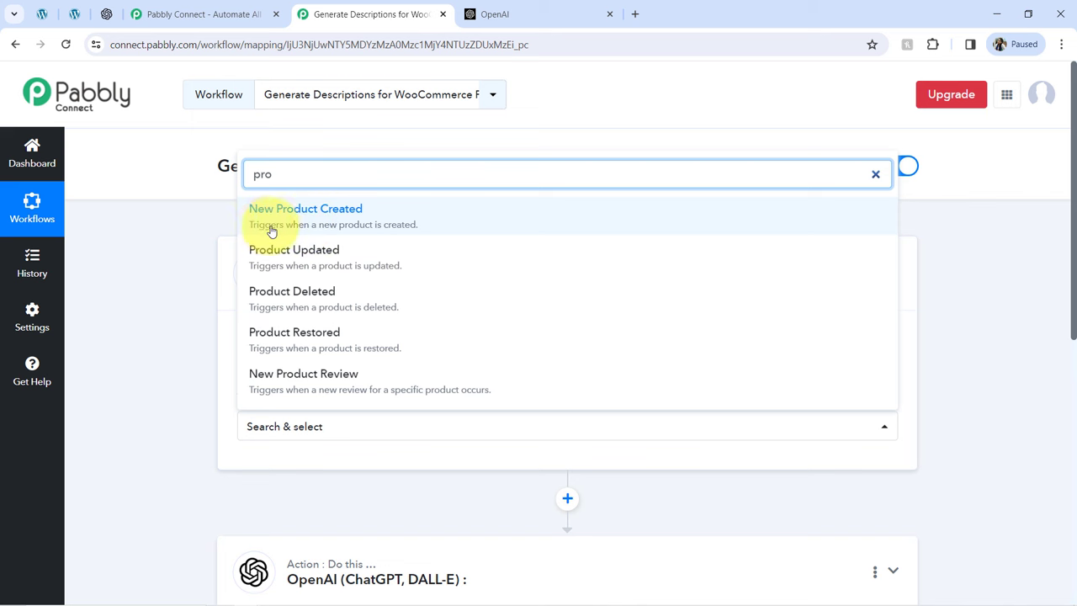
{"action": "left_click", "coordinate": [301, 227]}
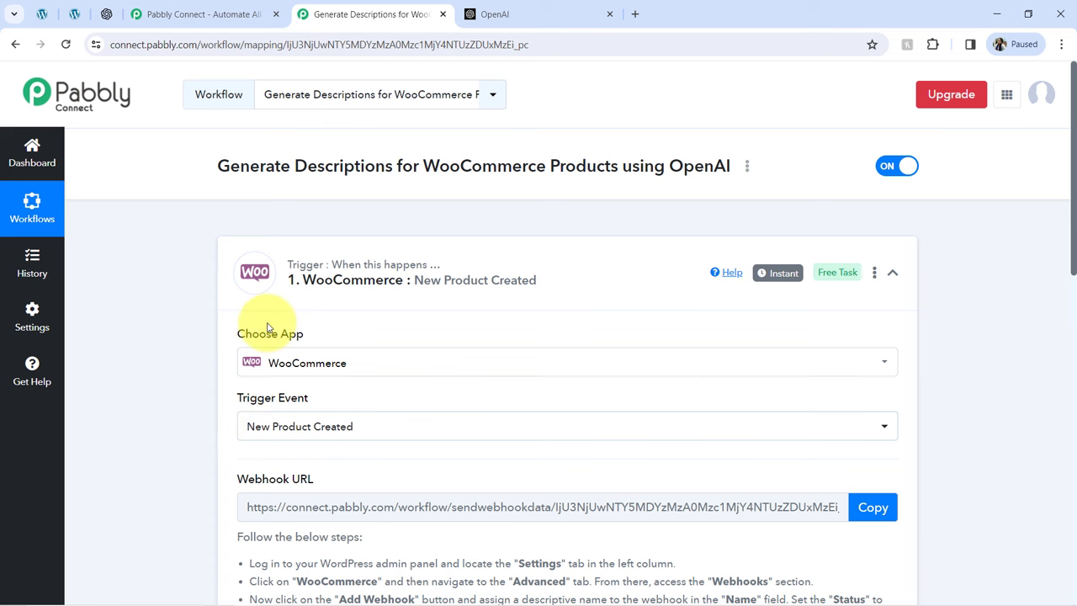
Step: Read the webhook setup instructions of the WooCommerce trigger and copy its webhook URL
{"action": "left_click_drag", "start_coordinate": [1073, 192], "coordinate": [1052, 277]}
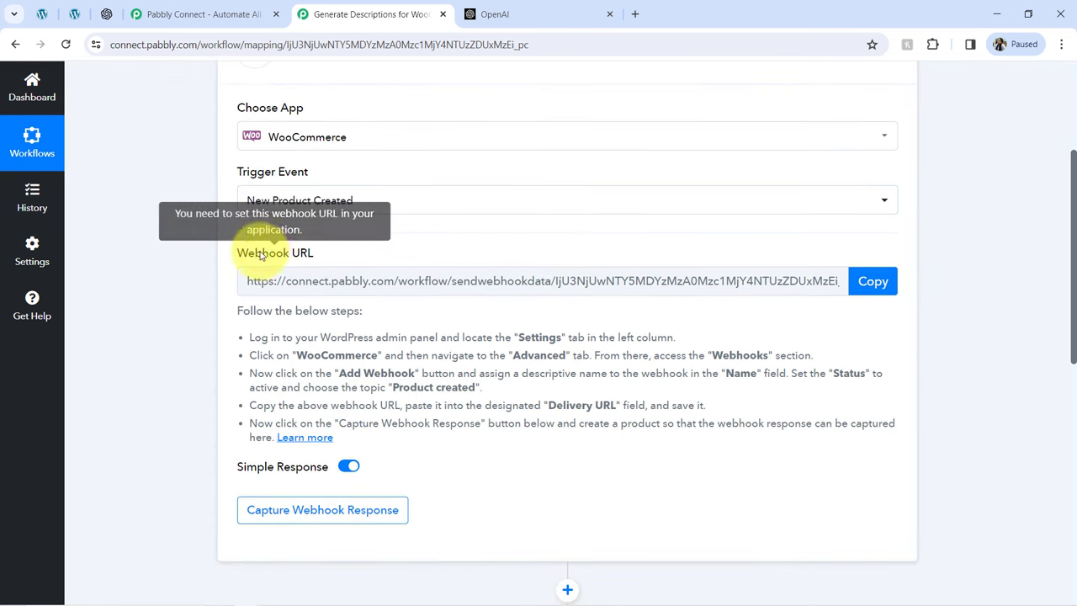
{"action": "left_click_drag", "start_coordinate": [263, 246], "coordinate": [329, 264]}
{"action": "left_click_drag", "start_coordinate": [256, 310], "coordinate": [430, 437]}
{"action": "left_click", "coordinate": [320, 307]}
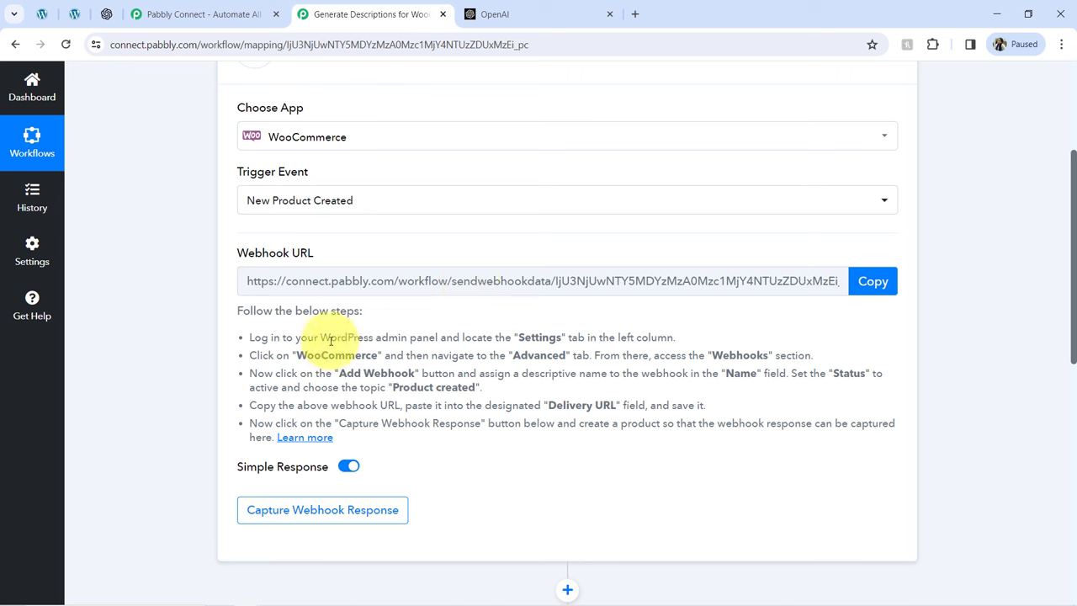
{"action": "left_click_drag", "start_coordinate": [313, 337], "coordinate": [457, 425]}
{"action": "left_click", "coordinate": [420, 393]}
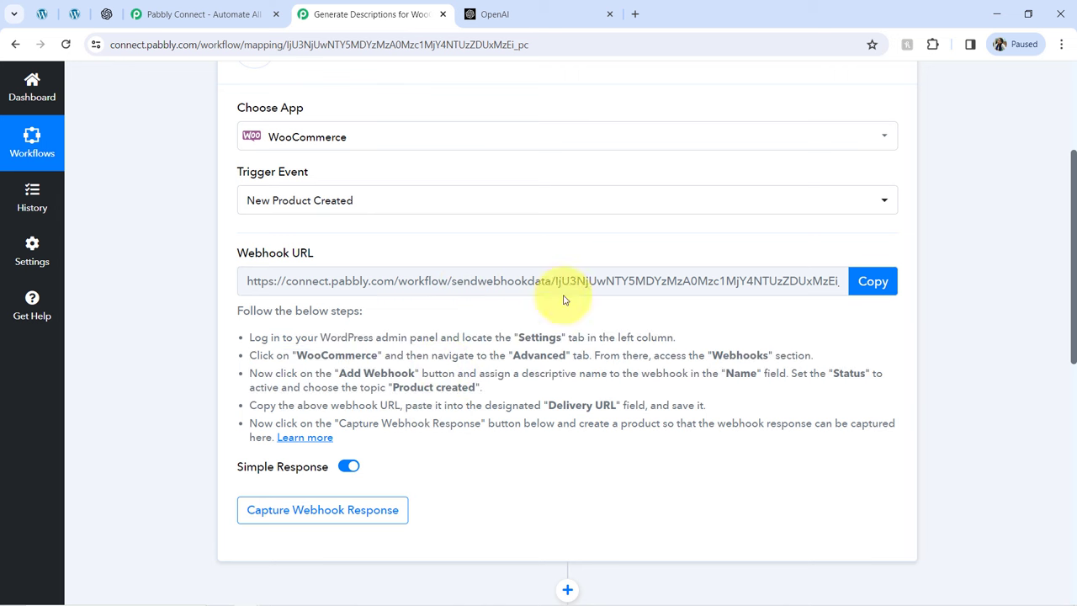
{"action": "left_click", "coordinate": [866, 285]}
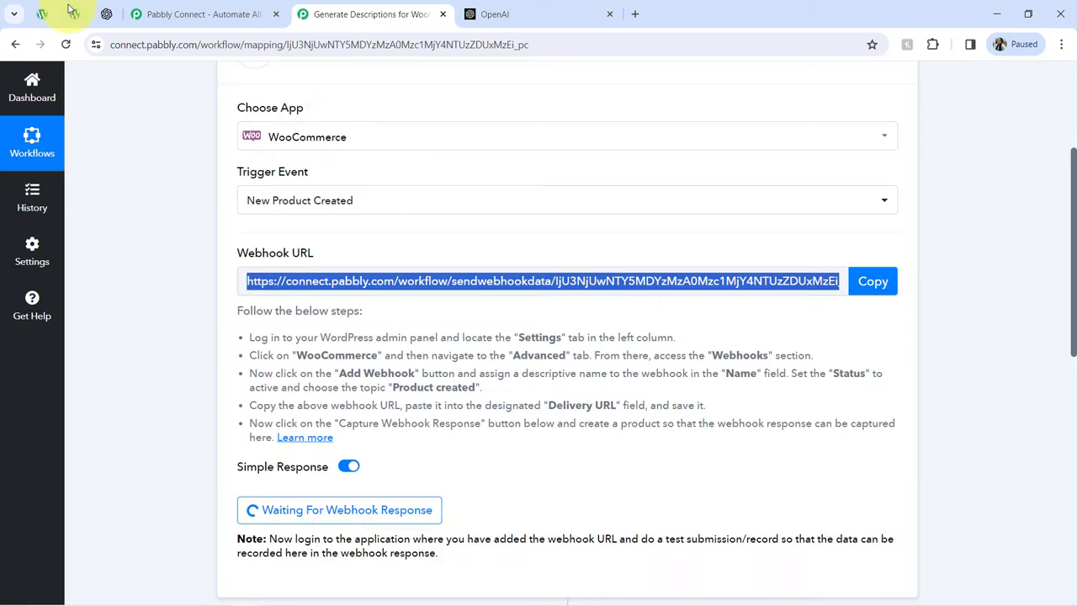
Step: Switch to the WordPress admin site and open the WooCommerce settings in a new browser tab
{"action": "left_click", "coordinate": [47, 12]}
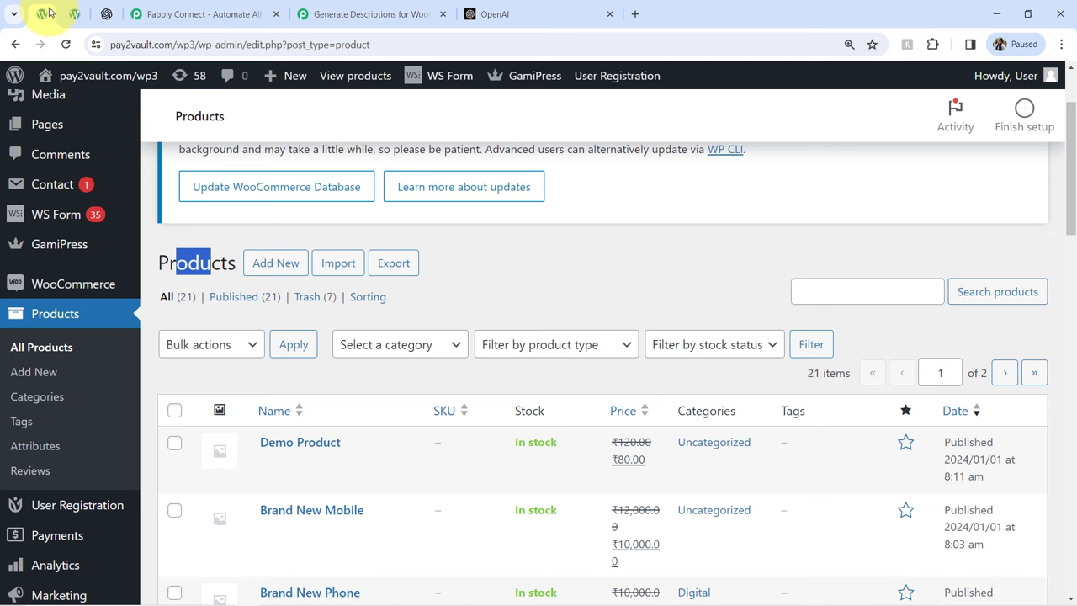
{"action": "mouse_move", "coordinate": [46, 286]}
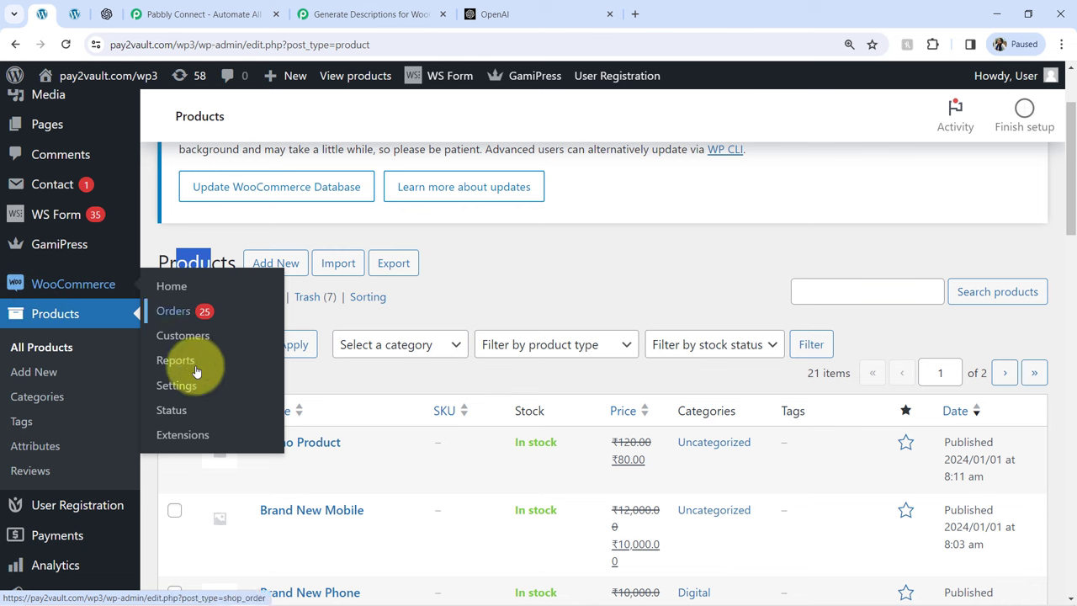
{"action": "right_click", "coordinate": [160, 393]}
{"action": "left_click", "coordinate": [195, 401]}
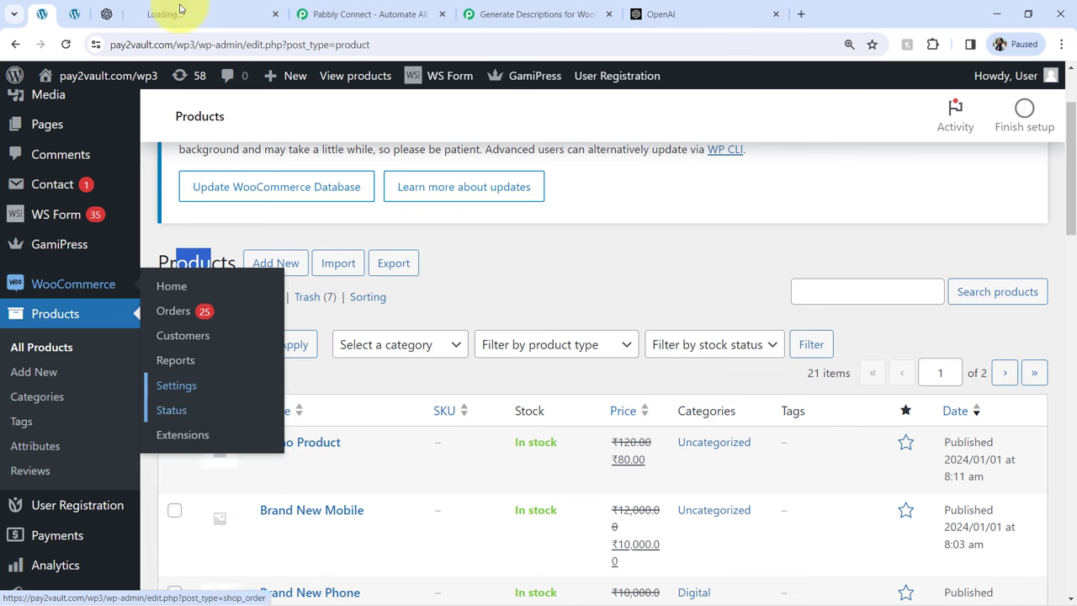
{"action": "left_click", "coordinate": [169, 14]}
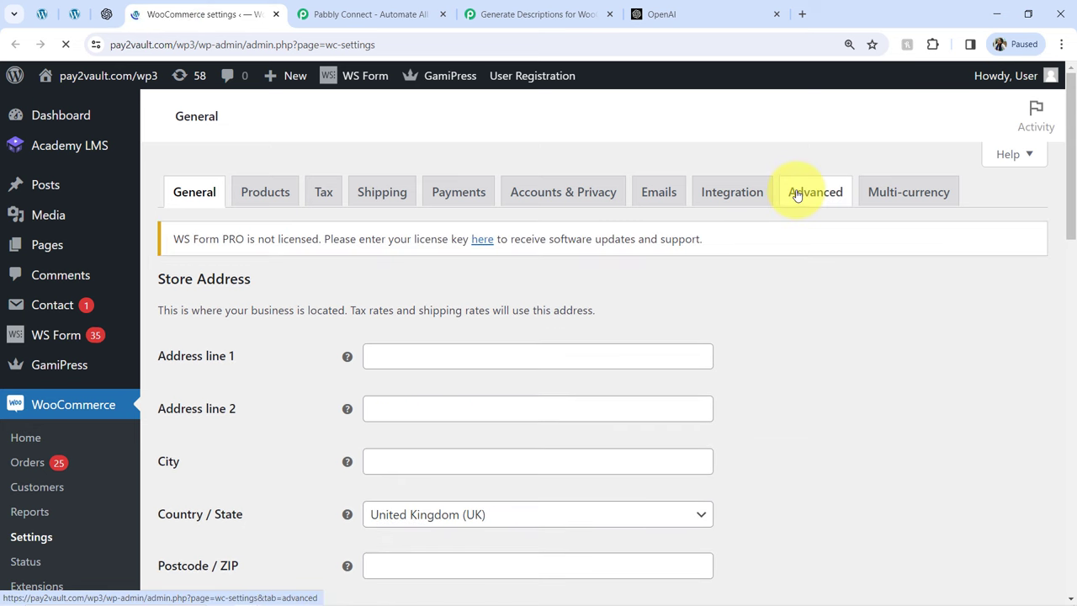
Step: Start a new webhook in the Webhooks section of WooCommerce's advanced settings
{"action": "left_click", "coordinate": [800, 192]}
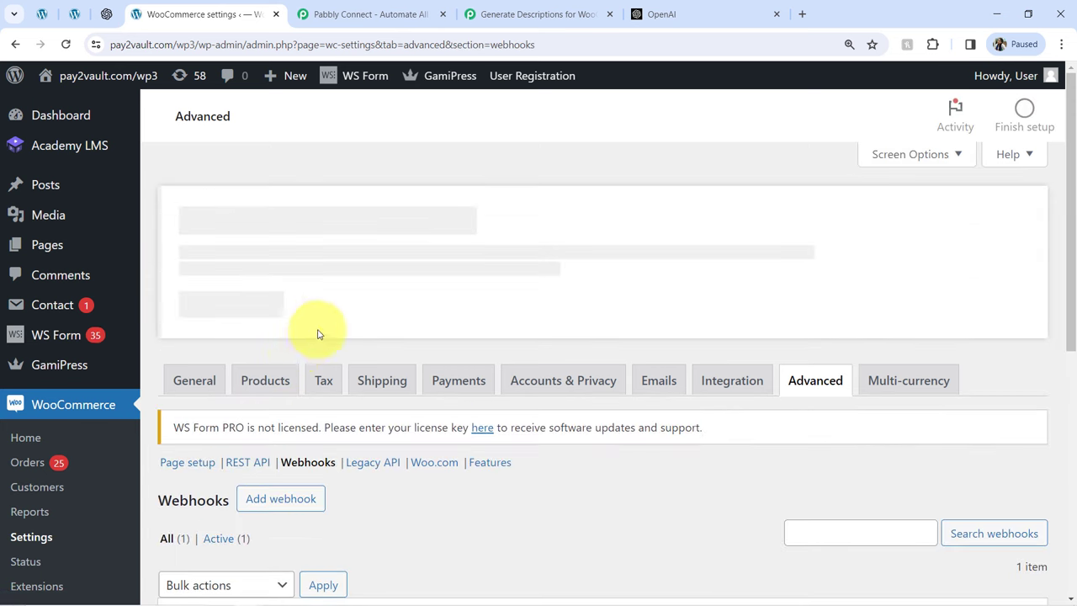
{"action": "scroll", "coordinate": [312, 330], "scroll_direction": "down", "scroll_amount": 2}
{"action": "left_click", "coordinate": [284, 364]}
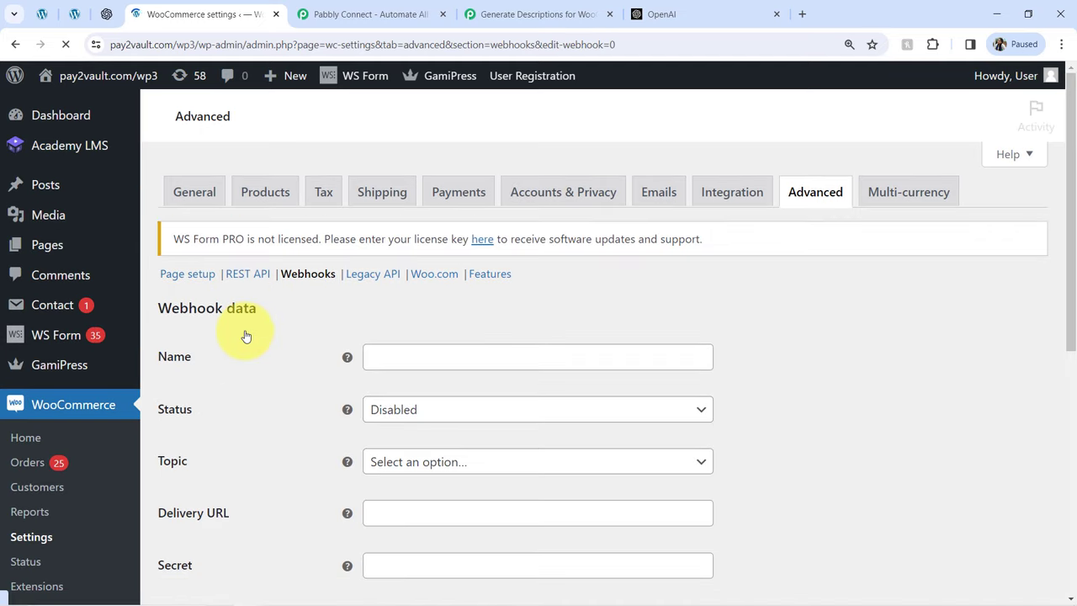
{"action": "scroll", "coordinate": [281, 307], "scroll_direction": "down", "scroll_amount": 5}
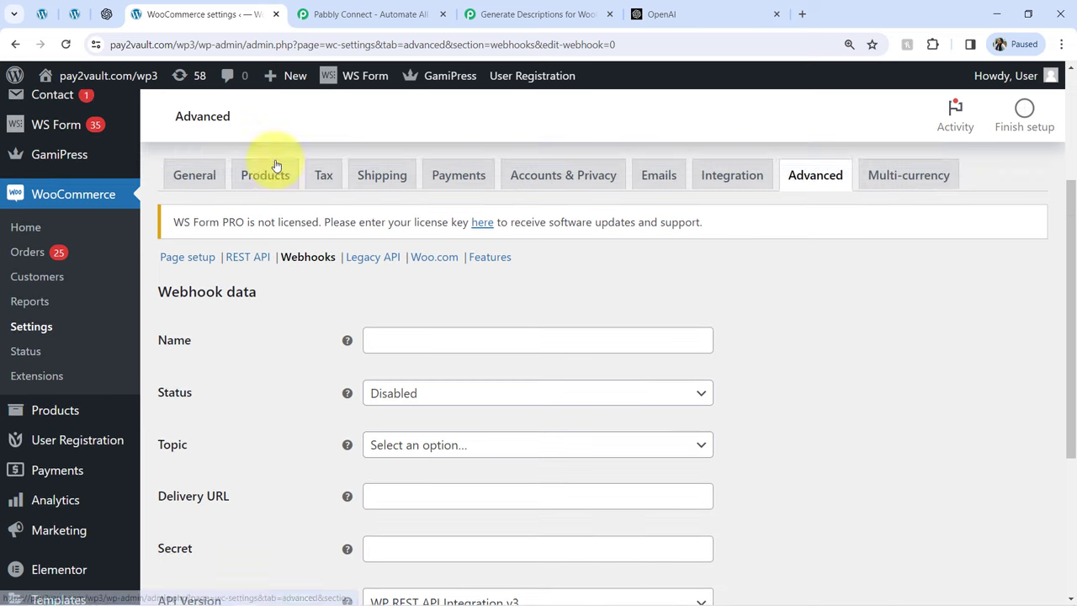
Step: Copy the webhook URL from the Pabbly Connect workflow and paste it as the new WooCommerce webhook's delivery URL
{"action": "left_click", "coordinate": [484, 15]}
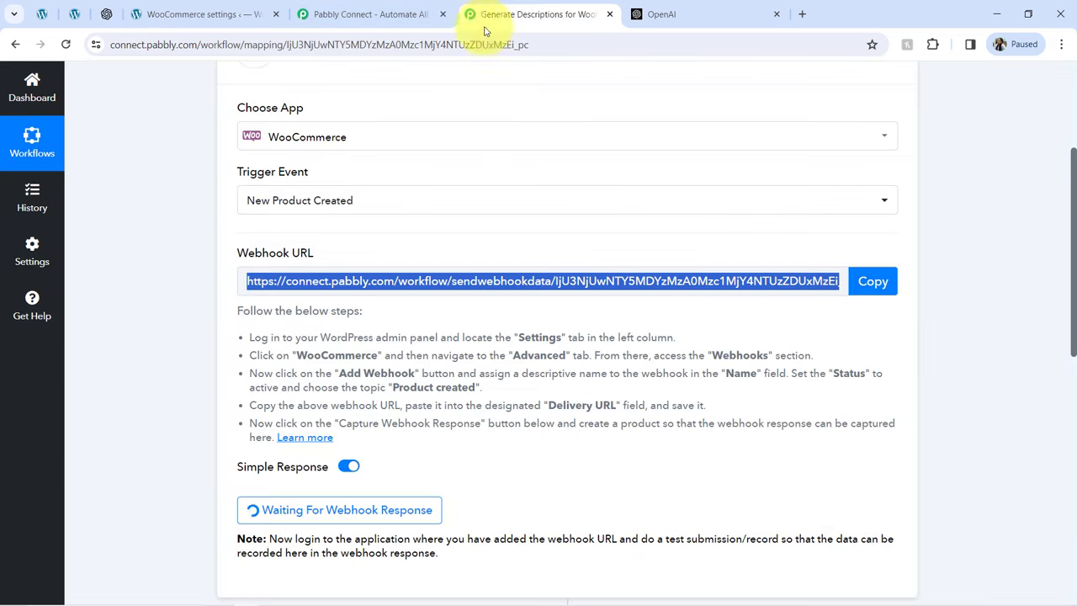
{"action": "left_click", "coordinate": [873, 281]}
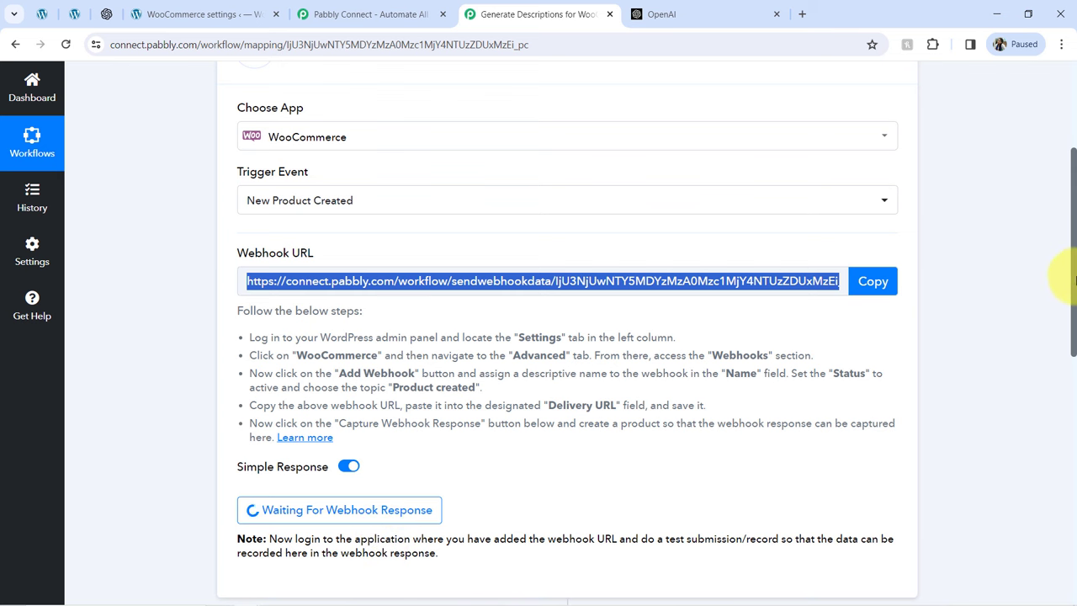
{"action": "scroll", "coordinate": [1070, 277], "scroll_direction": "down", "scroll_amount": 1}
{"action": "left_click", "coordinate": [40, 14]}
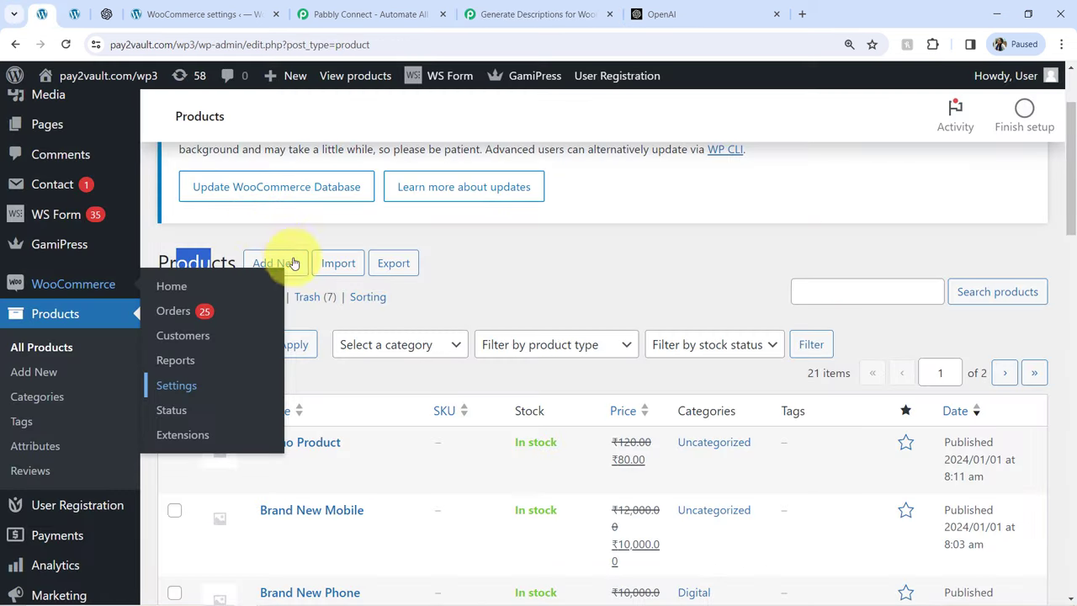
{"action": "left_click", "coordinate": [198, 14]}
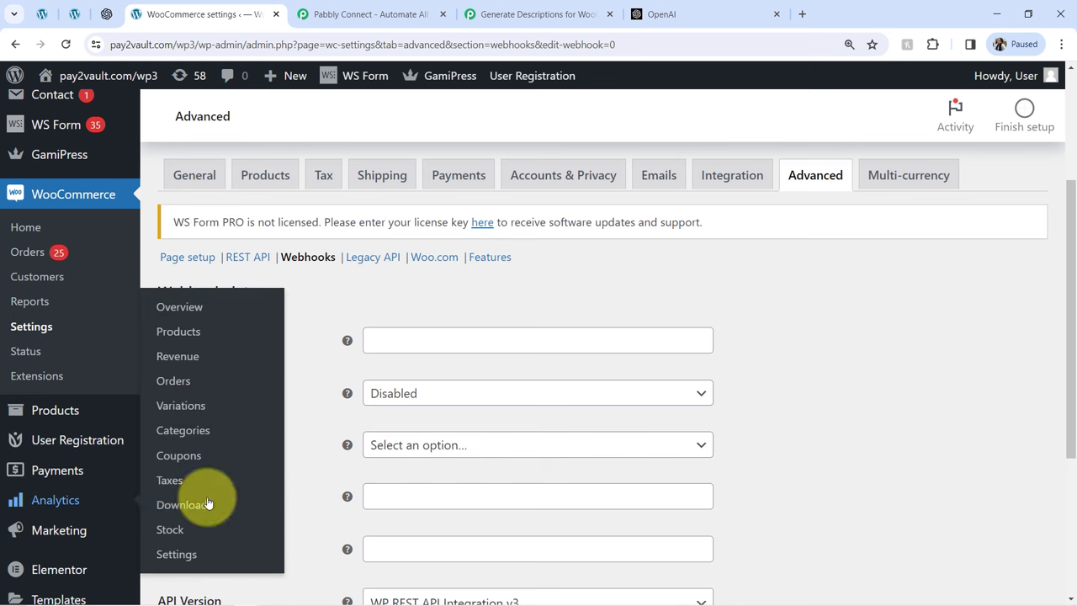
{"action": "left_click", "coordinate": [440, 496]}
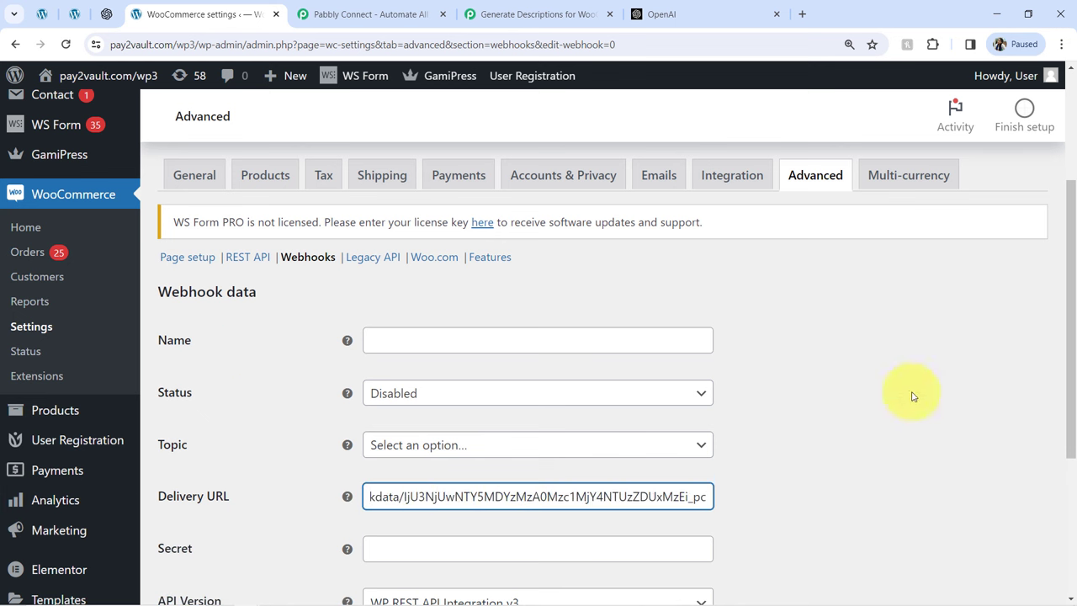
Step: Name the webhook "Connection with Pabbly Connect" and set its status to Active and its topic to Product created
{"action": "scroll", "coordinate": [1056, 336], "scroll_direction": "down", "scroll_amount": 2}
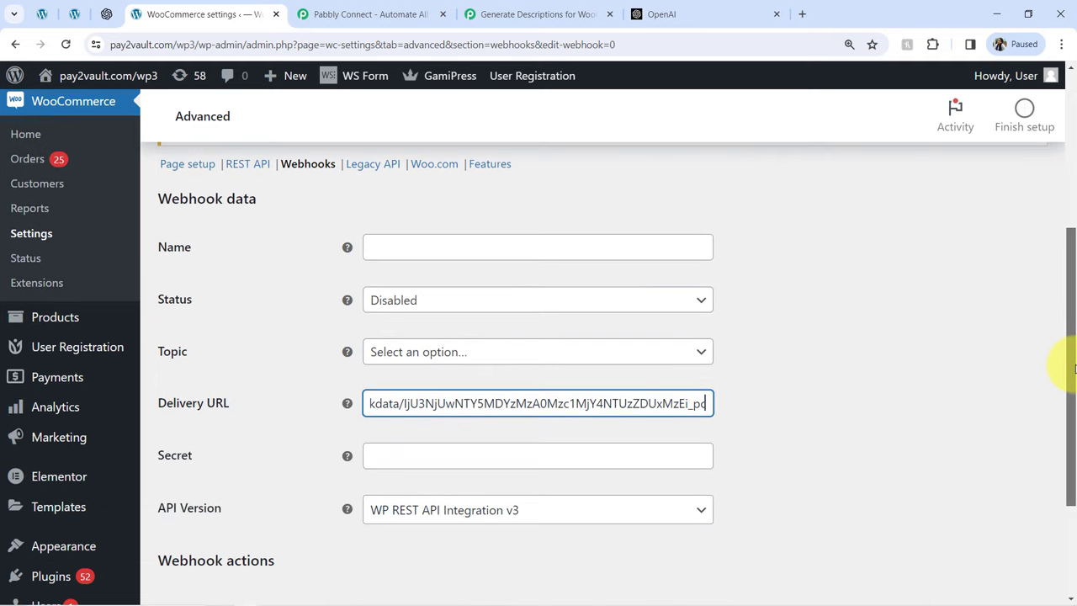
{"action": "left_click", "coordinate": [404, 249]}
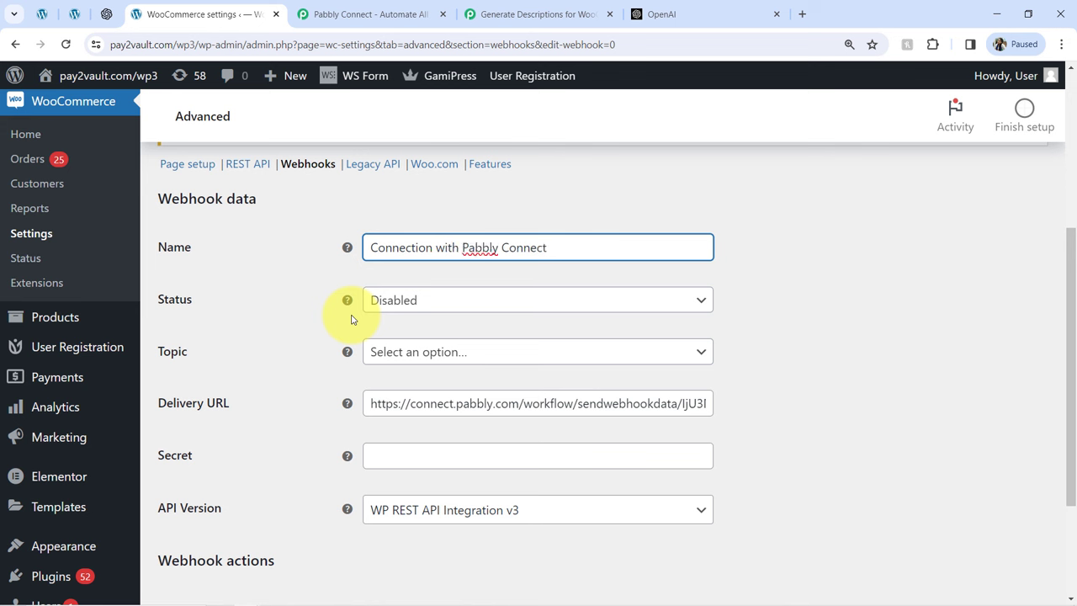
{"action": "left_click", "coordinate": [416, 305]}
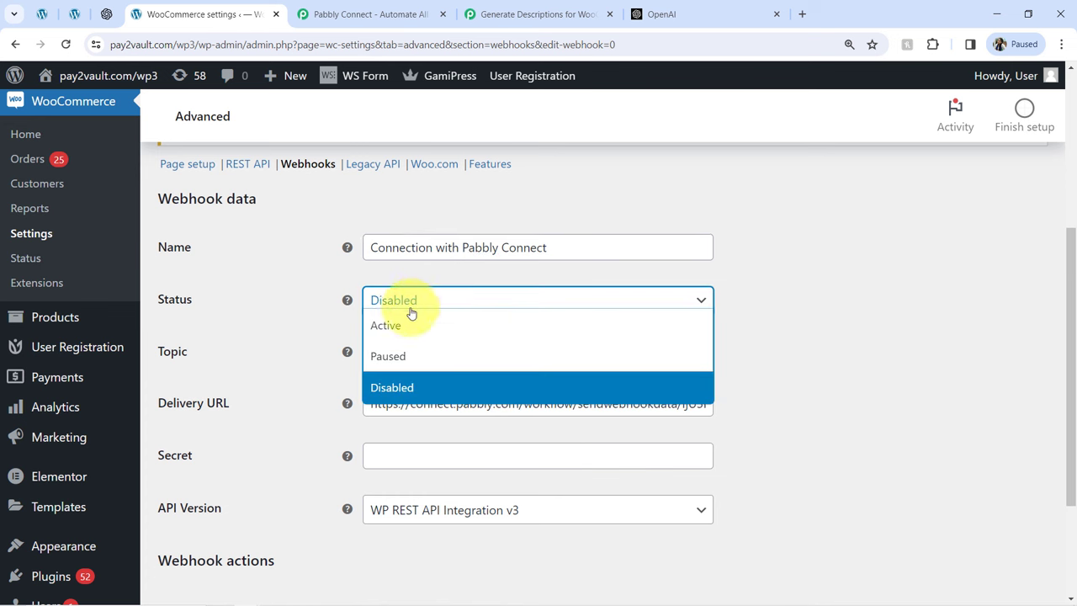
{"action": "left_click", "coordinate": [394, 326]}
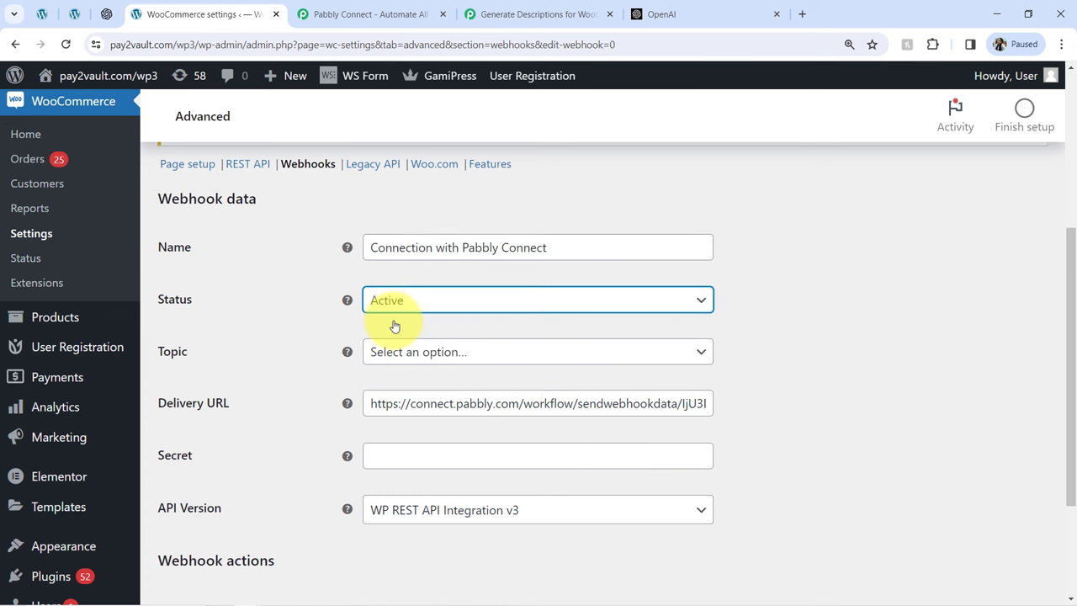
{"action": "left_click", "coordinate": [393, 354]}
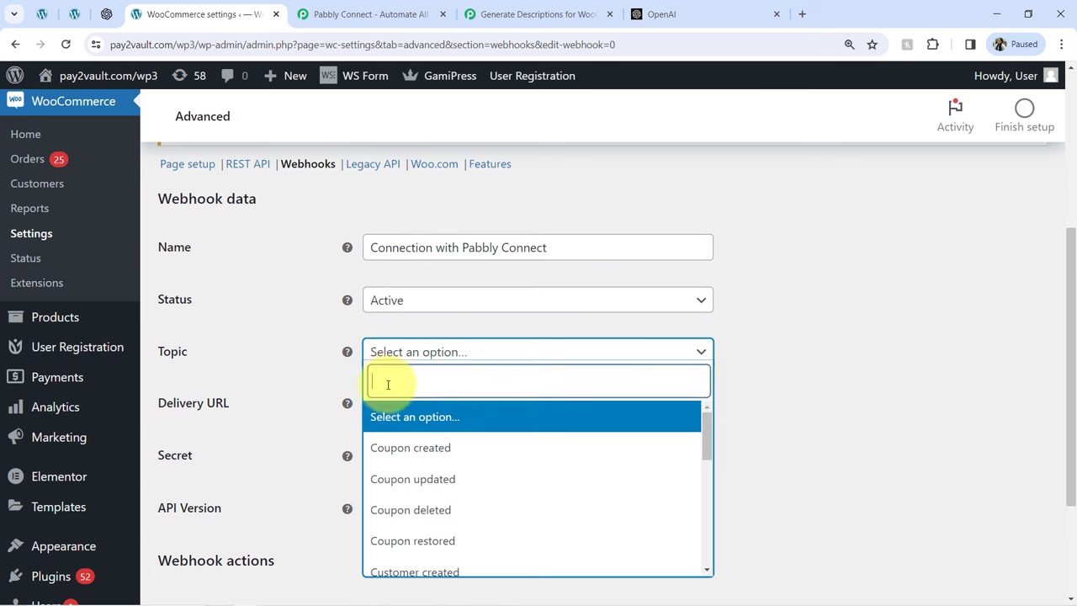
{"action": "type", "text": "produ"}
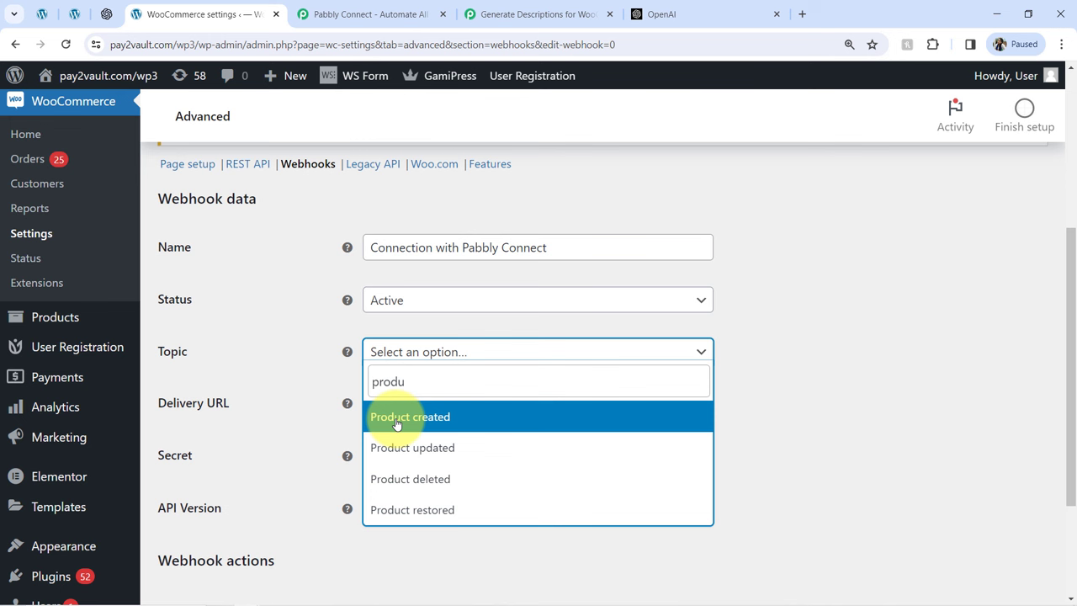
{"action": "left_click", "coordinate": [396, 418]}
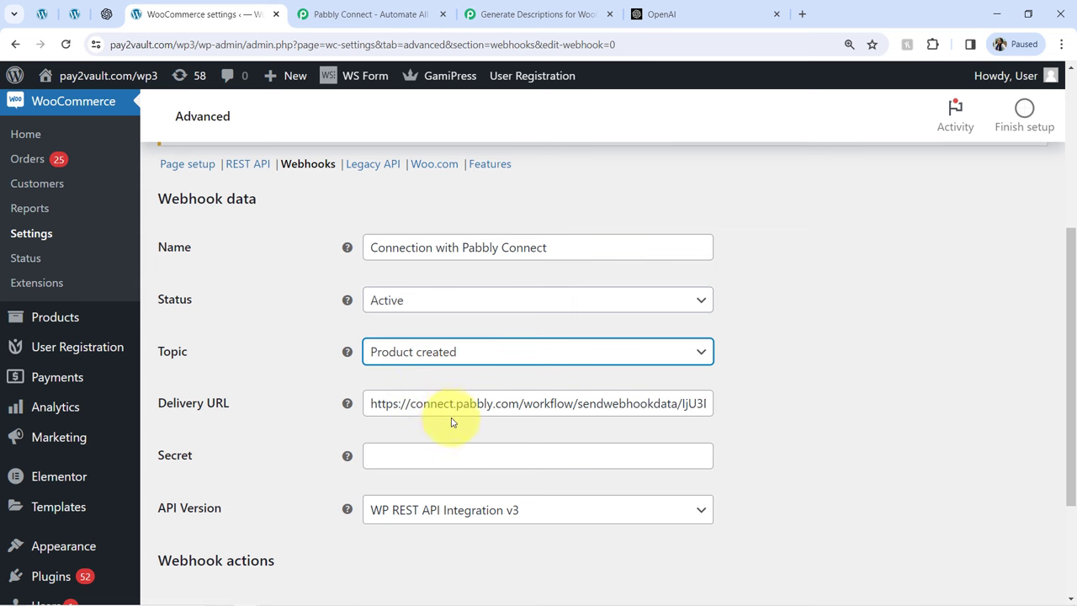
Step: Check the workflow's webhook capture status in Pabbly Connect, and save the new webhook in WooCommerce
{"action": "left_click", "coordinate": [541, 5]}
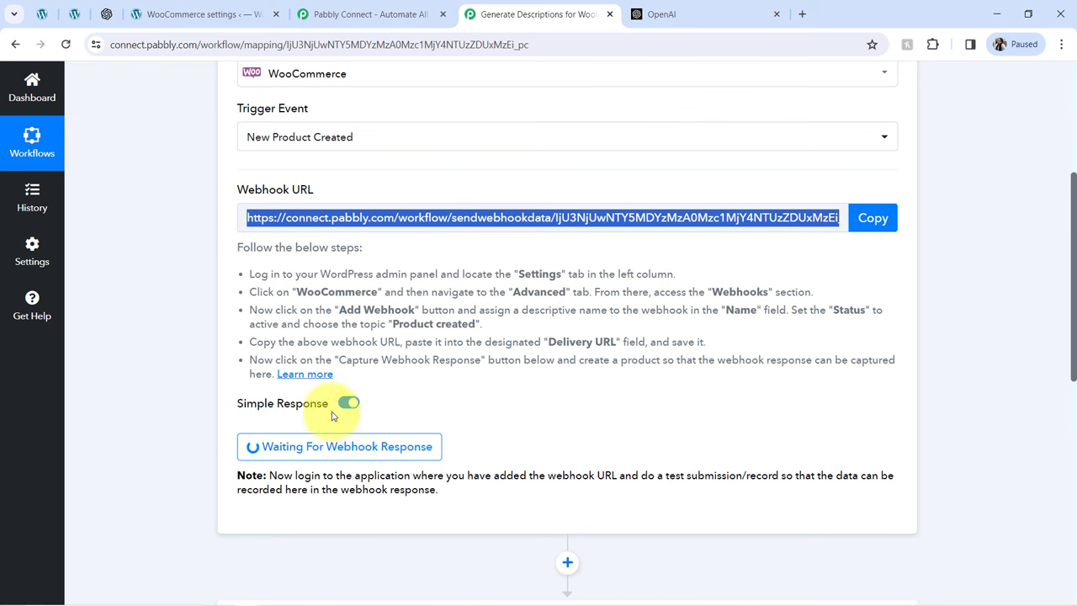
{"action": "left_click", "coordinate": [144, 14]}
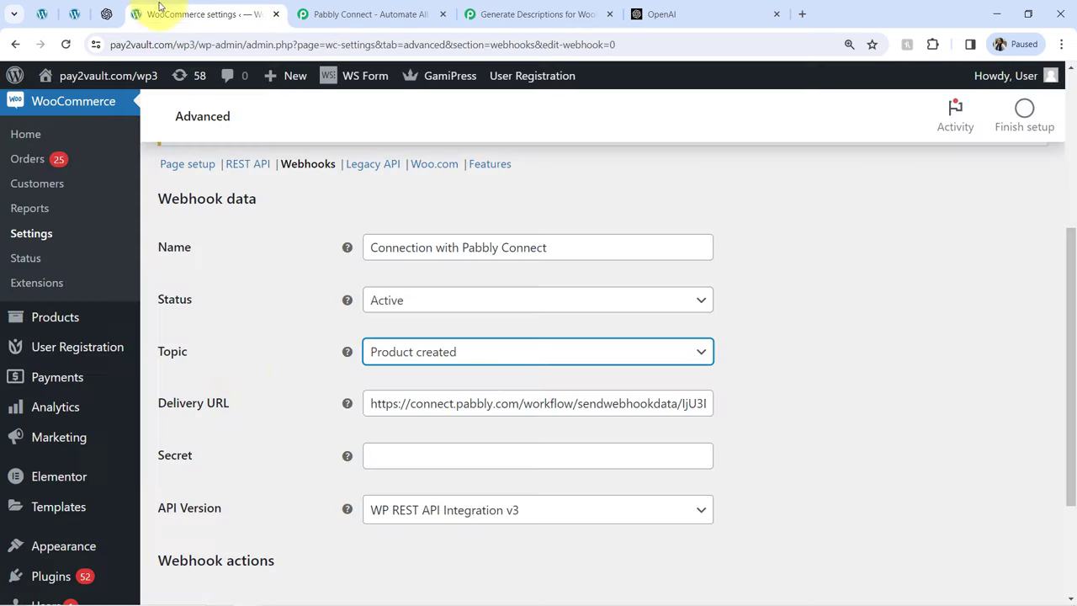
{"action": "scroll", "coordinate": [284, 410], "scroll_direction": "down", "scroll_amount": 3}
{"action": "left_click", "coordinate": [205, 452]}
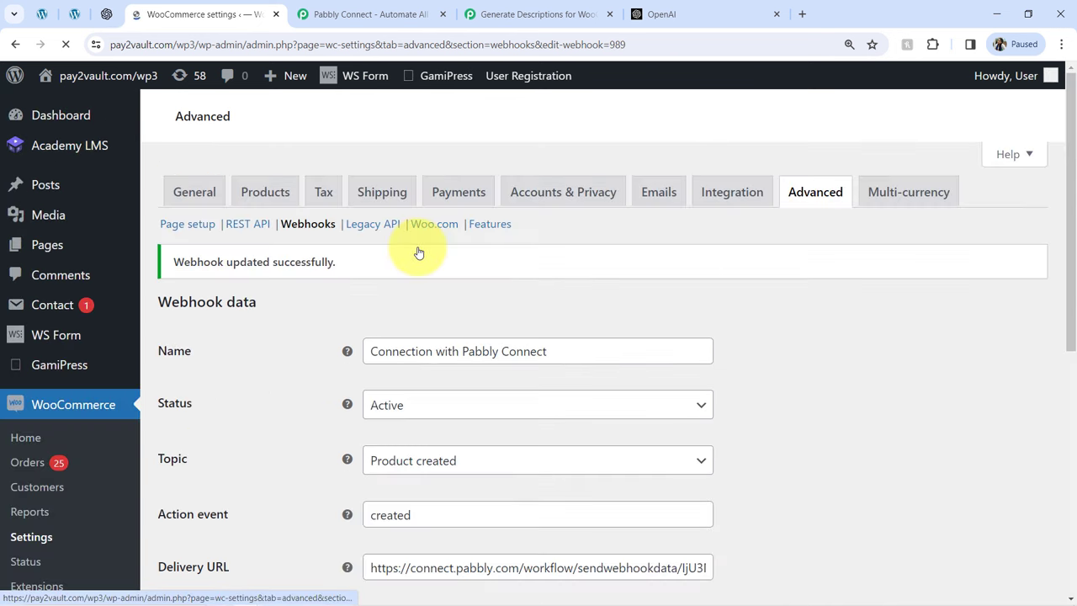
Step: Check the notice about the saved webhook, close the WooCommerce settings page and return to the Pabbly Connect workflow
{"action": "left_click_drag", "start_coordinate": [209, 264], "coordinate": [316, 290]}
{"action": "scroll", "coordinate": [292, 249], "scroll_direction": "down", "scroll_amount": 3}
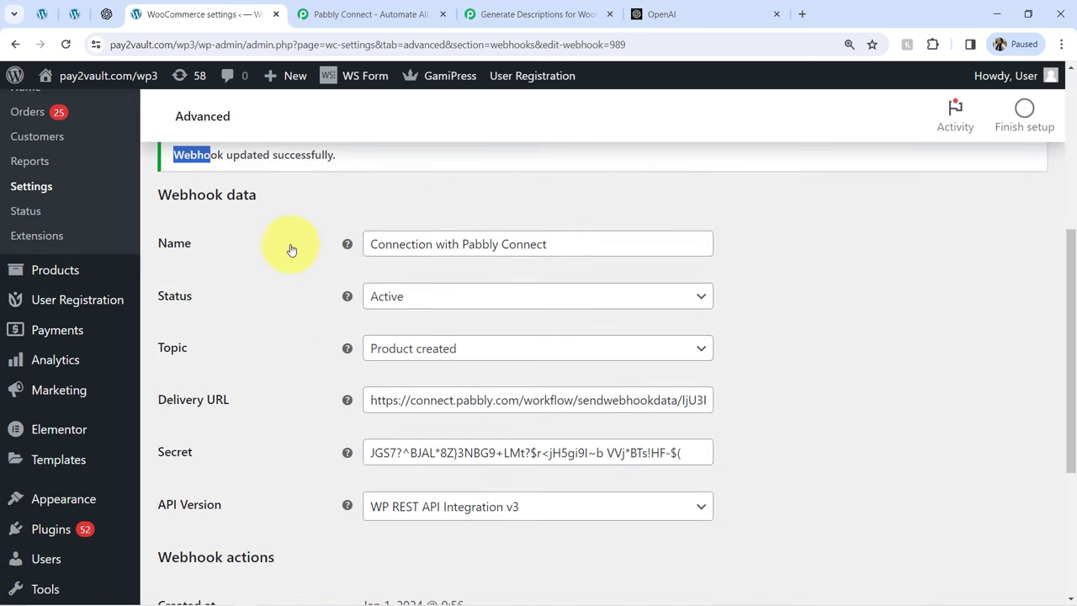
{"action": "triple_click", "coordinate": [251, 165]}
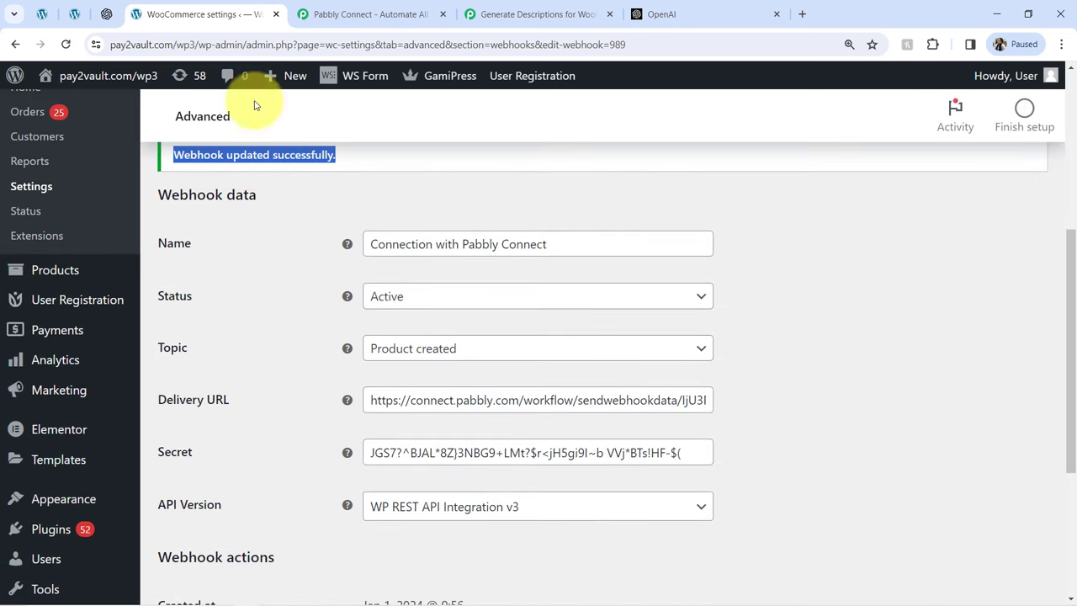
{"action": "left_click", "coordinate": [274, 15]}
{"action": "left_click", "coordinate": [307, 15]}
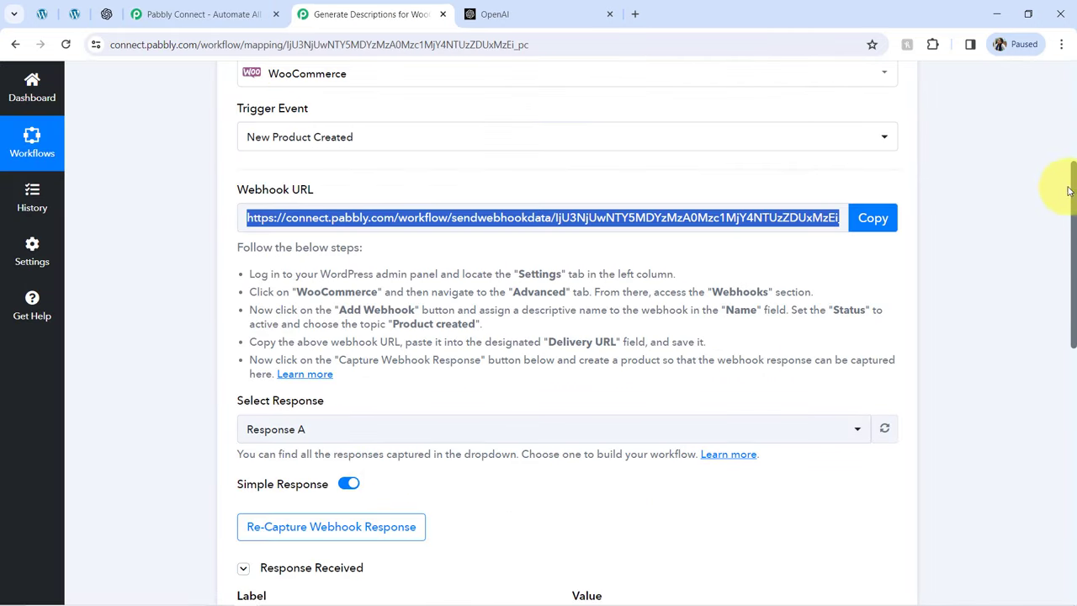
Step: Examine the response received by the WooCommerce trigger, including the Webhook Id label and its value
{"action": "left_click_drag", "start_coordinate": [1074, 195], "coordinate": [1062, 294]}
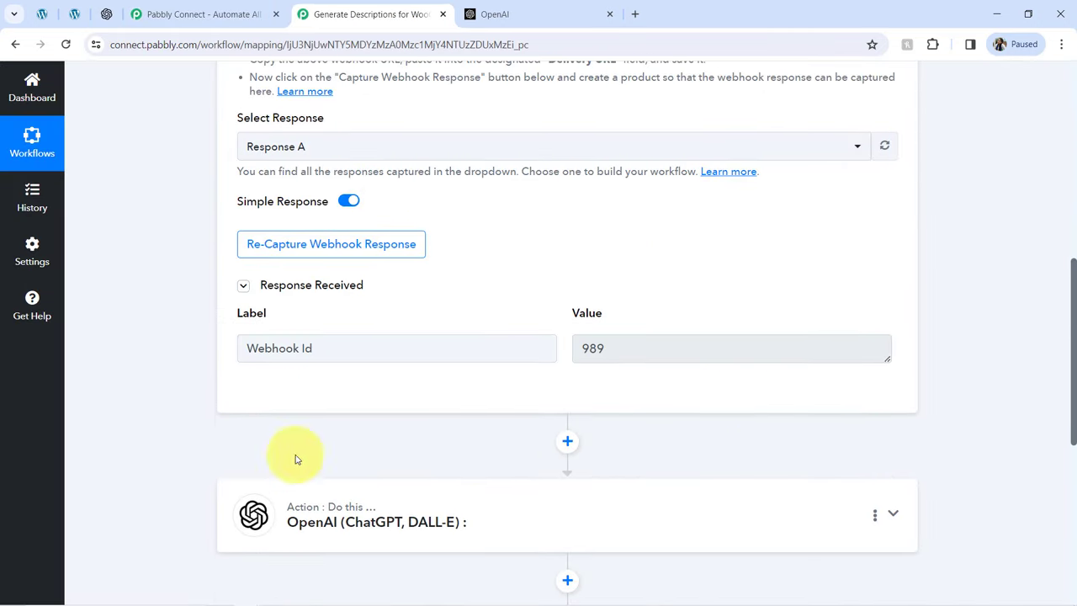
{"action": "left_click", "coordinate": [311, 255]}
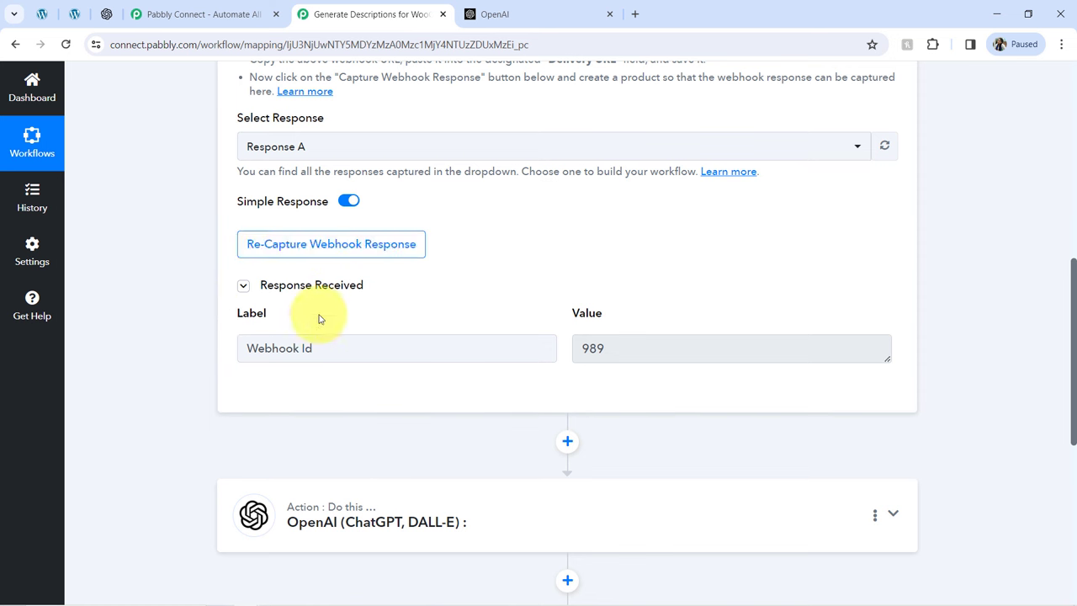
{"action": "left_click", "coordinate": [295, 286]}
{"action": "left_click", "coordinate": [298, 286]}
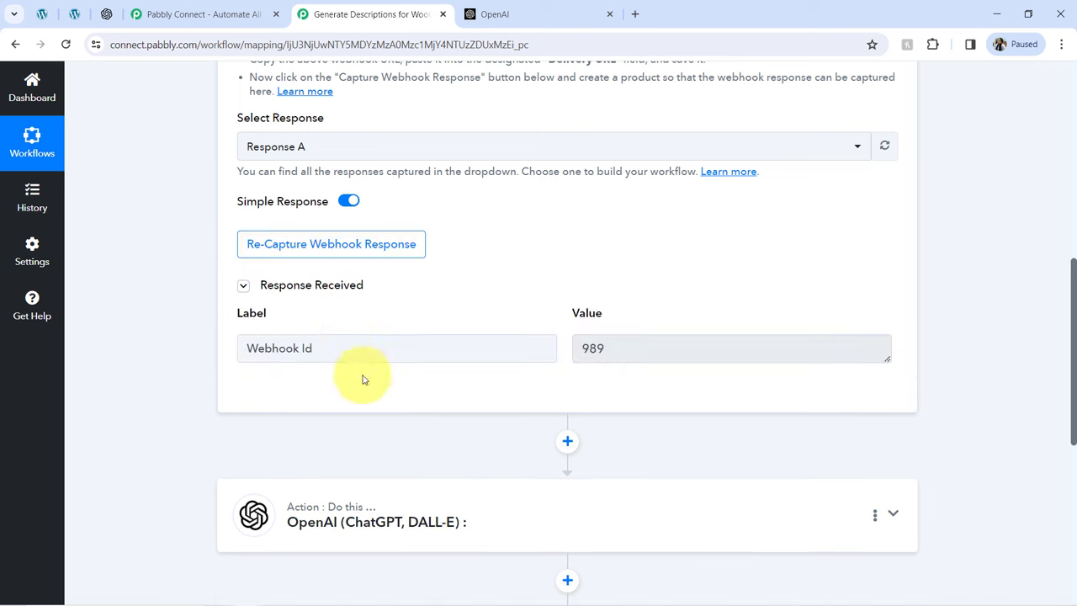
{"action": "left_click_drag", "start_coordinate": [356, 351], "coordinate": [259, 355]}
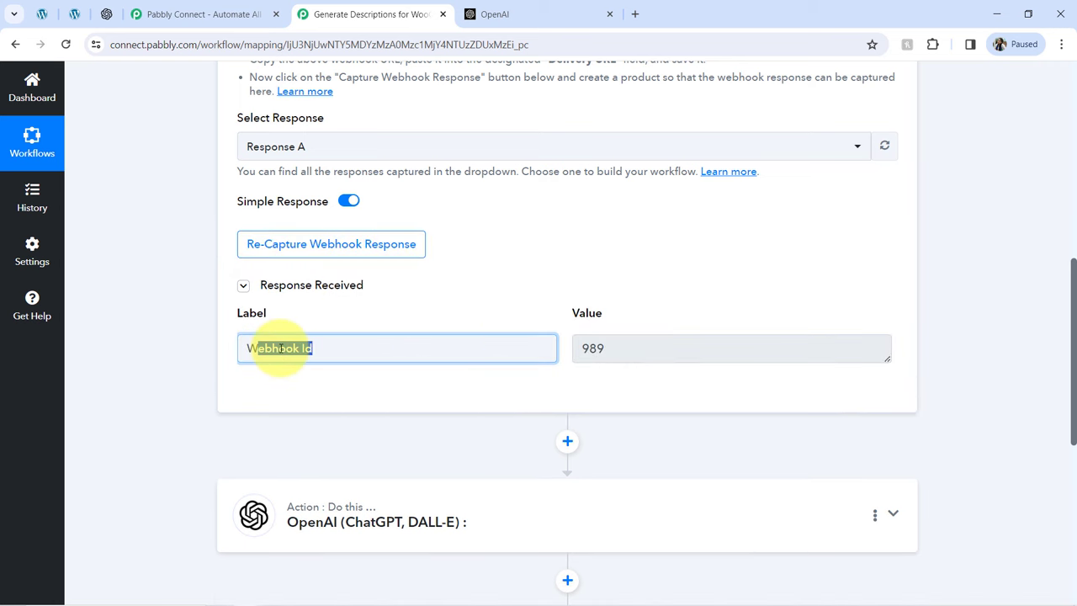
{"action": "left_click_drag", "start_coordinate": [630, 344], "coordinate": [577, 348]}
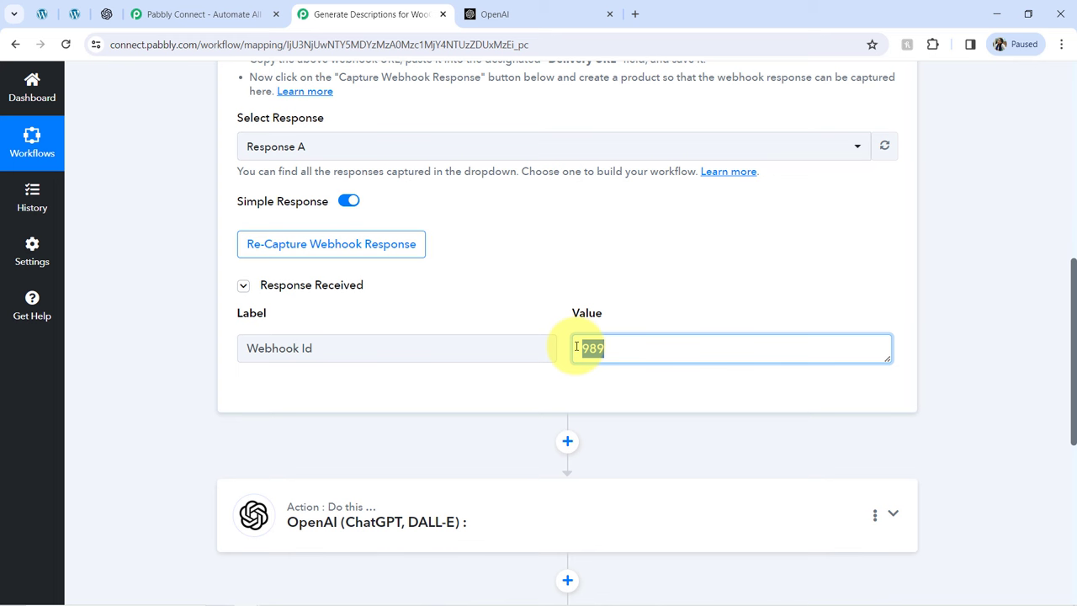
Step: Re-capture the trigger's webhook response, accept the recapture, and read the note about making a test submission
{"action": "left_click", "coordinate": [244, 240]}
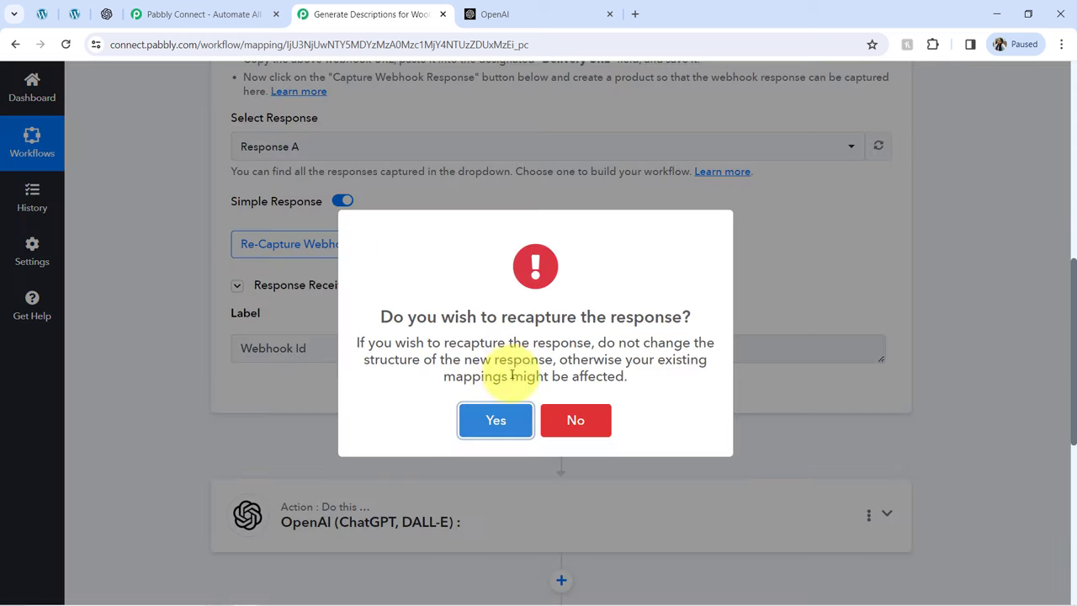
{"action": "left_click", "coordinate": [509, 420]}
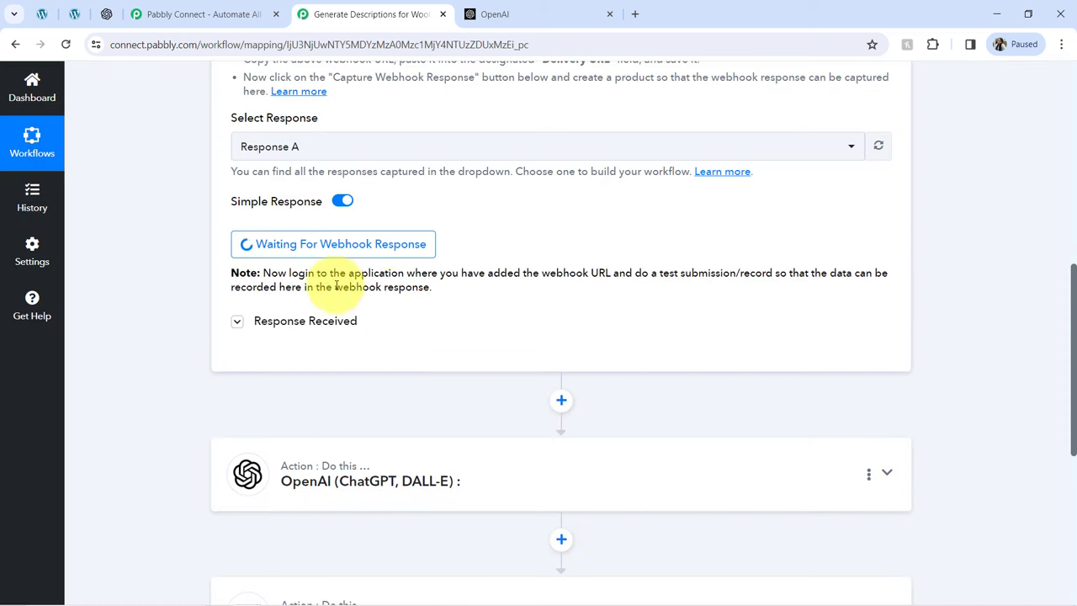
{"action": "left_click_drag", "start_coordinate": [319, 274], "coordinate": [393, 288]}
{"action": "left_click", "coordinate": [660, 274]}
{"action": "left_click", "coordinate": [393, 288]}
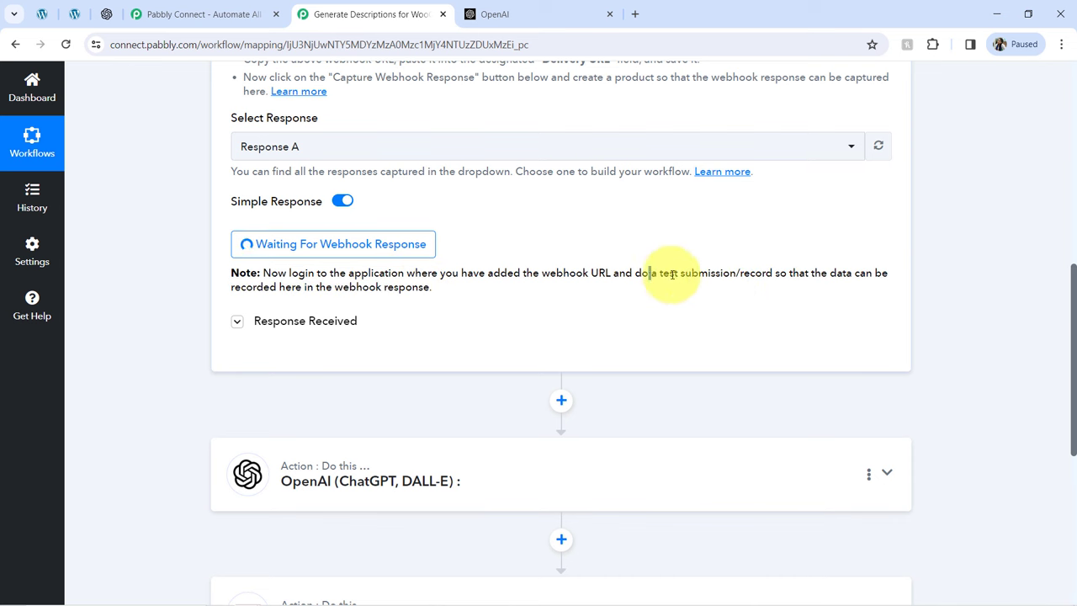
{"action": "left_click_drag", "start_coordinate": [673, 273], "coordinate": [793, 276]}
{"action": "scroll", "coordinate": [1051, 252], "scroll_direction": "up", "scroll_amount": 4}
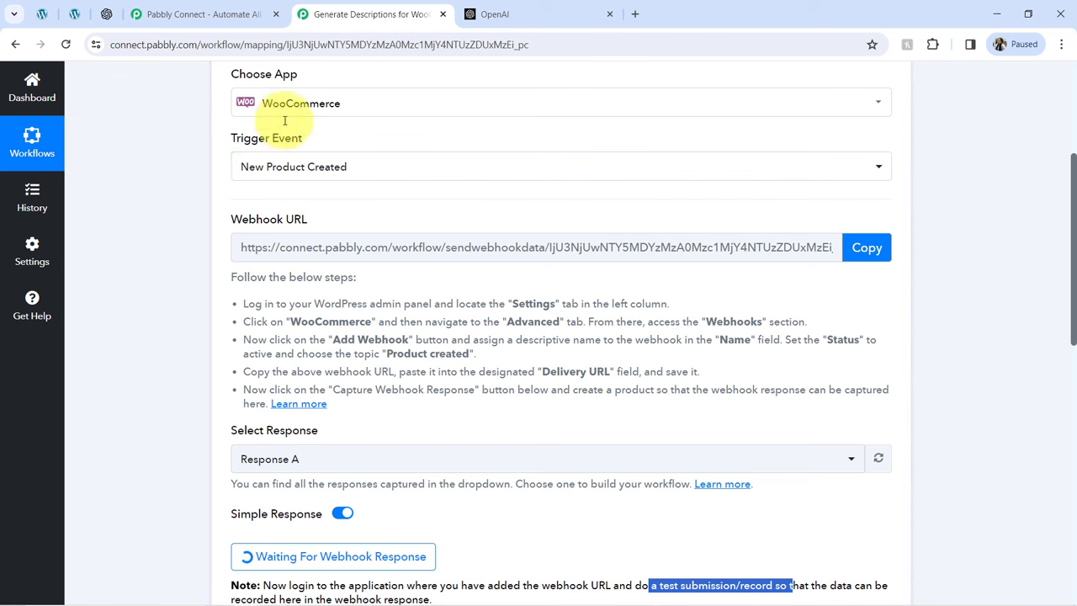
Step: Switch to the WordPress products page, start a new product named "Round Neck Blue Tshirt" and set Tshirt.jpg as its product image
{"action": "left_click", "coordinate": [44, 14]}
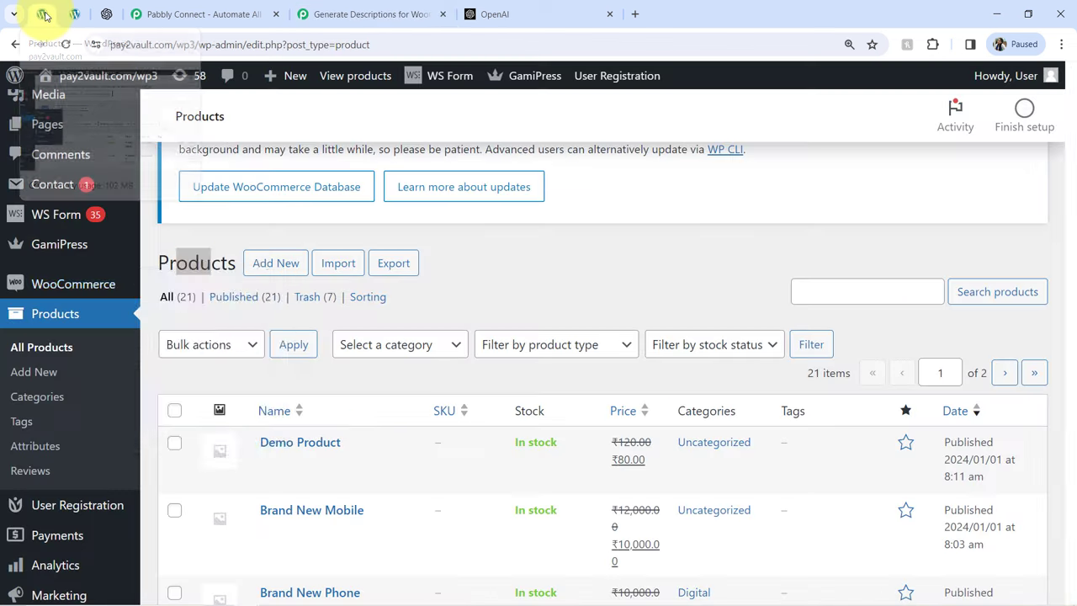
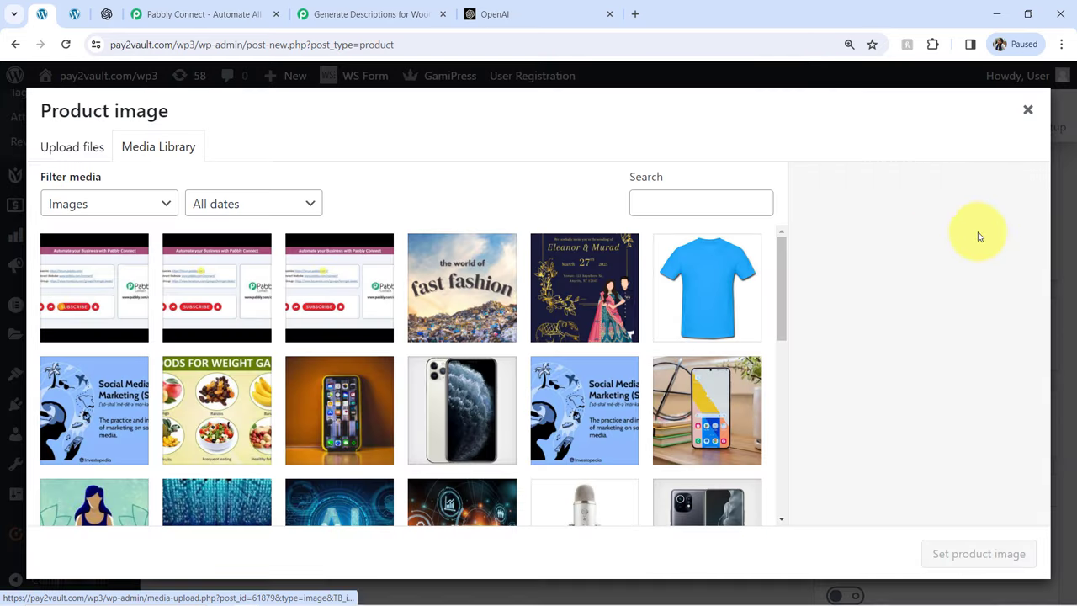
{"action": "left_click", "coordinate": [687, 311]}
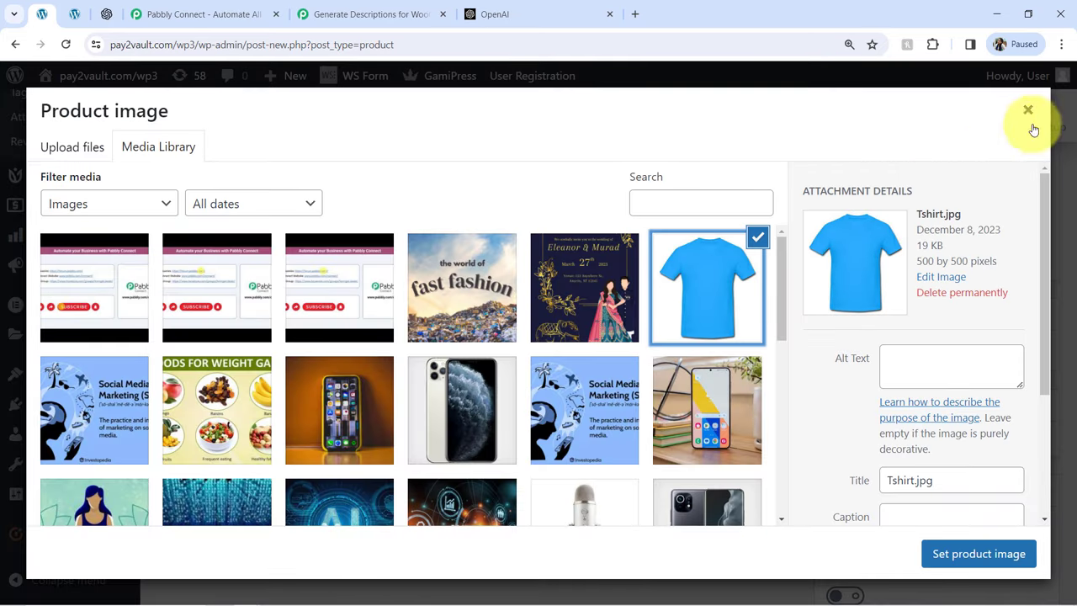
{"action": "left_click", "coordinate": [982, 552]}
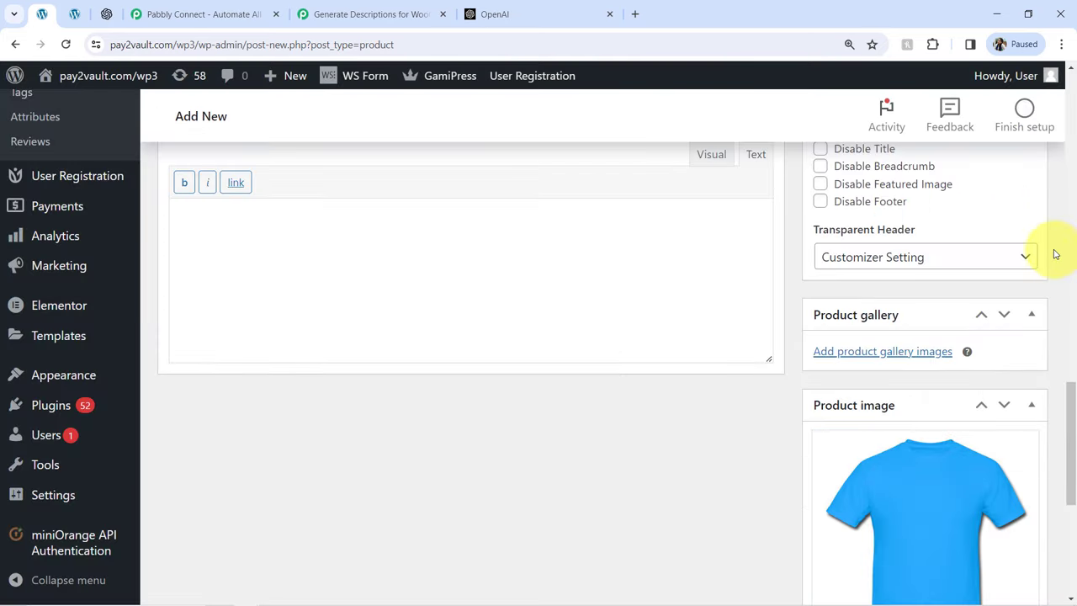
Step: Set the product's regular price to 2100, its sale price to 1700 and its SKU to 11
{"action": "left_click_drag", "start_coordinate": [1073, 400], "coordinate": [949, 335]}
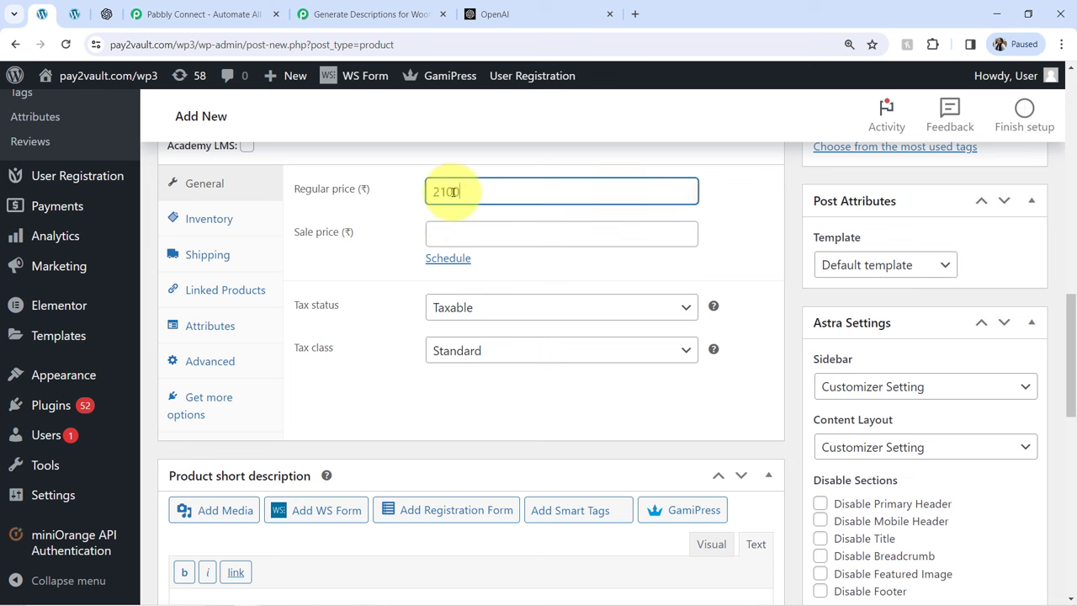
{"action": "key", "text": "Tab"}
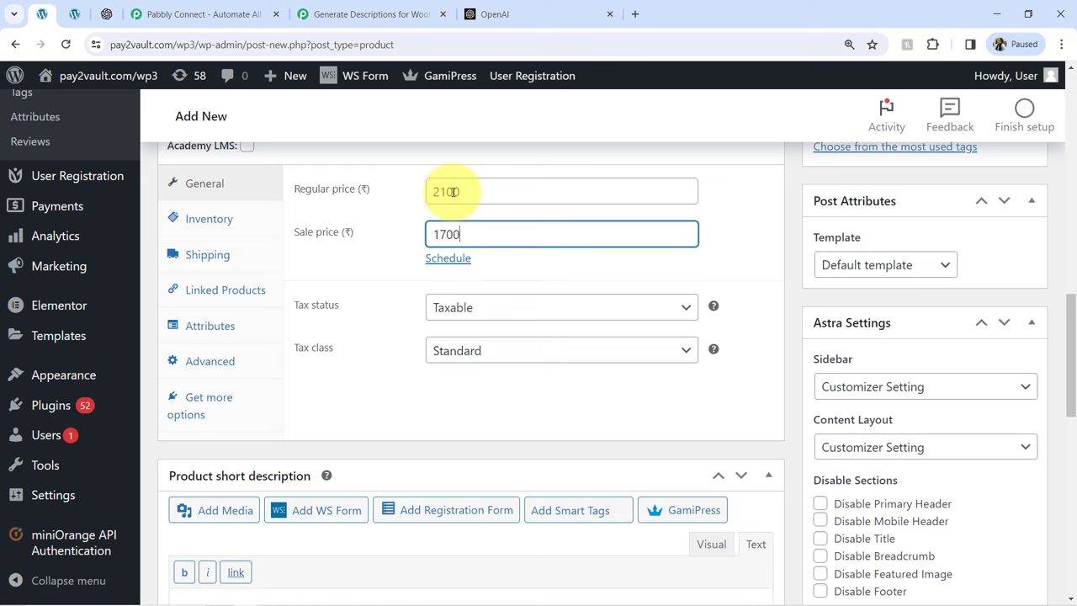
{"action": "left_click", "coordinate": [181, 217]}
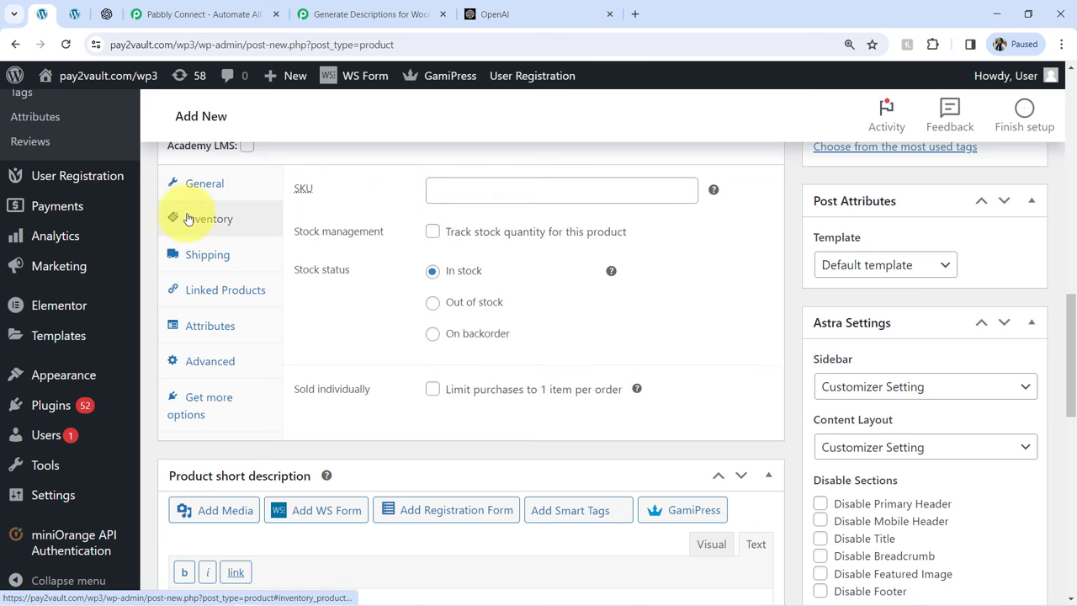
{"action": "left_click", "coordinate": [509, 195]}
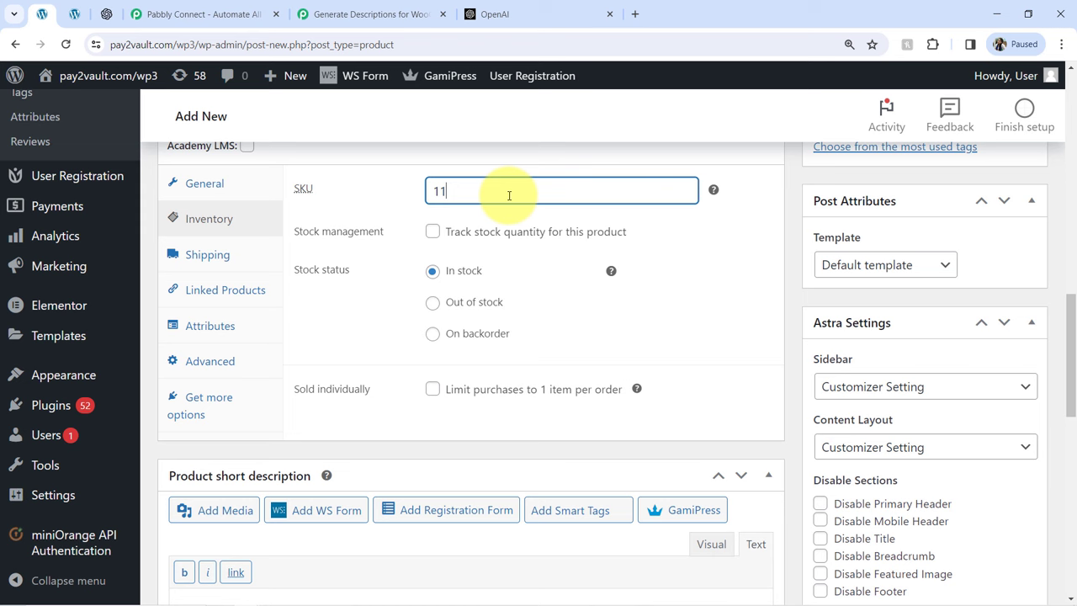
{"action": "scroll", "coordinate": [630, 291], "scroll_direction": "down", "scroll_amount": 1}
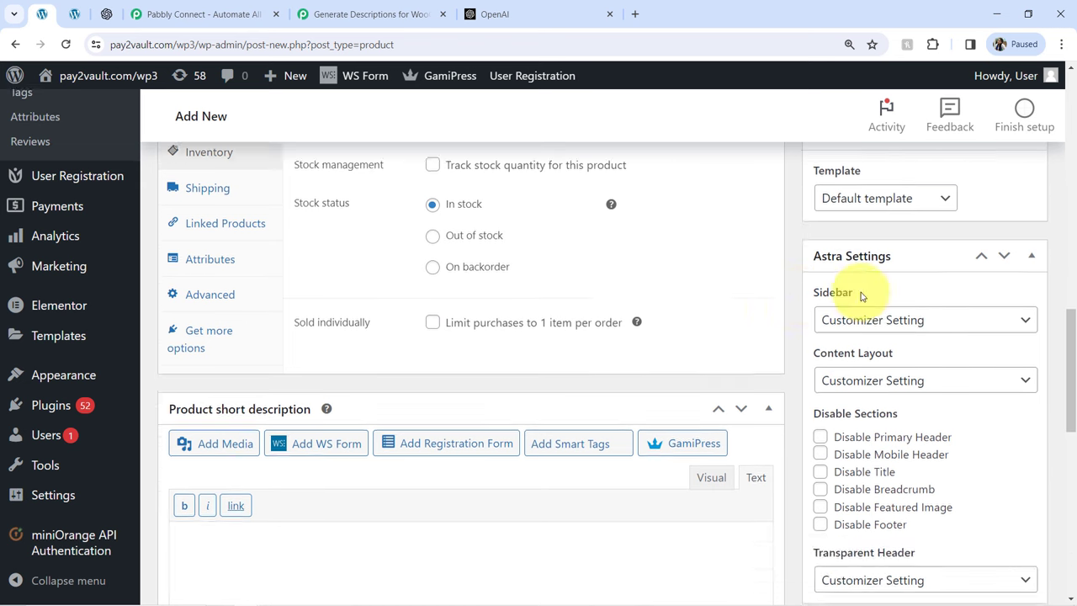
{"action": "scroll", "coordinate": [837, 291], "scroll_direction": "up", "scroll_amount": 5}
{"action": "type", "text": "11"}
Step: Publish the "Round Neck Blue Tshirt" product
{"action": "scroll", "coordinate": [1073, 307], "scroll_direction": "up", "scroll_amount": 8}
{"action": "scroll", "coordinate": [1052, 252], "scroll_direction": "down", "scroll_amount": 3}
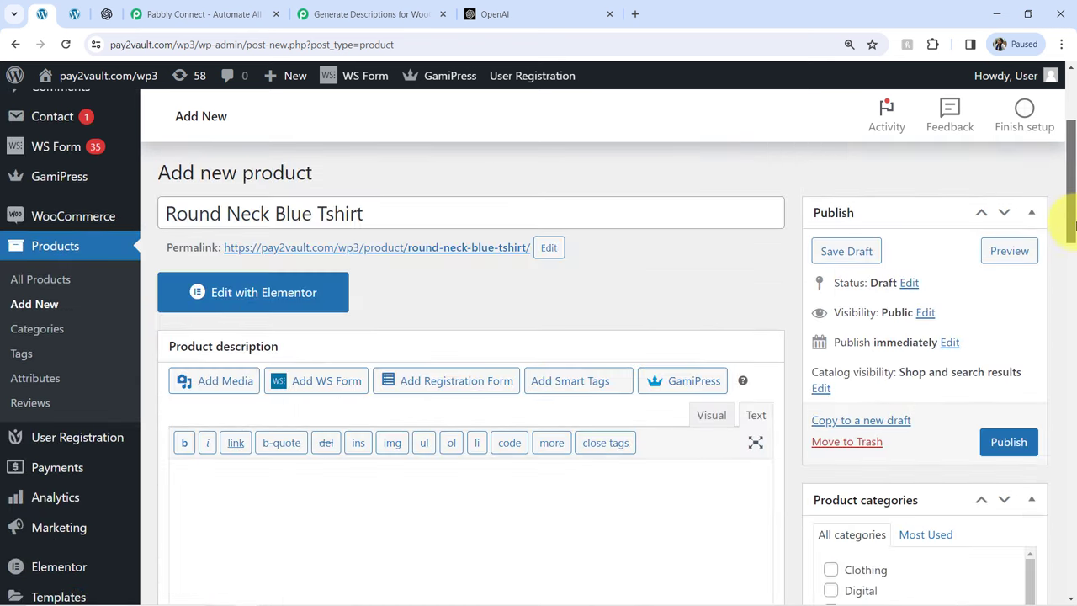
{"action": "left_click", "coordinate": [993, 372]}
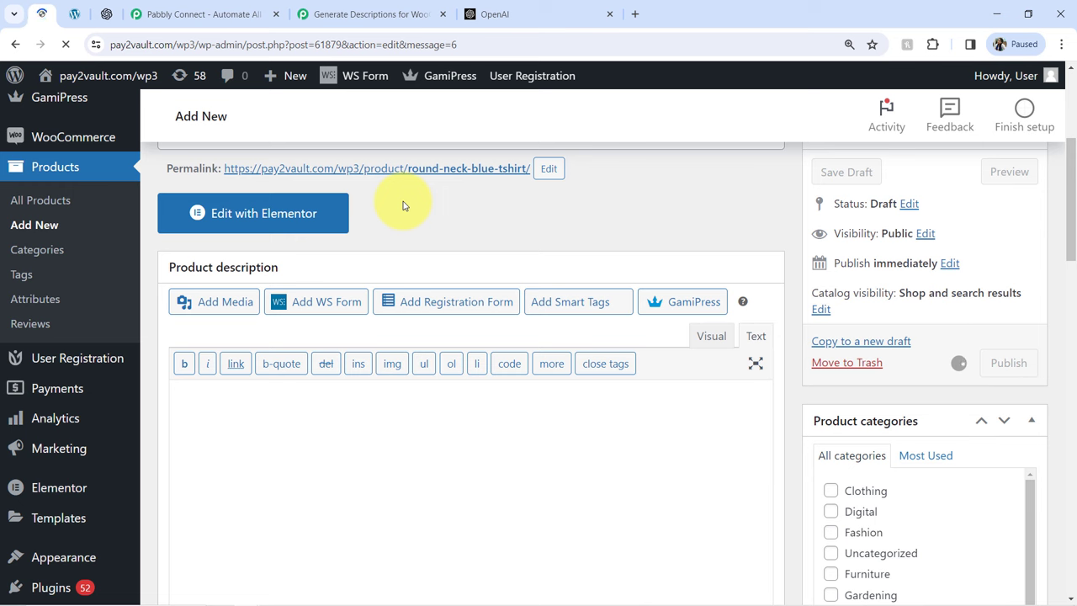
Step: Return to the Pabbly Connect workflow and examine the slug and status in the newly captured product response
{"action": "left_click", "coordinate": [370, 14]}
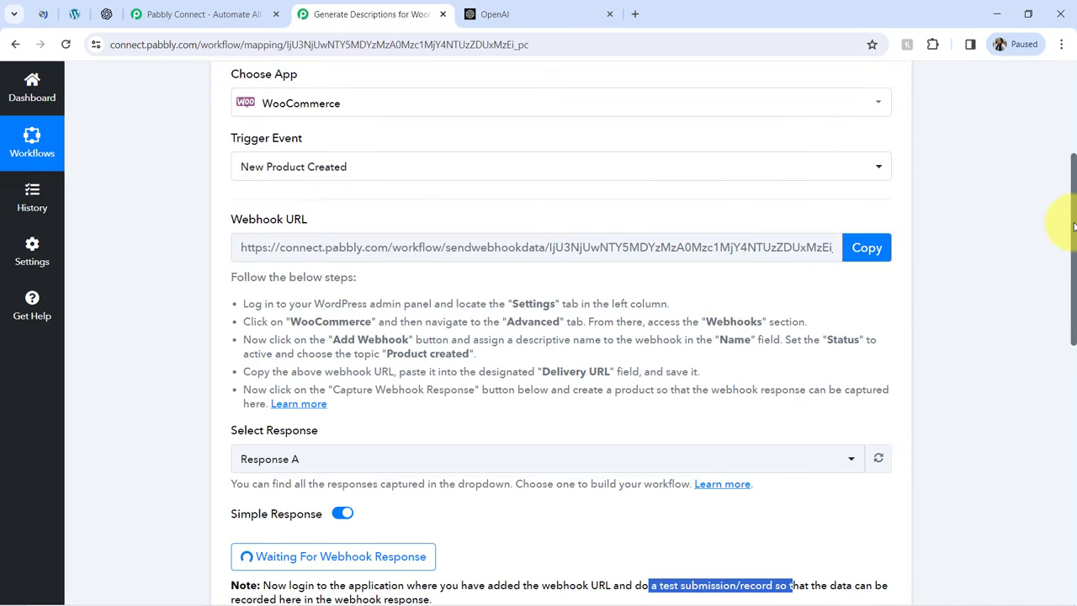
{"action": "left_click_drag", "start_coordinate": [1075, 227], "coordinate": [1070, 344]}
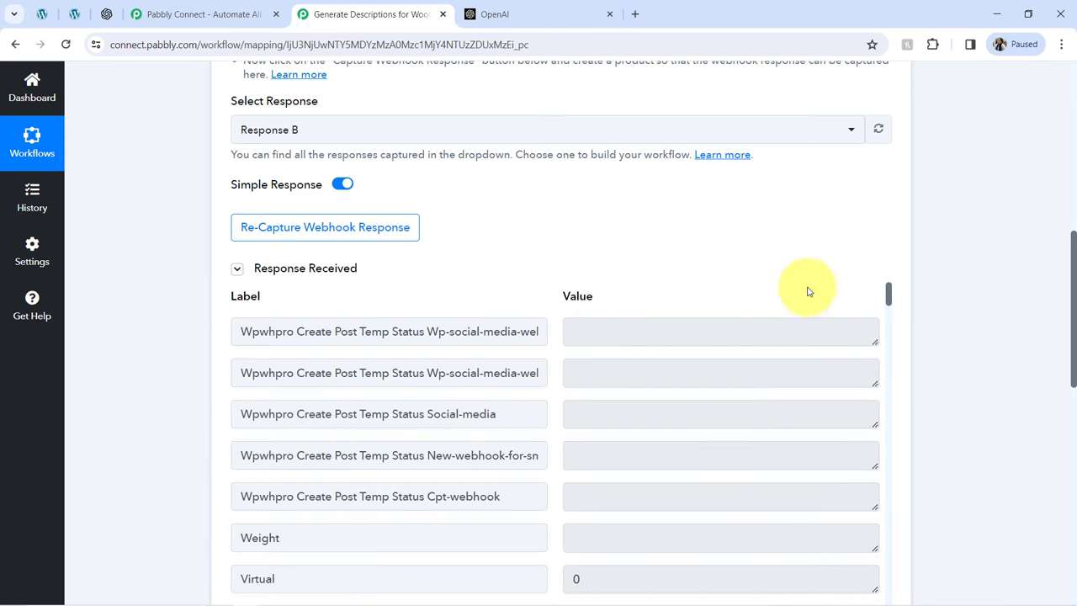
{"action": "left_click_drag", "start_coordinate": [889, 301], "coordinate": [889, 327]}
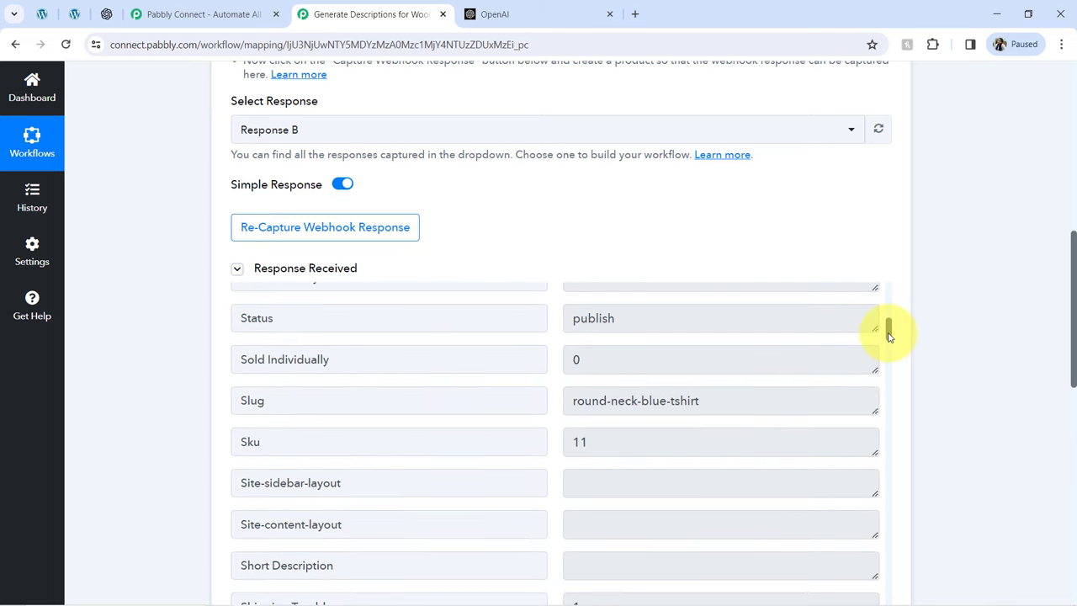
{"action": "left_click_drag", "start_coordinate": [671, 402], "coordinate": [596, 395]}
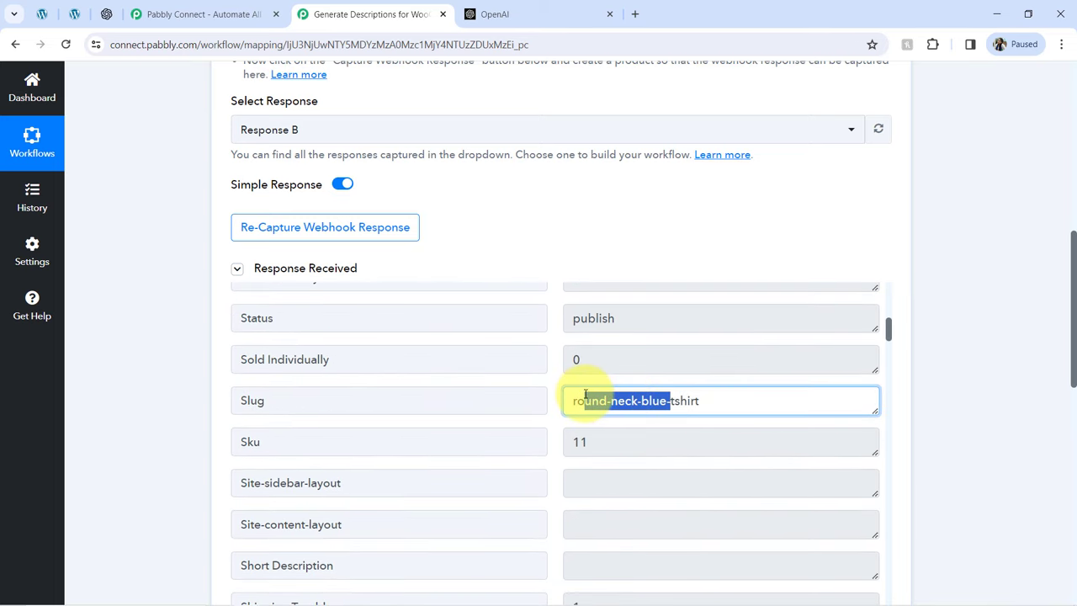
{"action": "triple_click", "coordinate": [615, 401]}
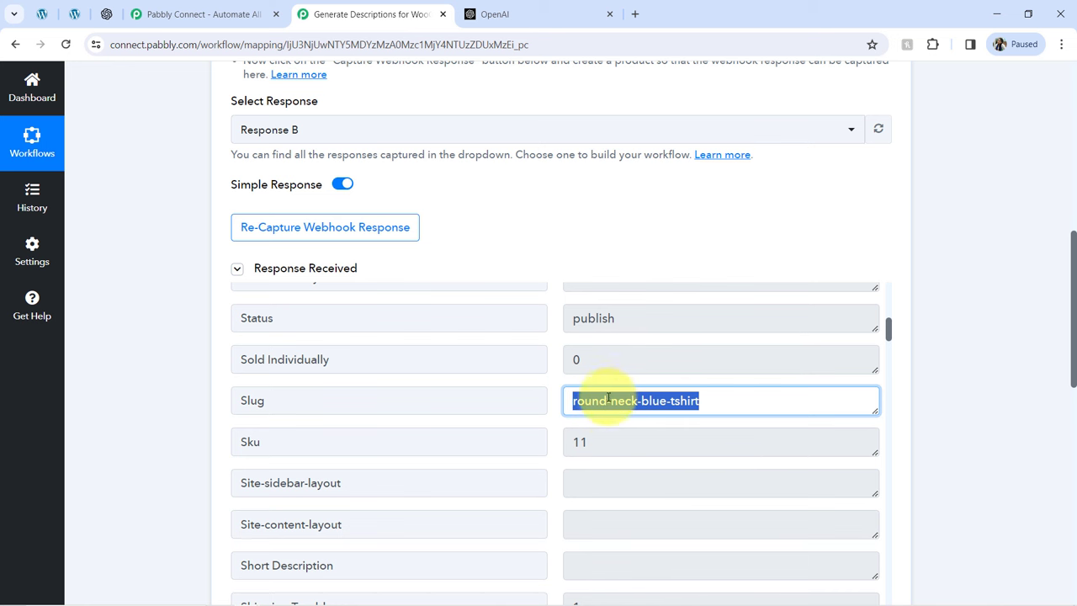
{"action": "left_click_drag", "start_coordinate": [601, 308], "coordinate": [568, 305]}
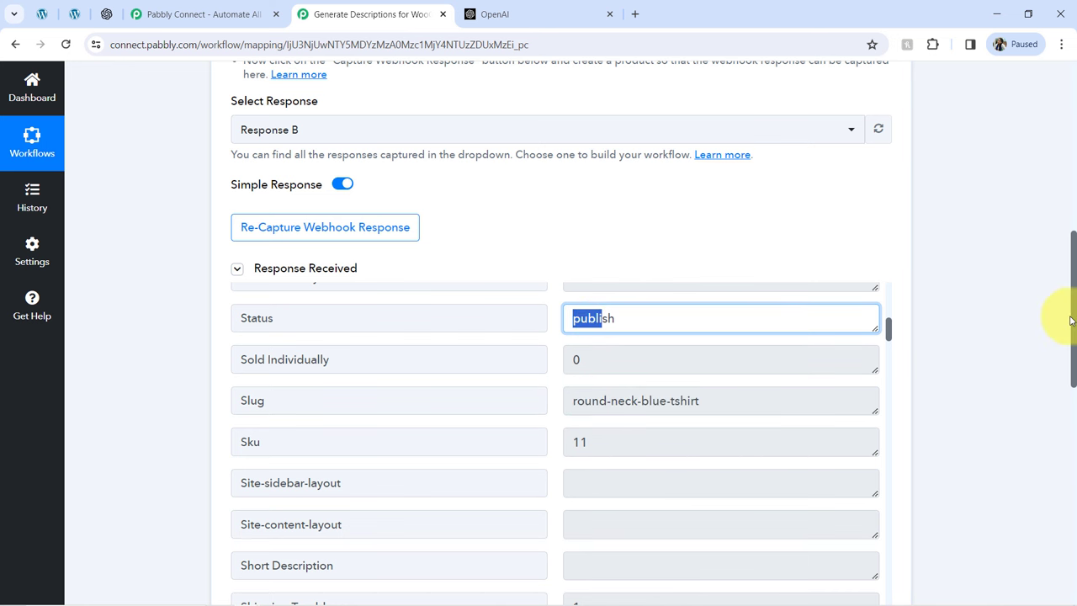
Step: Examine the sale price and product name in the captured response, and close the separate Pabbly Connect page
{"action": "left_click_drag", "start_coordinate": [1072, 330], "coordinate": [1073, 365]}
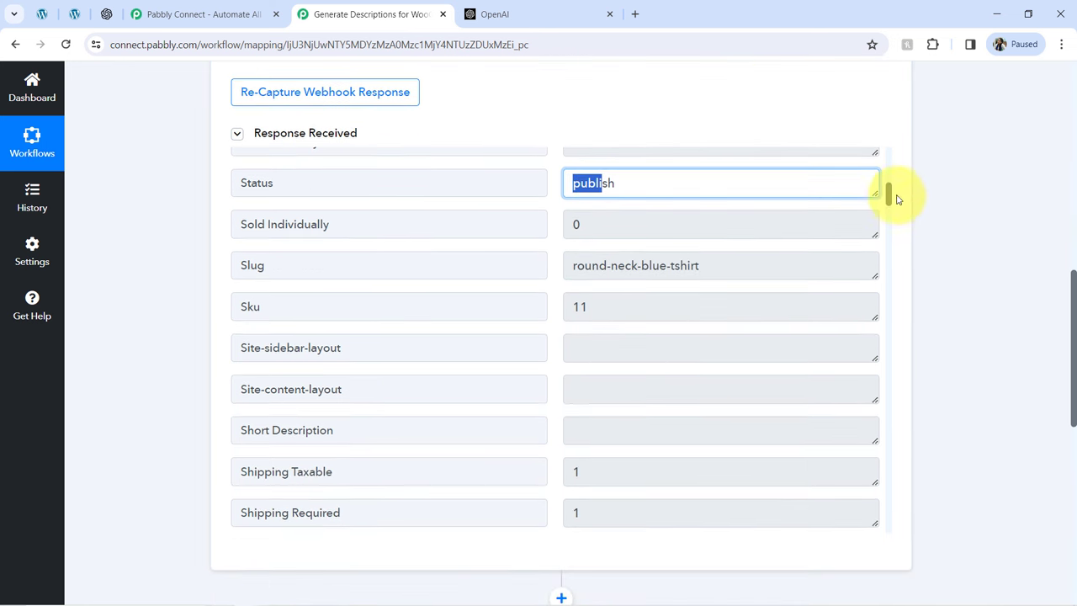
{"action": "left_click_drag", "start_coordinate": [891, 193], "coordinate": [887, 227]}
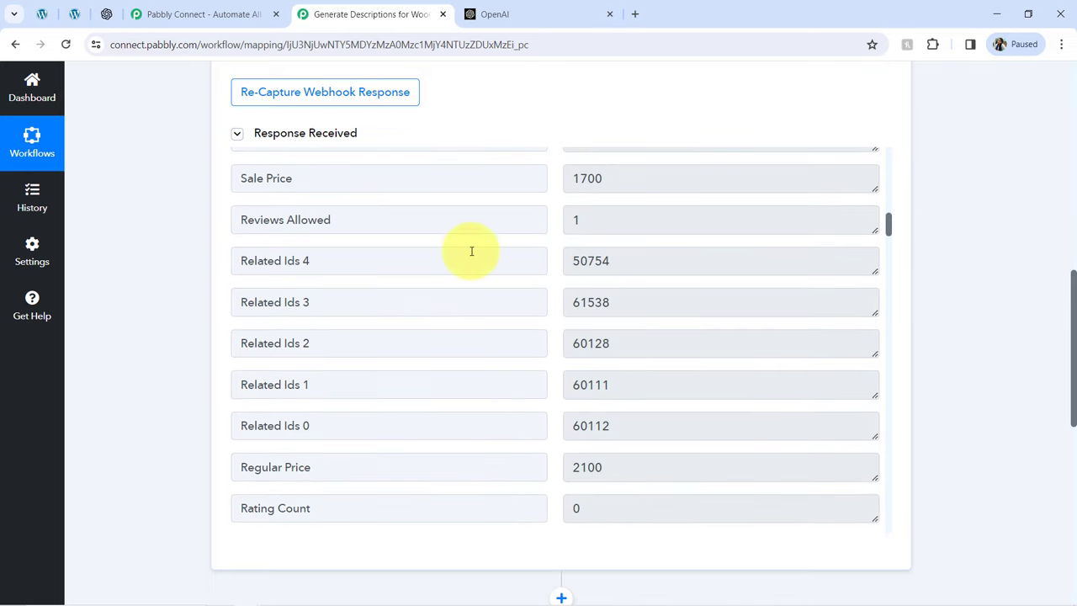
{"action": "double_click", "coordinate": [613, 178]}
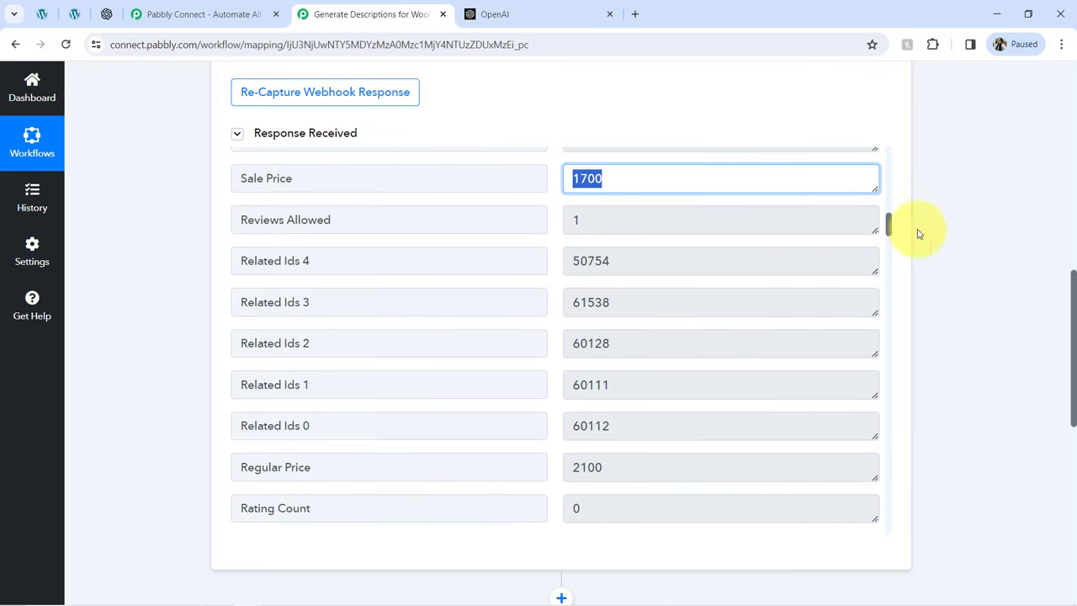
{"action": "left_click_drag", "start_coordinate": [890, 235], "coordinate": [889, 276]}
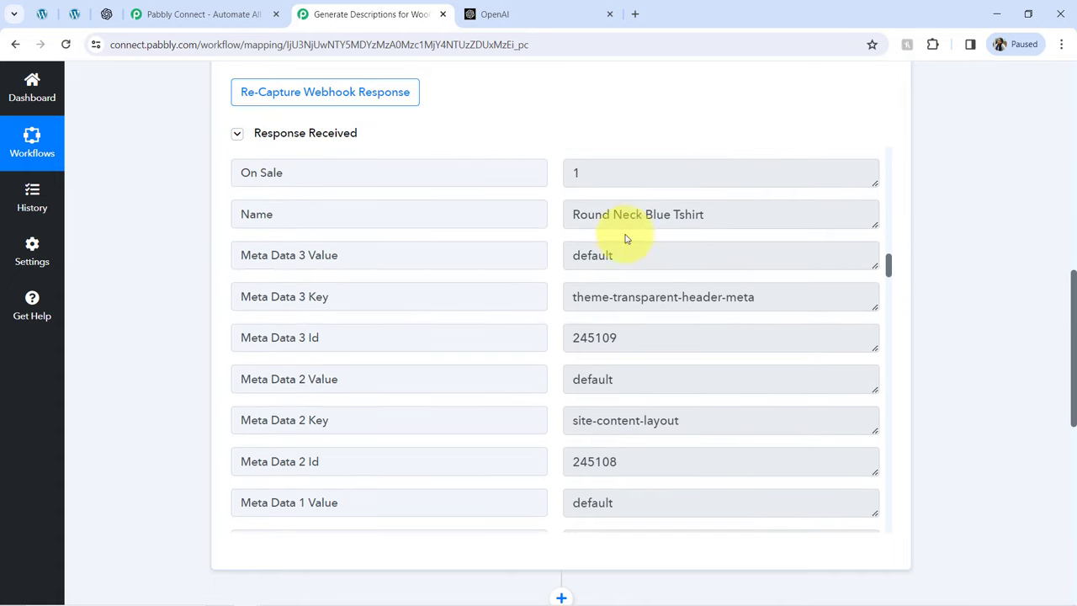
{"action": "left_click_drag", "start_coordinate": [584, 215], "coordinate": [701, 217]}
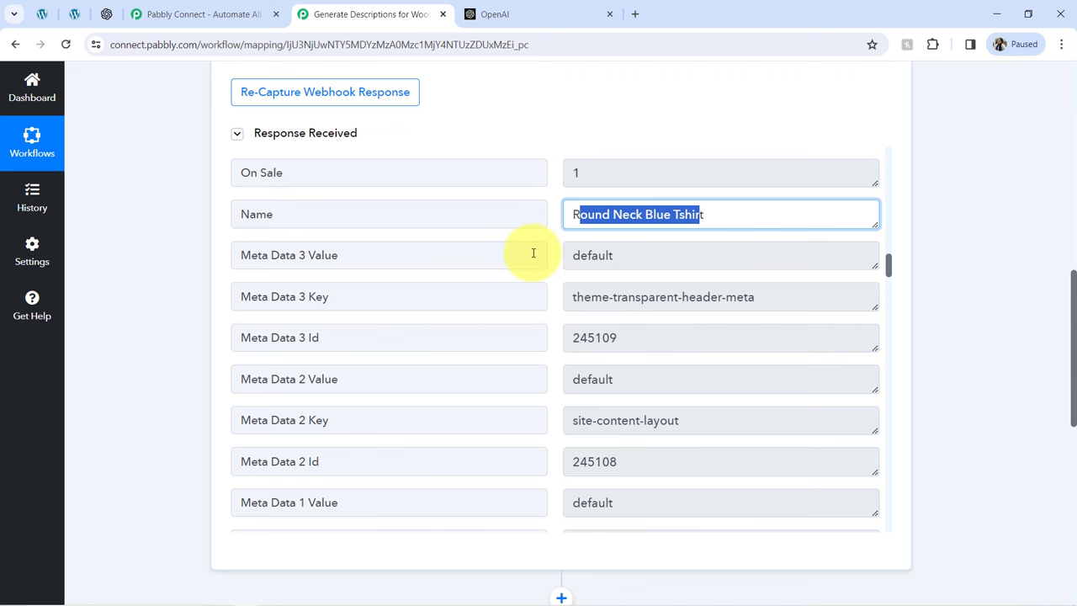
{"action": "left_click", "coordinate": [275, 15]}
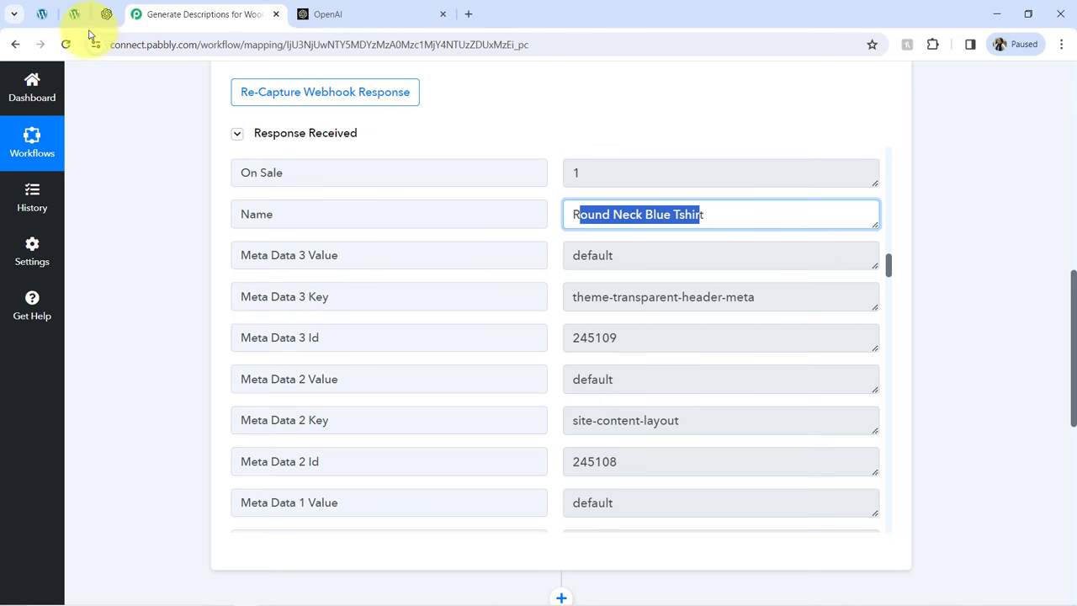
Step: Review the Round Neck Blue Tshirt edit page in WordPress, and return to the WooCommerce trigger step in Pabbly Connect
{"action": "left_click", "coordinate": [41, 13]}
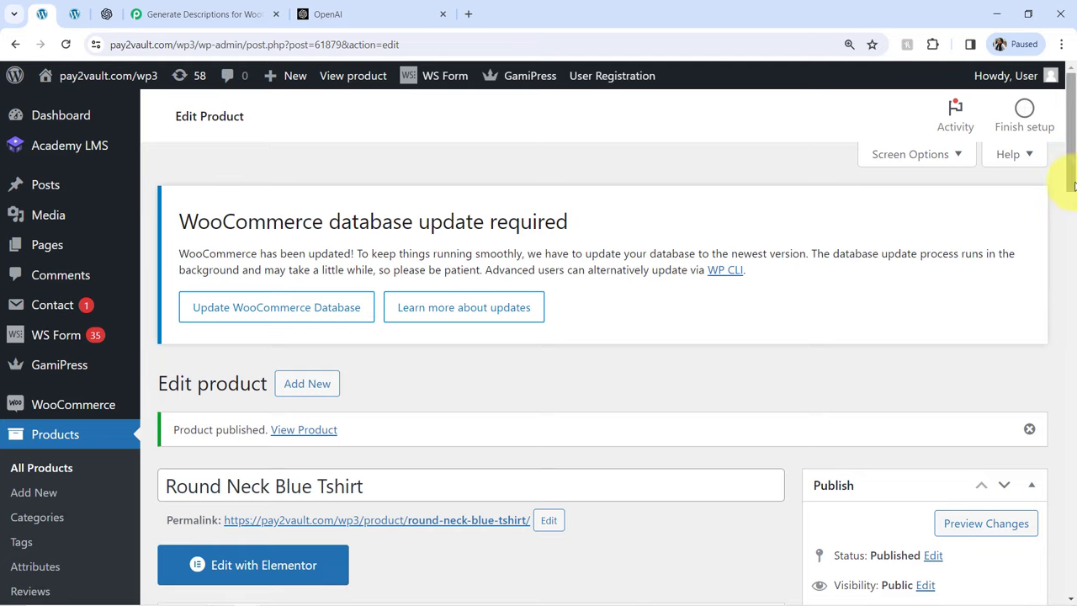
{"action": "scroll", "coordinate": [1069, 194], "scroll_direction": "down", "scroll_amount": 3}
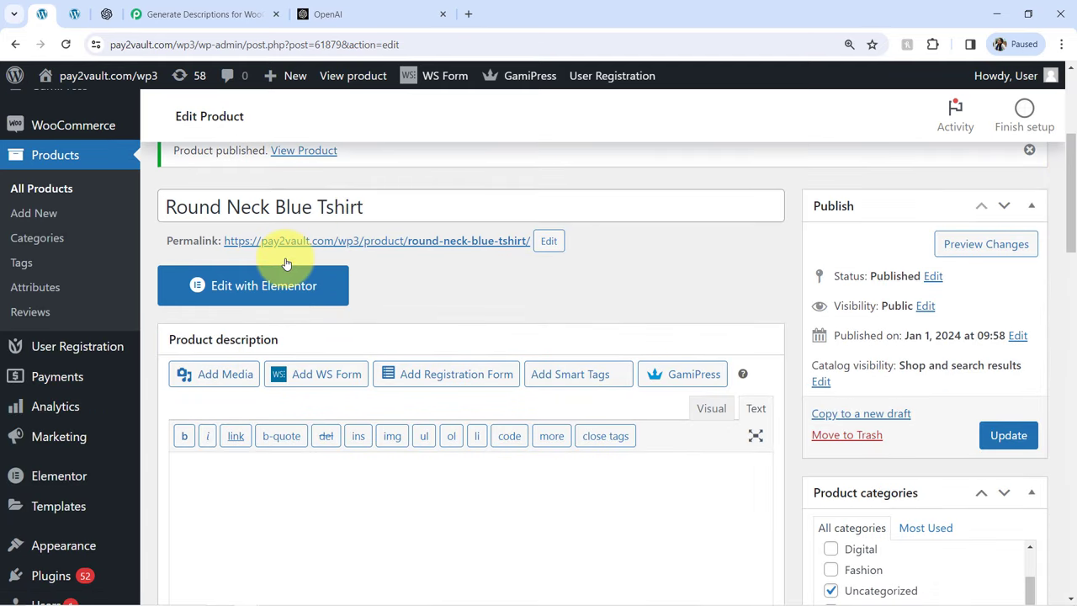
{"action": "left_click", "coordinate": [198, 15]}
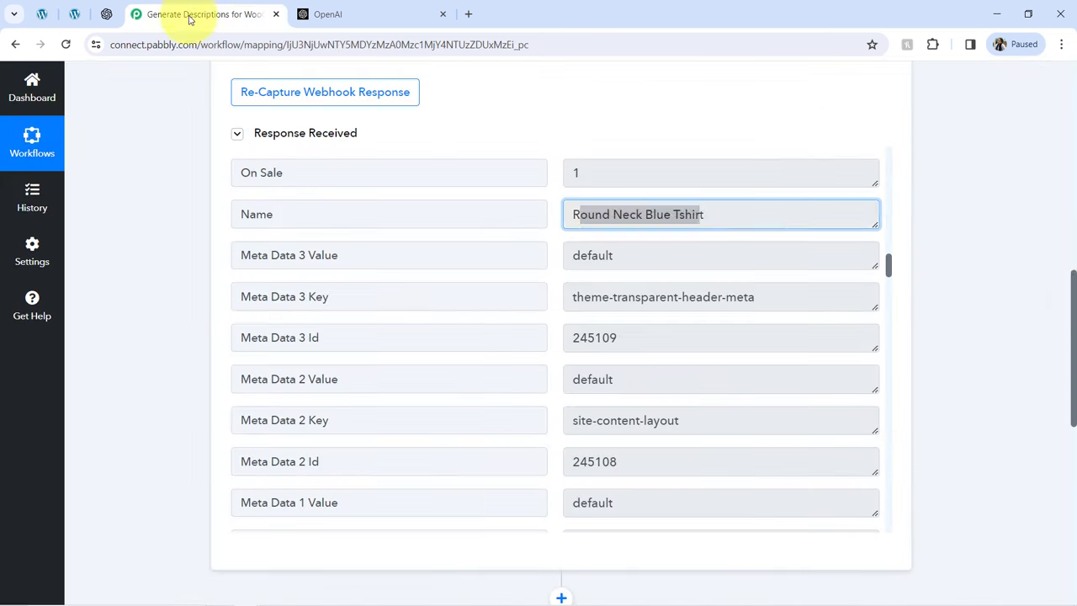
{"action": "left_click_drag", "start_coordinate": [1073, 348], "coordinate": [1058, 132]}
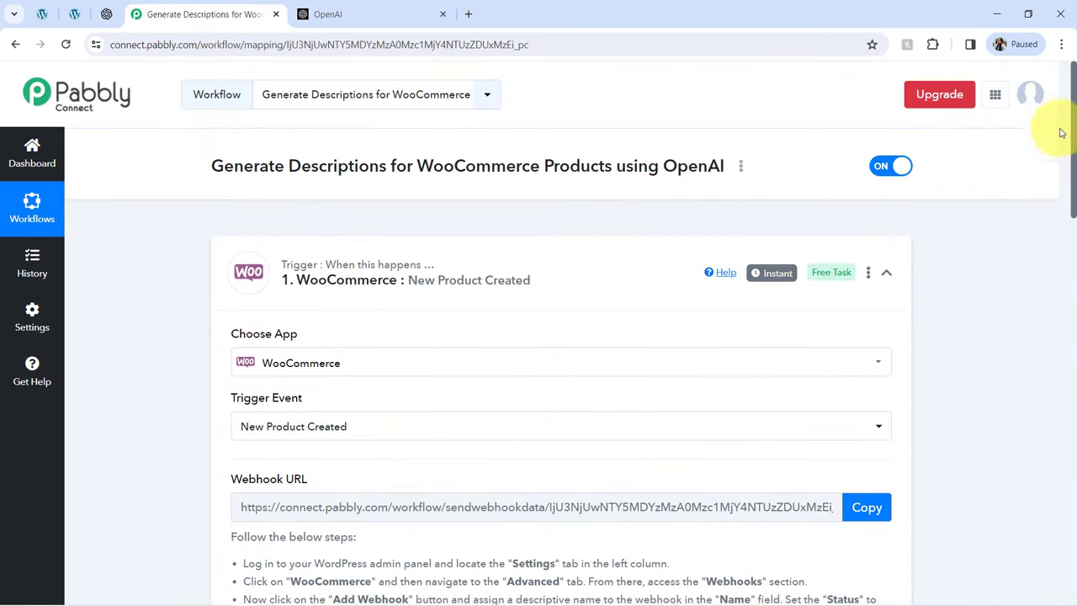
{"action": "mouse_move", "coordinate": [781, 274]}
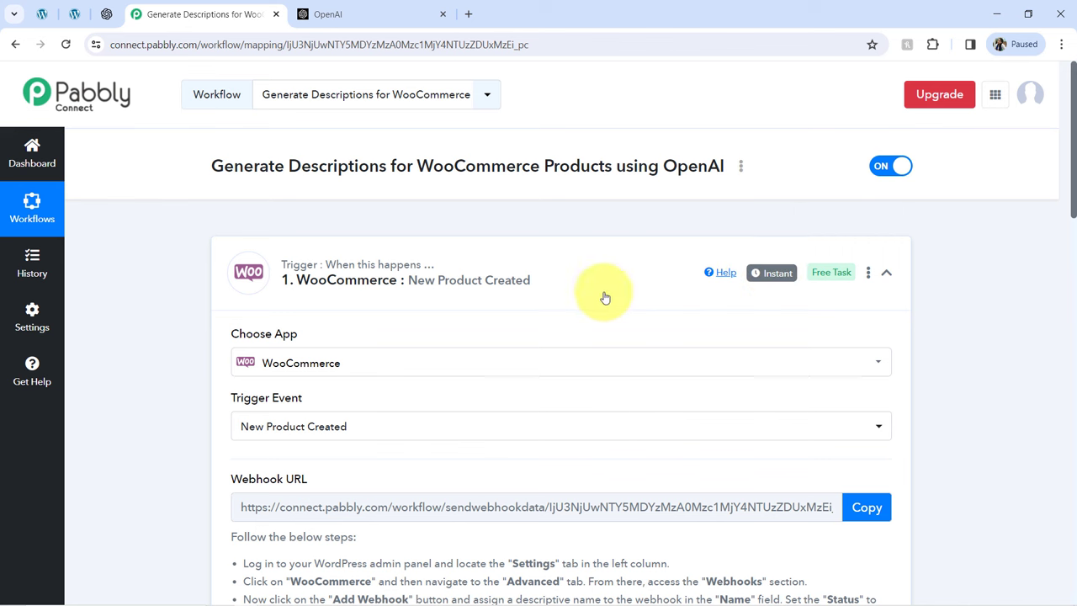
{"action": "left_click", "coordinate": [449, 294]}
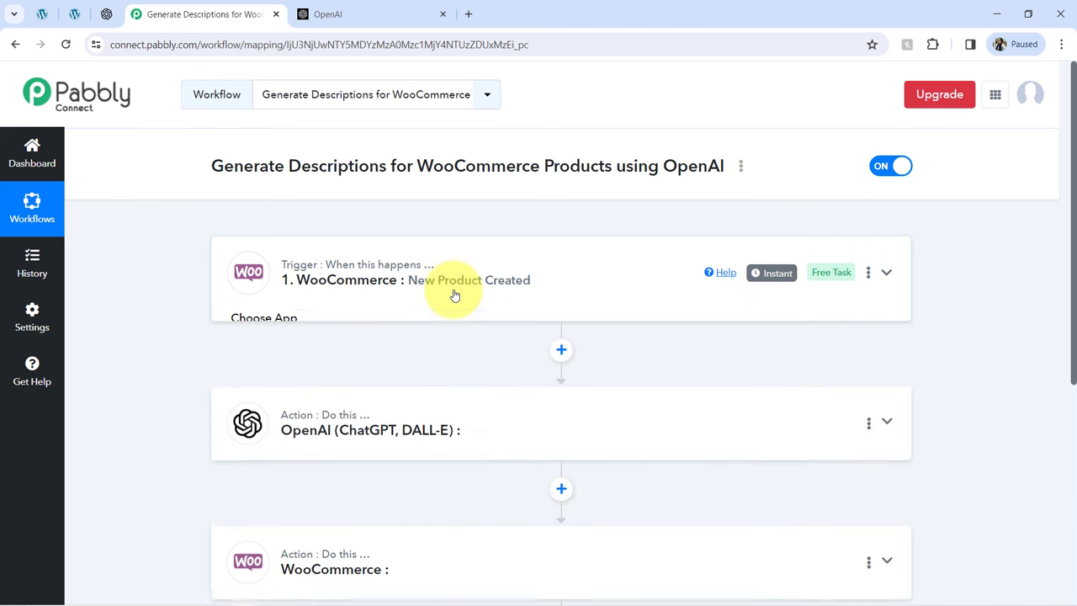
{"action": "left_click", "coordinate": [348, 256]}
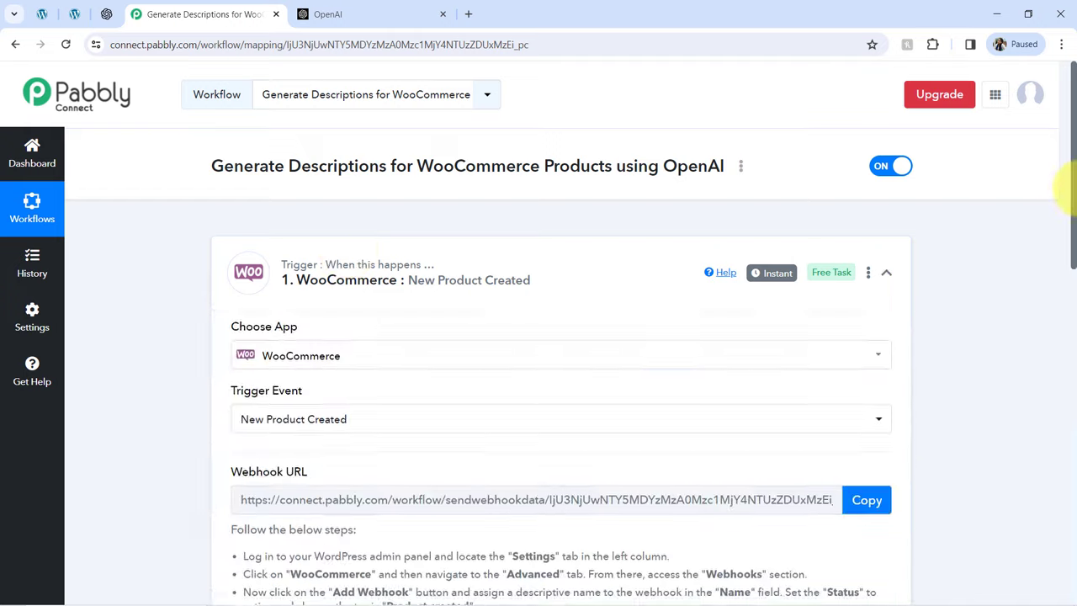
Step: Open the Round Neck Blue Tshirt store page from the Permalink in the captured response and examine its listing and reviews section
{"action": "scroll", "coordinate": [1058, 173], "scroll_direction": "down", "scroll_amount": 6}
{"action": "scroll", "coordinate": [1058, 352], "scroll_direction": "down", "scroll_amount": 2}
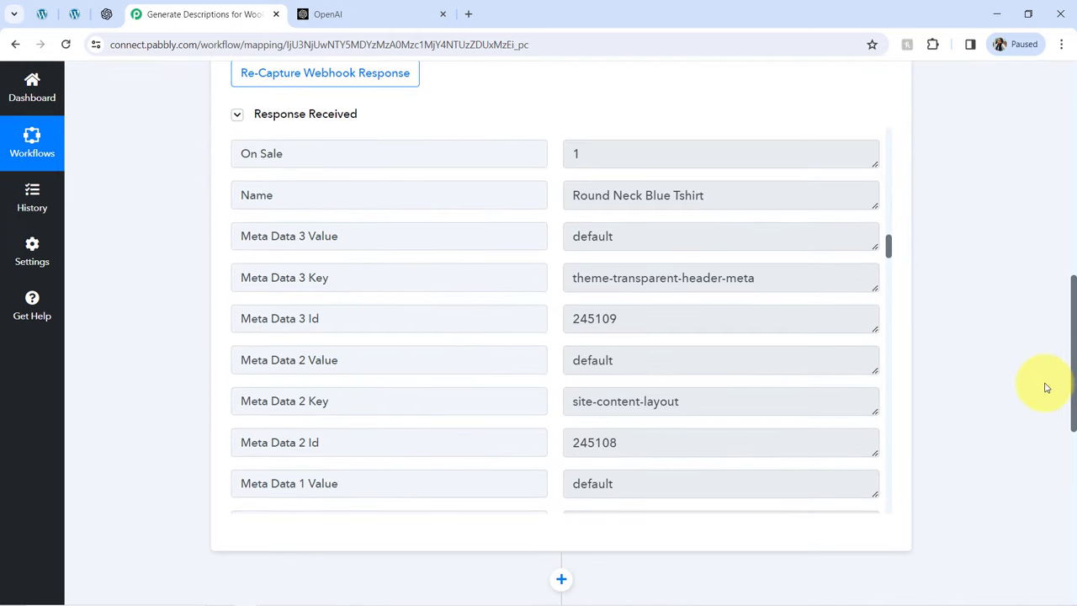
{"action": "mouse_move", "coordinate": [889, 253]}
{"action": "left_mouse_down"}
{"action": "mouse_move", "coordinate": [892, 132]}
{"action": "mouse_move", "coordinate": [892, 250]}
{"action": "left_mouse_up"}
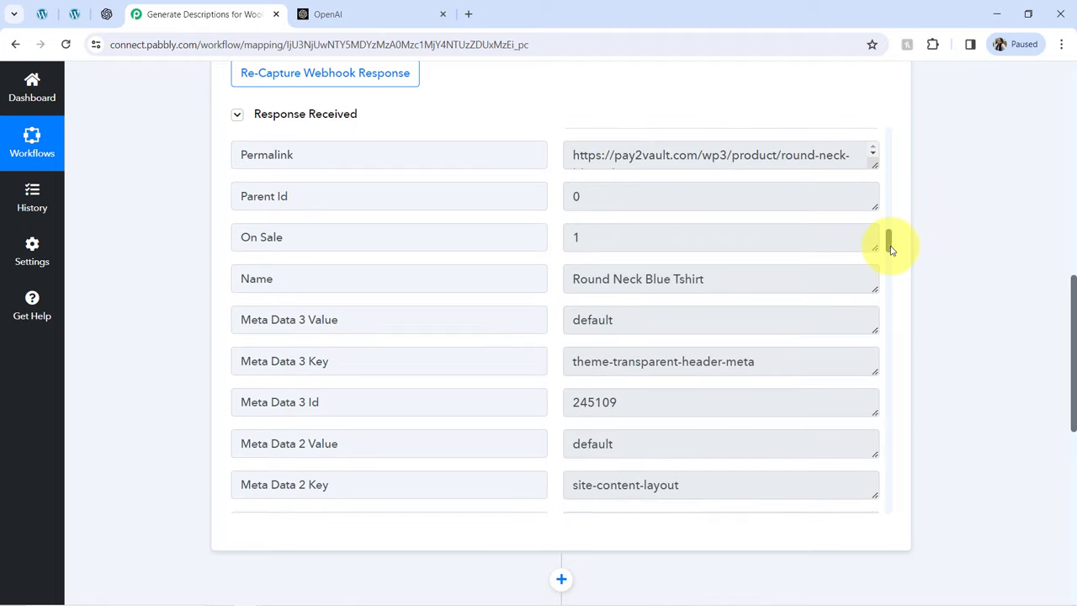
{"action": "triple_click", "coordinate": [714, 149]}
{"action": "right_click", "coordinate": [714, 150]}
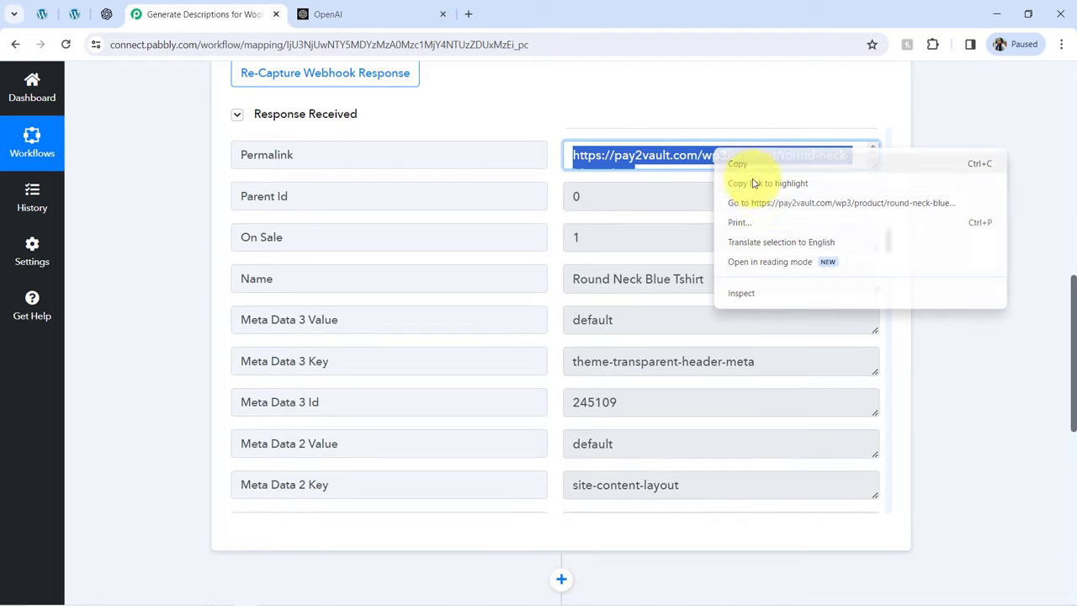
{"action": "left_click", "coordinate": [740, 204]}
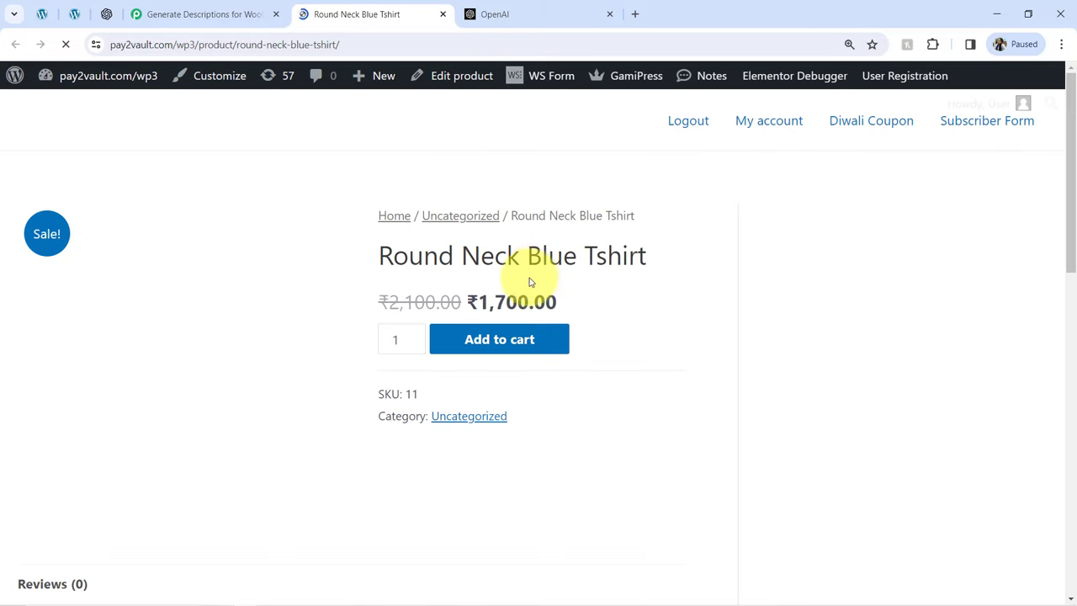
{"action": "left_click_drag", "start_coordinate": [1070, 192], "coordinate": [1067, 300]}
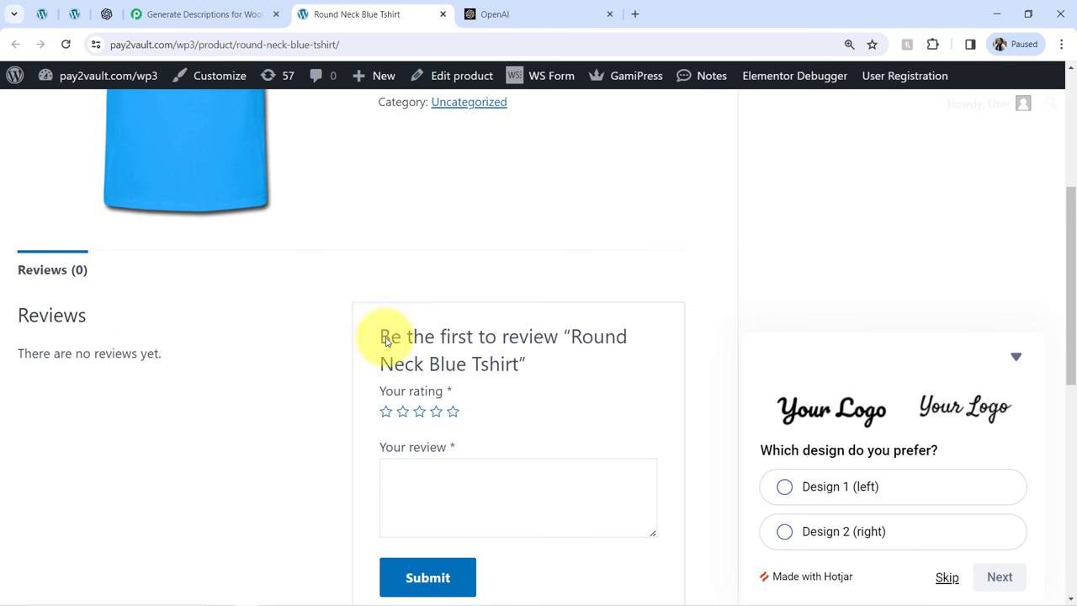
{"action": "left_click_drag", "start_coordinate": [385, 340], "coordinate": [444, 361]}
{"action": "left_click_drag", "start_coordinate": [1068, 356], "coordinate": [1062, 249]}
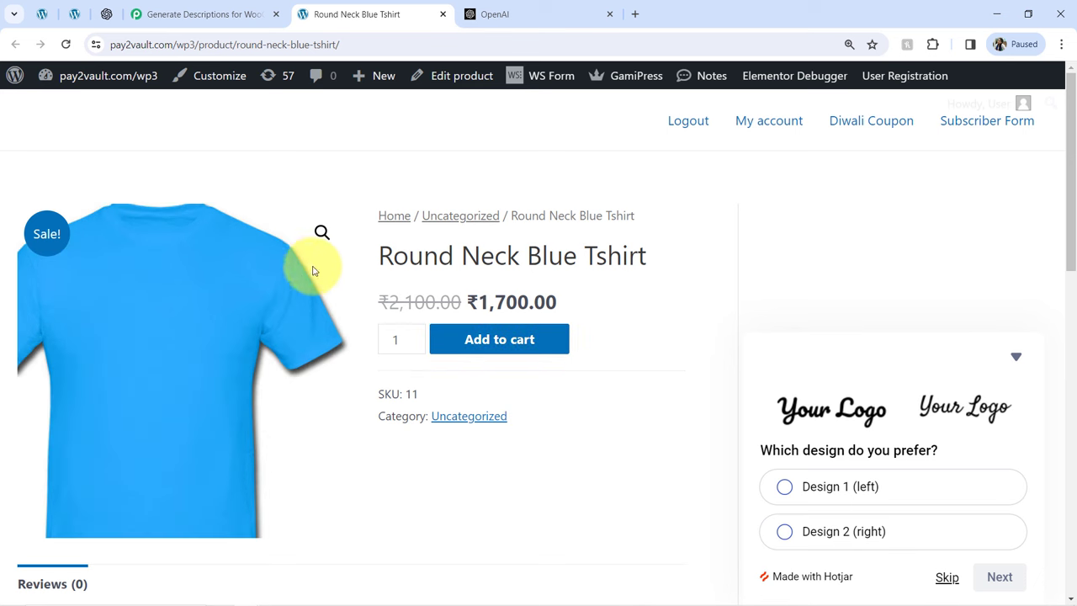
Step: Return to the Pabbly Connect workflow and collapse the WooCommerce trigger step
{"action": "left_click", "coordinate": [206, 15]}
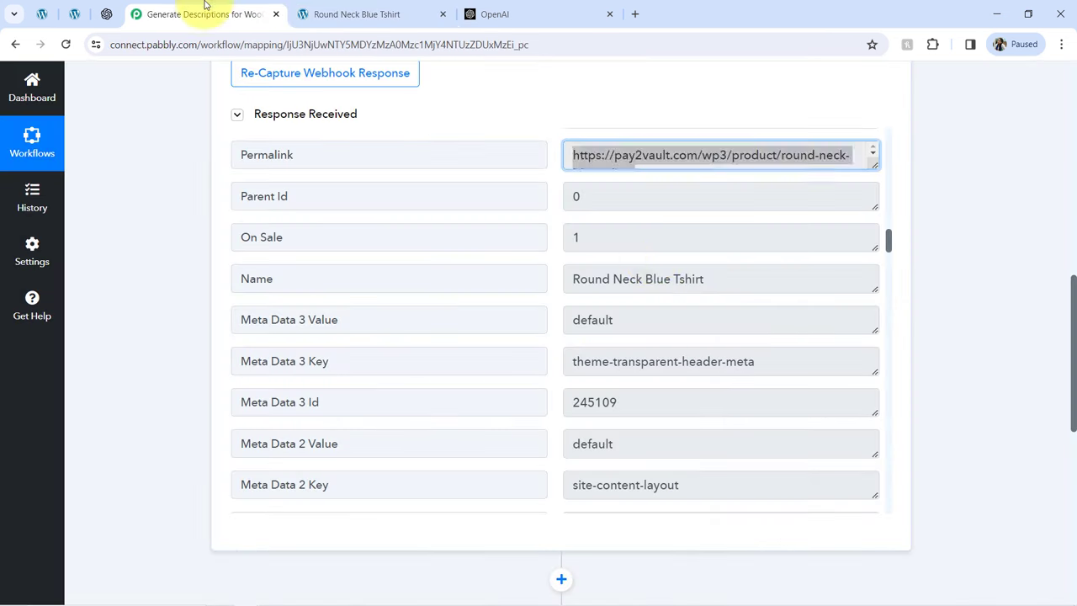
{"action": "scroll", "coordinate": [1070, 315], "scroll_direction": "up", "scroll_amount": 5}
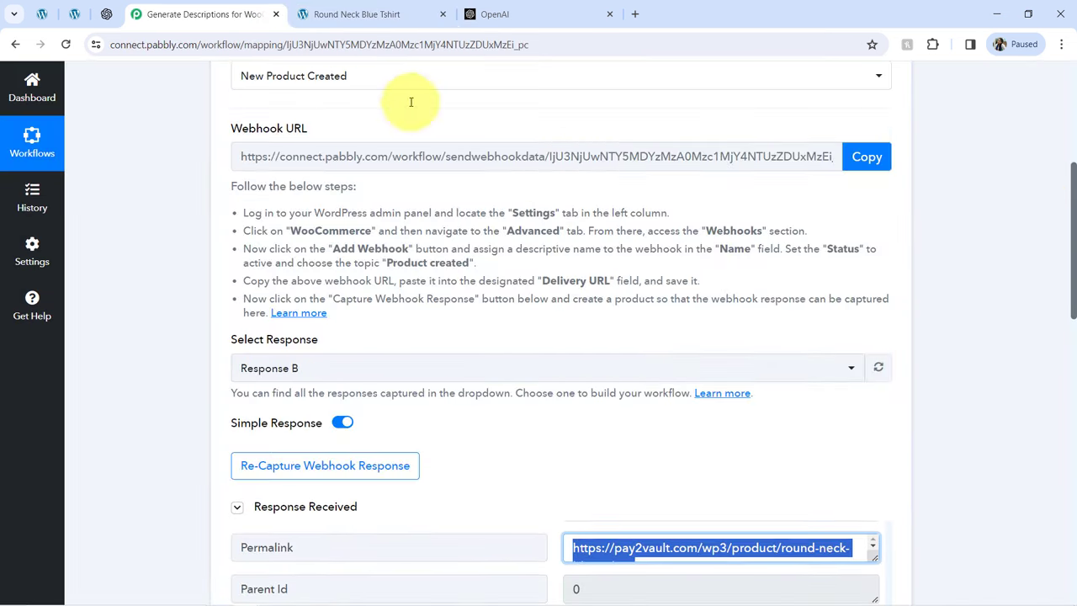
{"action": "scroll", "coordinate": [1075, 248], "scroll_direction": "up", "scroll_amount": 3}
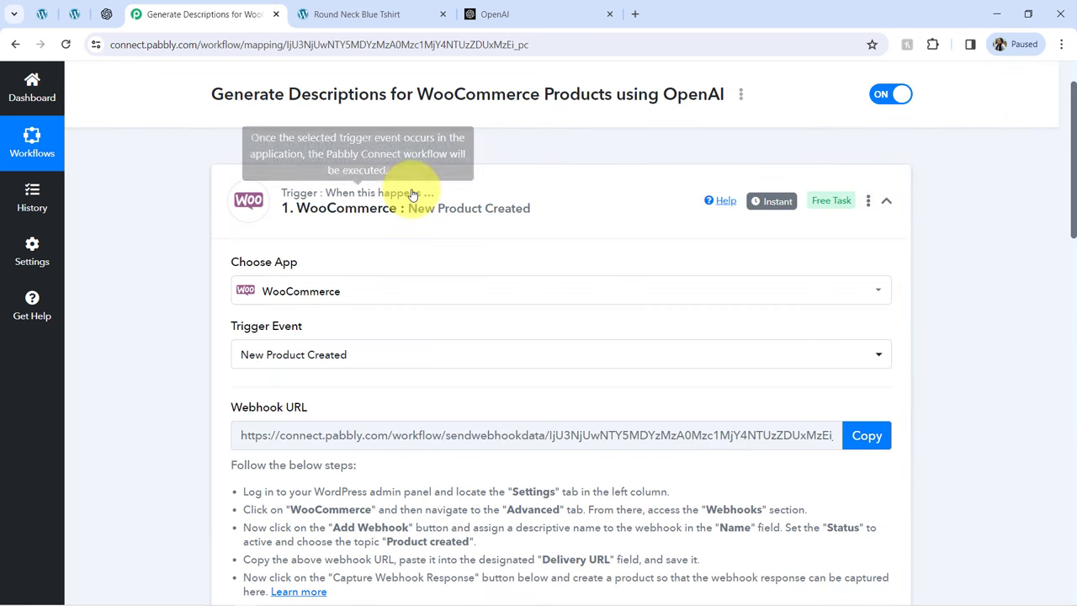
{"action": "left_click", "coordinate": [370, 206]}
{"action": "left_click_drag", "start_coordinate": [1074, 194], "coordinate": [1074, 246]}
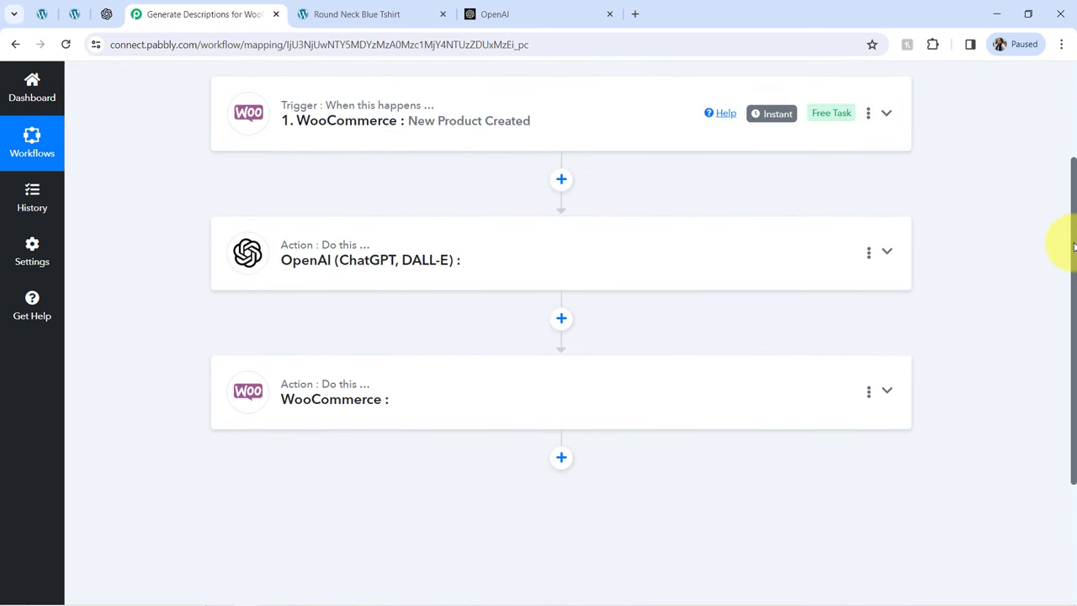
Step: Expand the OpenAI (ChatGPT, DALL-E) action step and set its action event to ChatGPT
{"action": "left_click", "coordinate": [301, 261]}
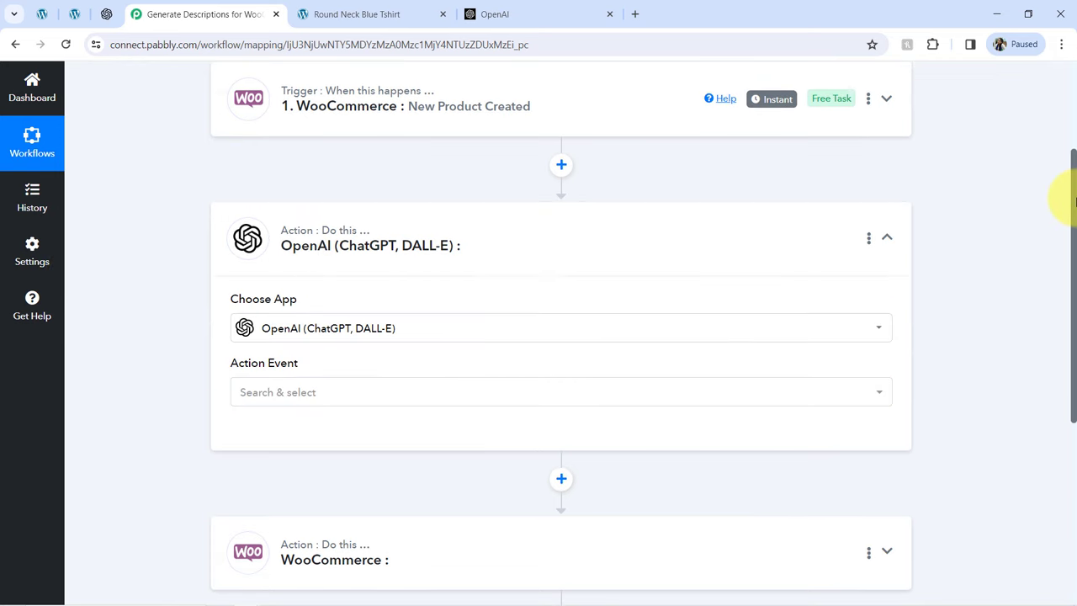
{"action": "left_click_drag", "start_coordinate": [1074, 202], "coordinate": [1058, 228]}
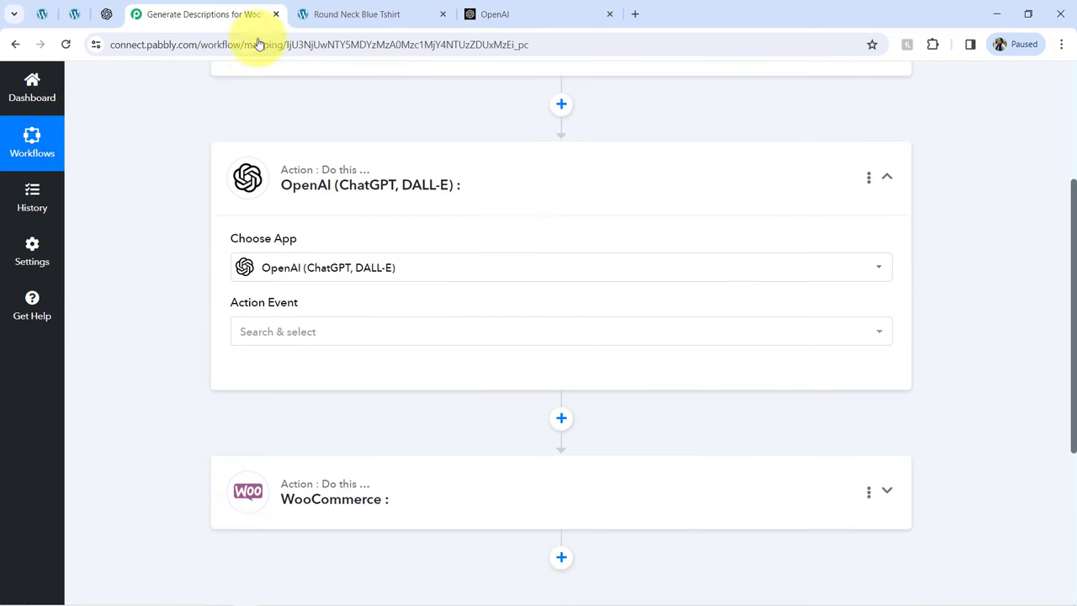
{"action": "left_click", "coordinate": [239, 338]}
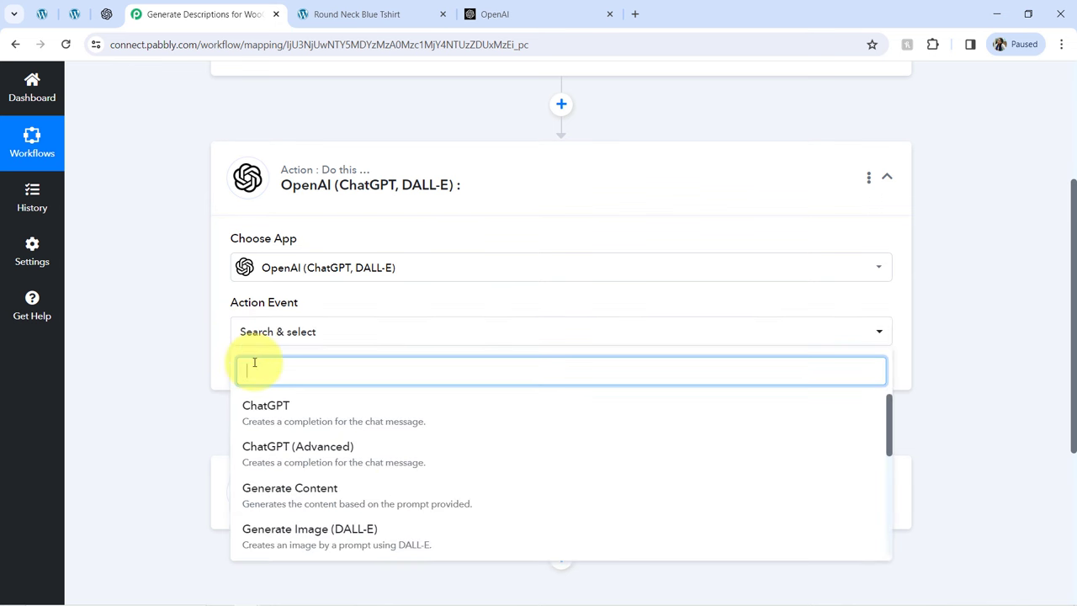
{"action": "left_click", "coordinate": [265, 410]}
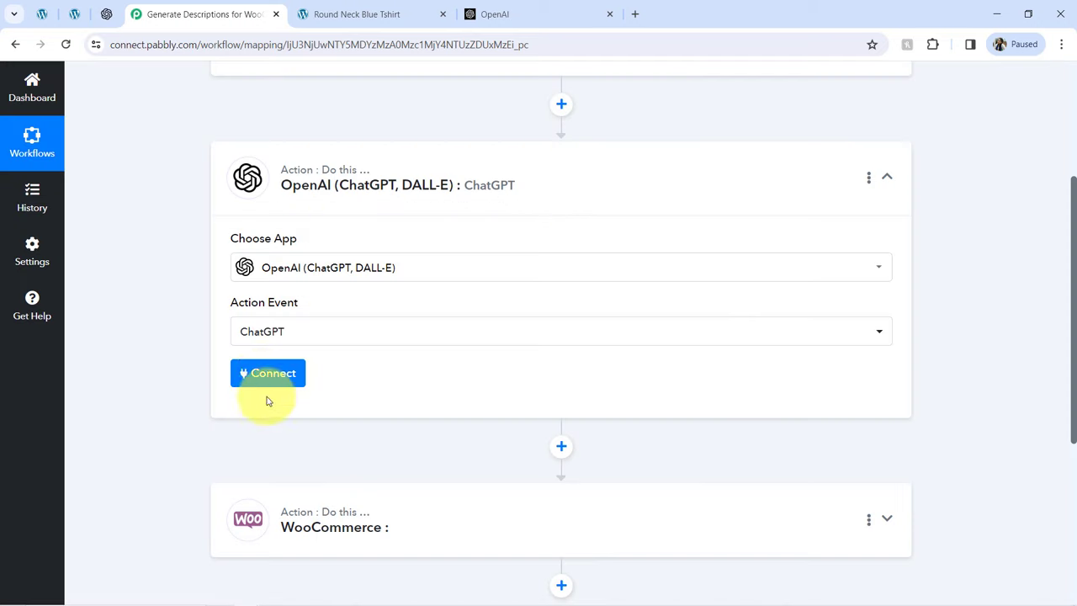
Step: Start adding a new OpenAI connection and examine the linked OpenAI API keys page where its token is obtained
{"action": "left_click", "coordinate": [266, 376]}
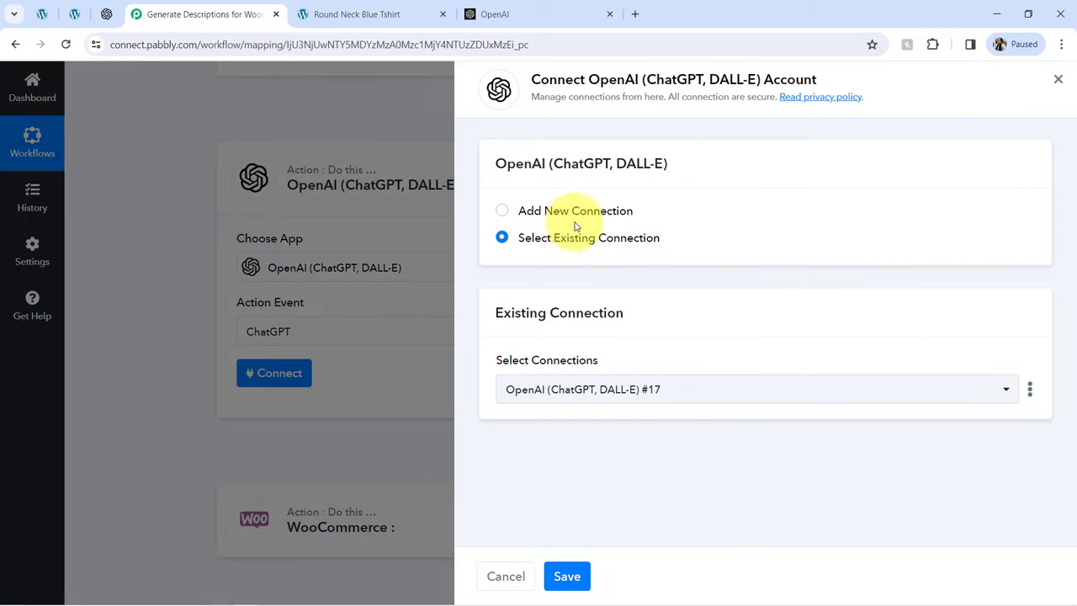
{"action": "left_click", "coordinate": [589, 217]}
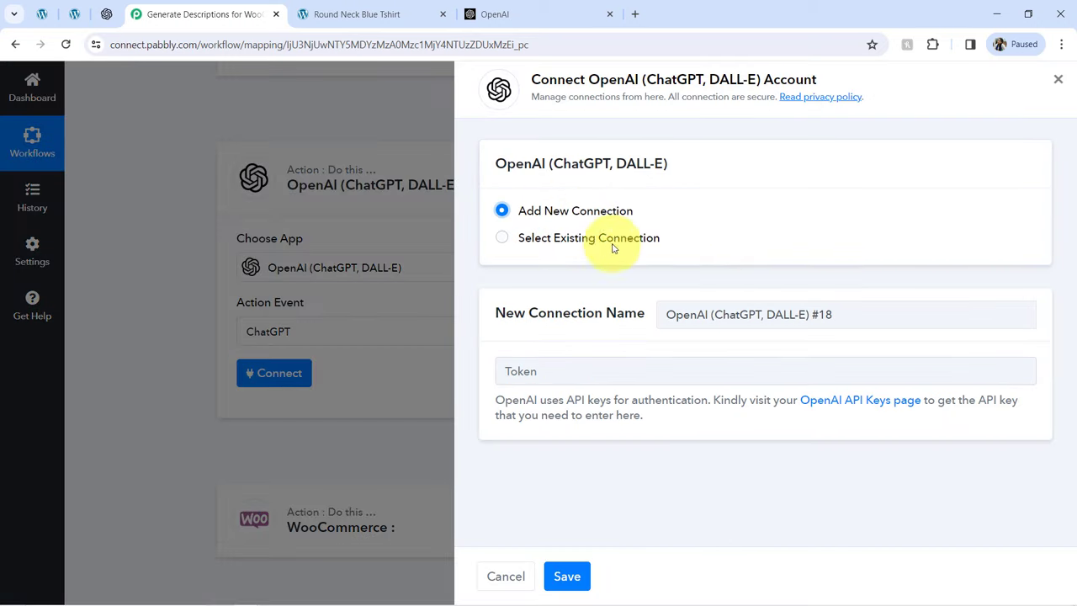
{"action": "right_click", "coordinate": [852, 406]}
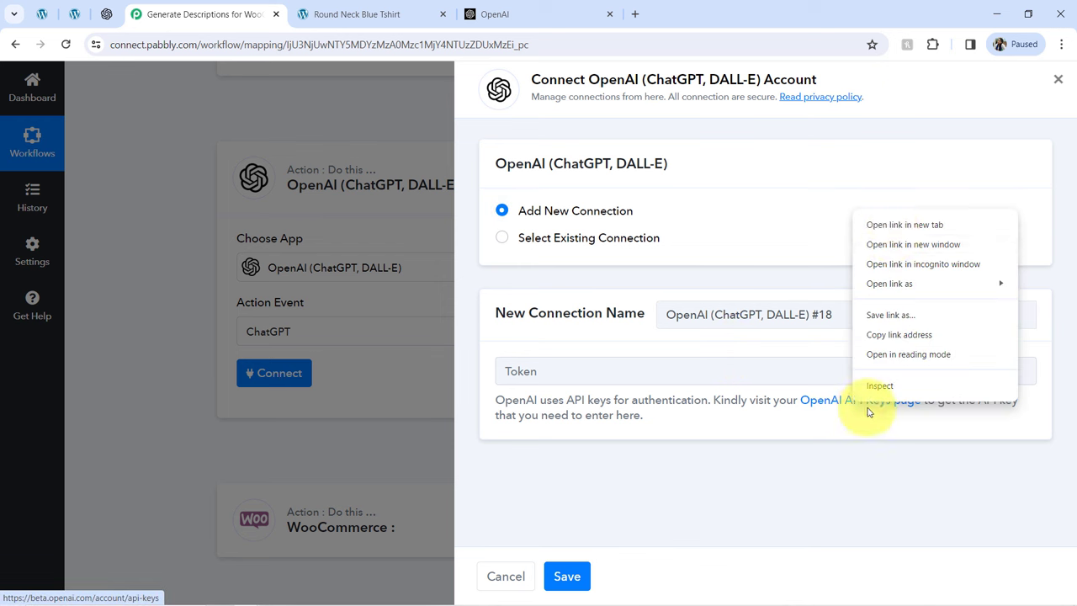
{"action": "left_click", "coordinate": [888, 227]}
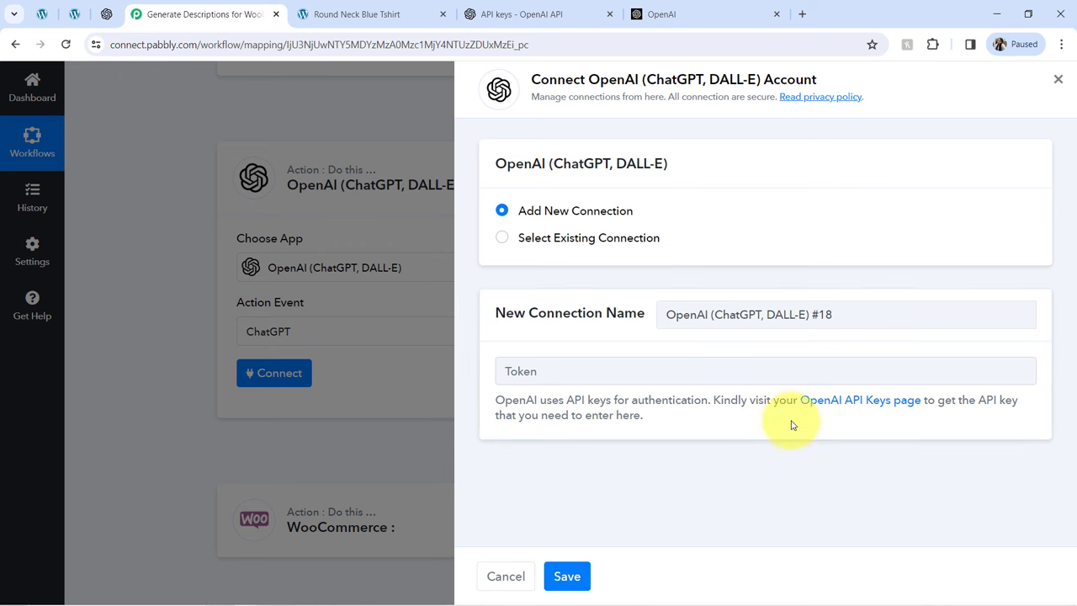
{"action": "left_click", "coordinate": [538, 13]}
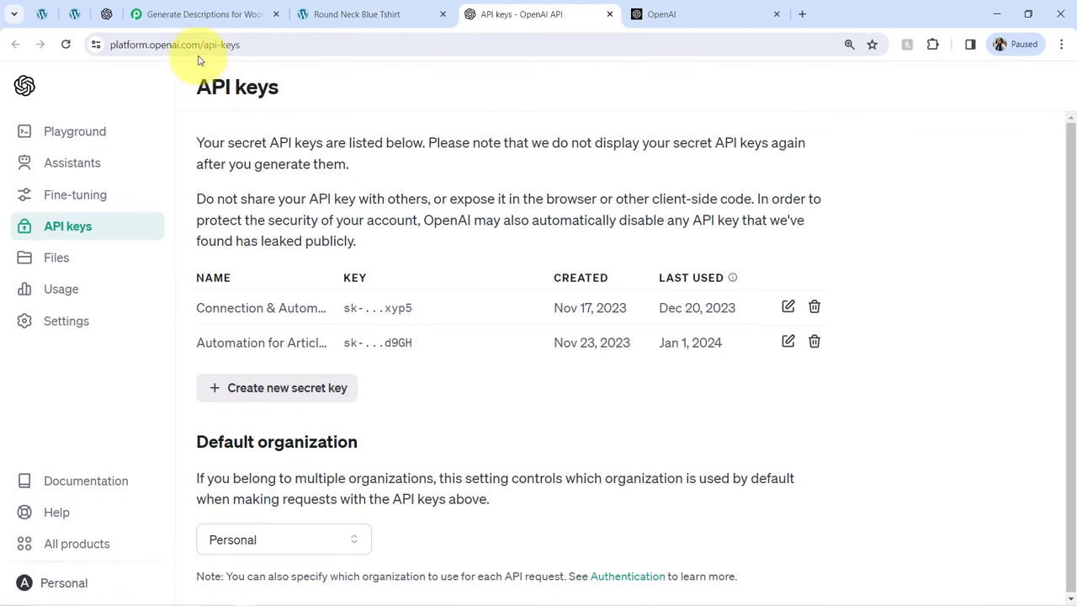
{"action": "left_click_drag", "start_coordinate": [200, 44], "coordinate": [256, 51]}
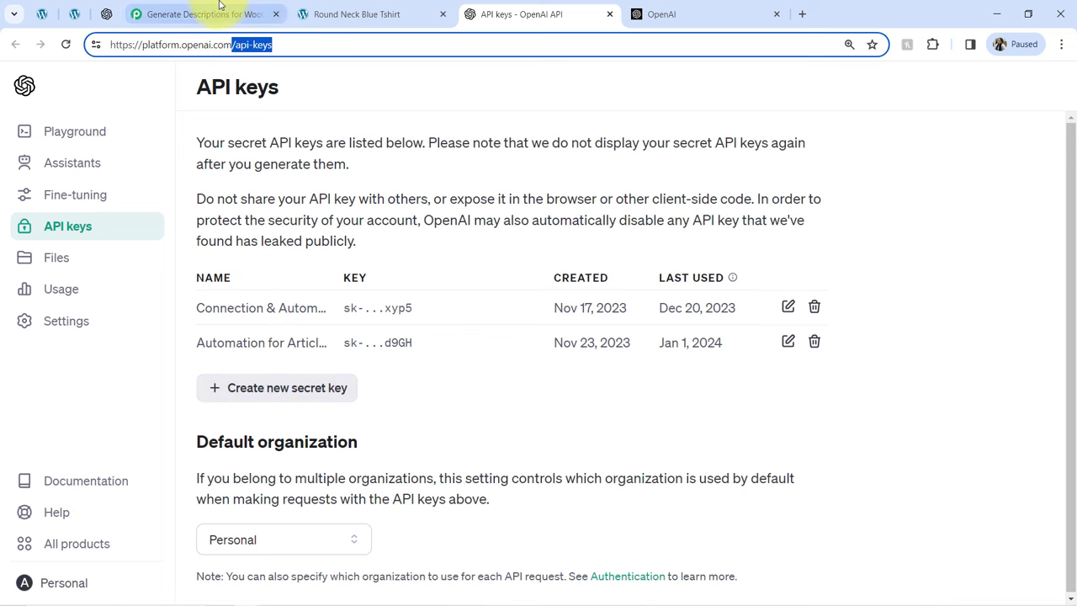
Step: Return to Pabbly Connect and connect the ChatGPT action using the existing OpenAI (ChatGPT, DALL-E) #17 connection
{"action": "left_click", "coordinate": [252, 14]}
{"action": "left_click", "coordinate": [536, 242]}
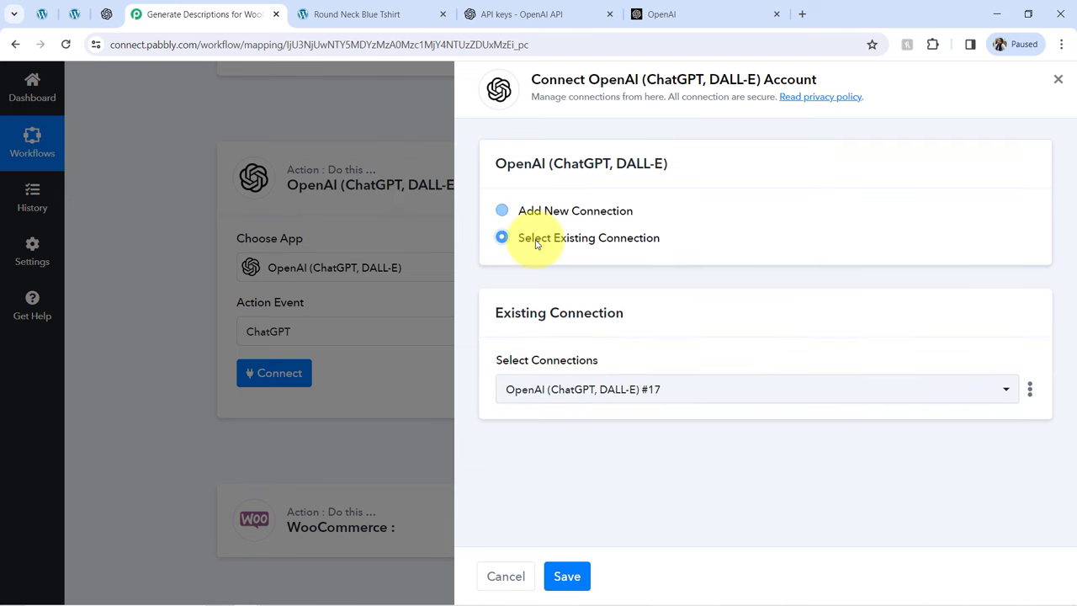
{"action": "left_click", "coordinate": [569, 565]}
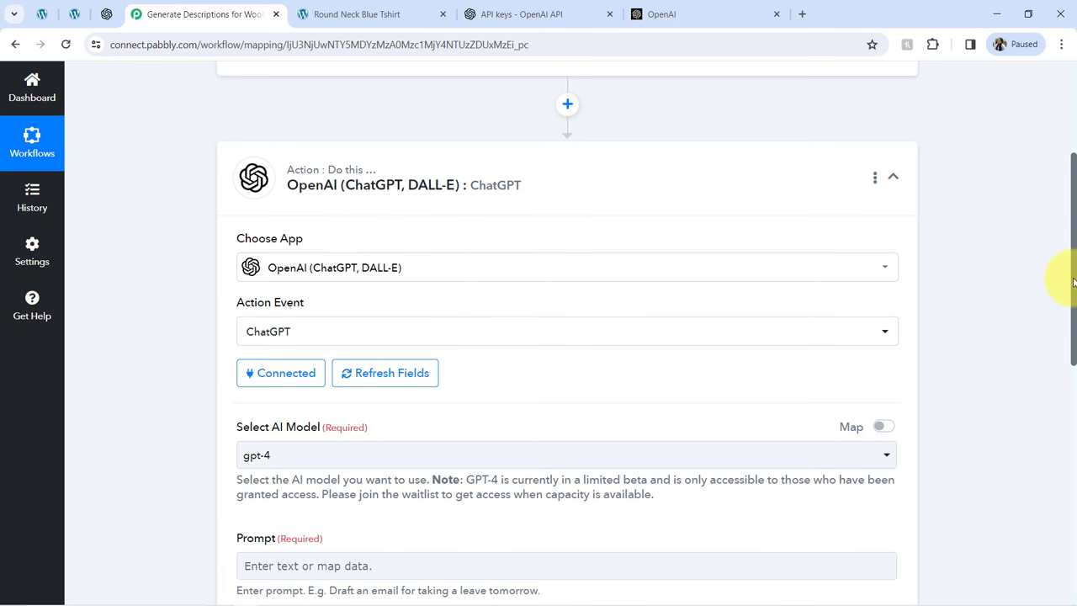
Step: Set the ChatGPT action's AI model to gpt-3.5-turbo-0301
{"action": "left_click_drag", "start_coordinate": [1073, 282], "coordinate": [1065, 346]}
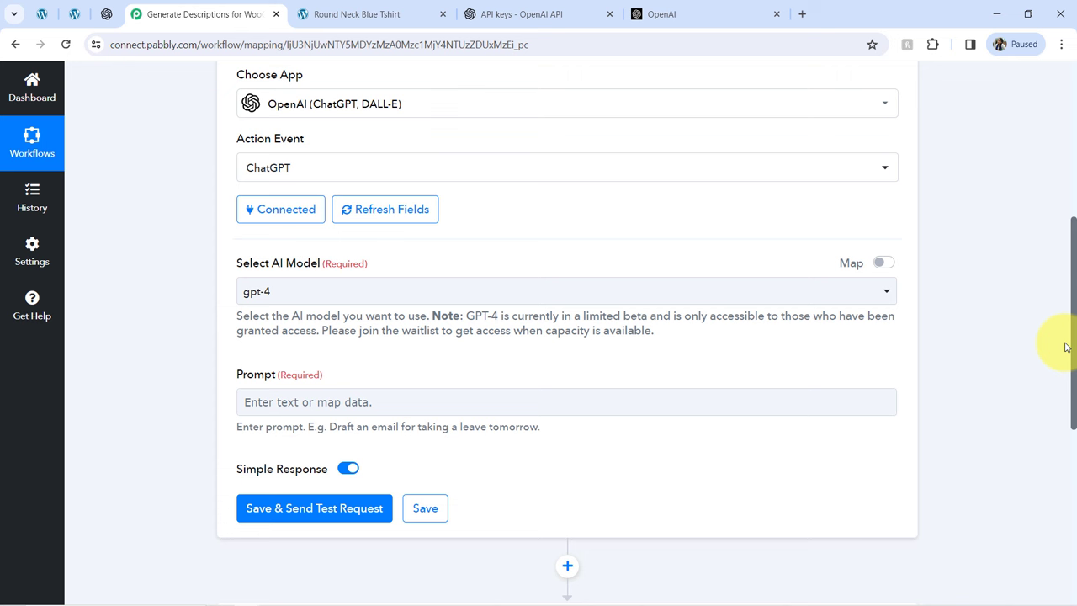
{"action": "left_click", "coordinate": [250, 291]}
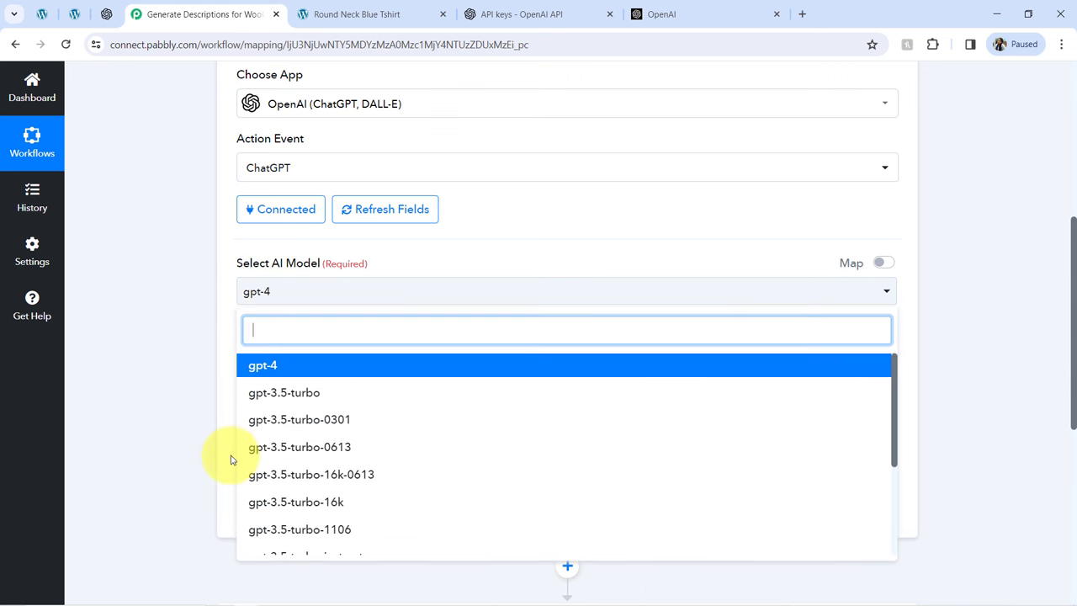
{"action": "left_click", "coordinate": [281, 364]}
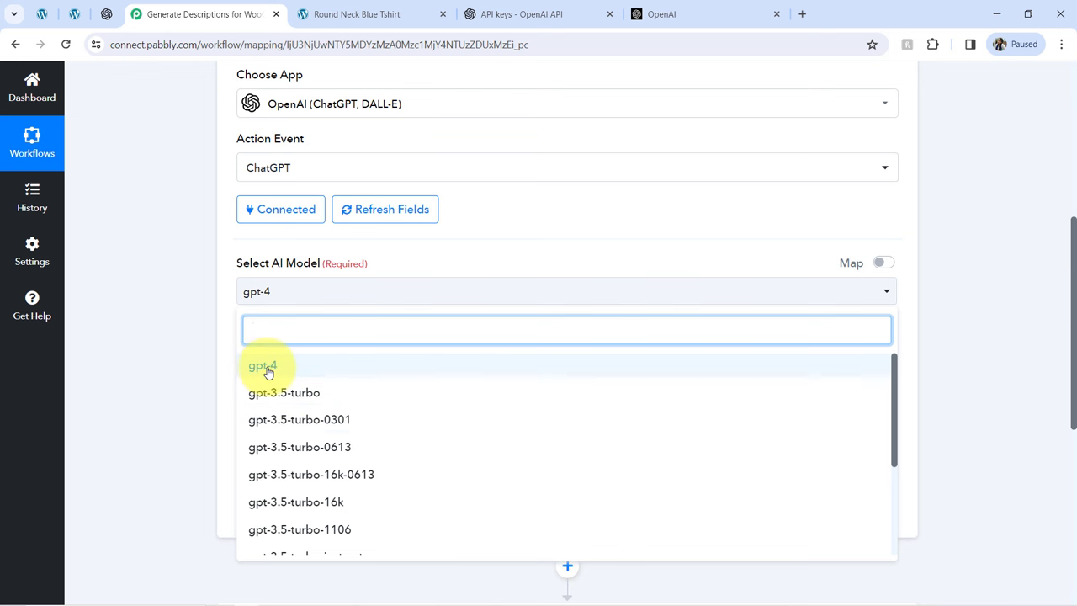
{"action": "left_click", "coordinate": [267, 419]}
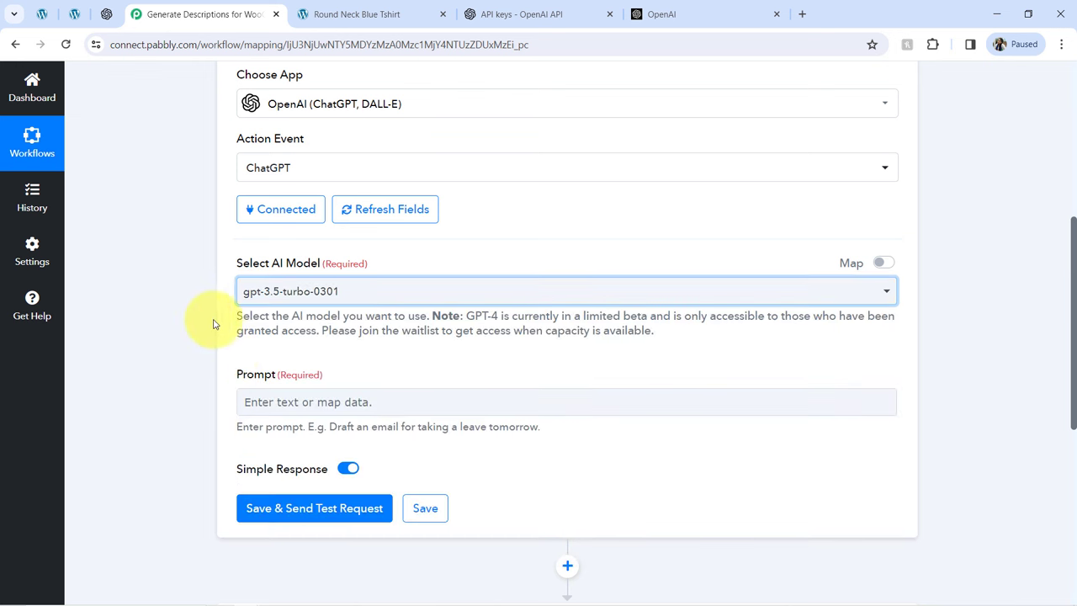
Step: Examine the required Prompt field and its example hint in the ChatGPT action
{"action": "left_click_drag", "start_coordinate": [237, 374], "coordinate": [314, 373]}
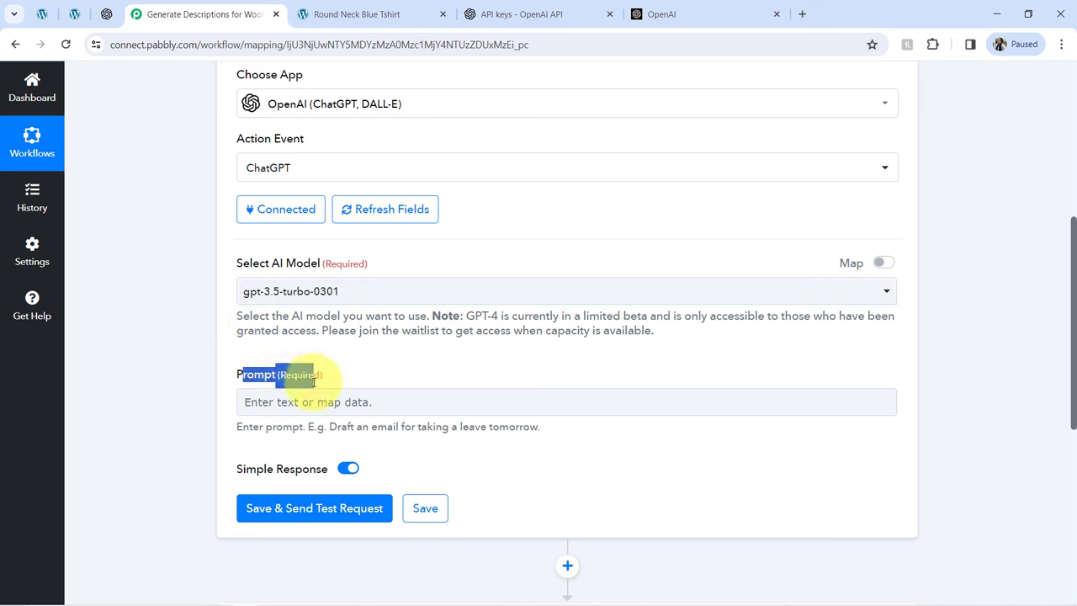
{"action": "left_click_drag", "start_coordinate": [266, 427], "coordinate": [500, 423]}
{"action": "left_click", "coordinate": [498, 426]}
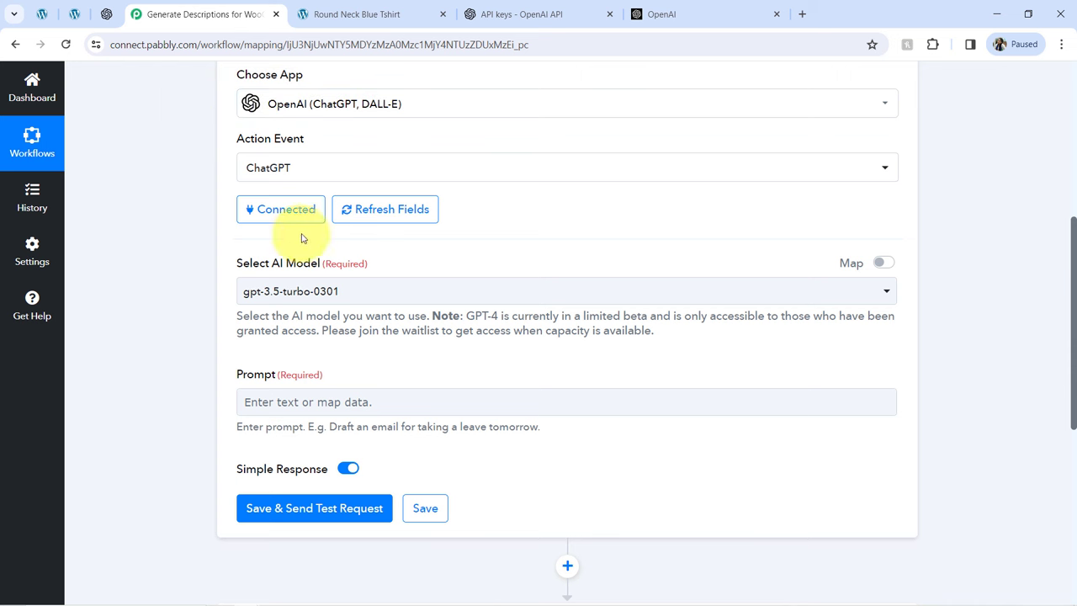
Step: Start the prompt with "Write a 2 paragrapgh 100 words product description for a product with following details -" and a "Product Name -" line
{"action": "left_click", "coordinate": [264, 402]}
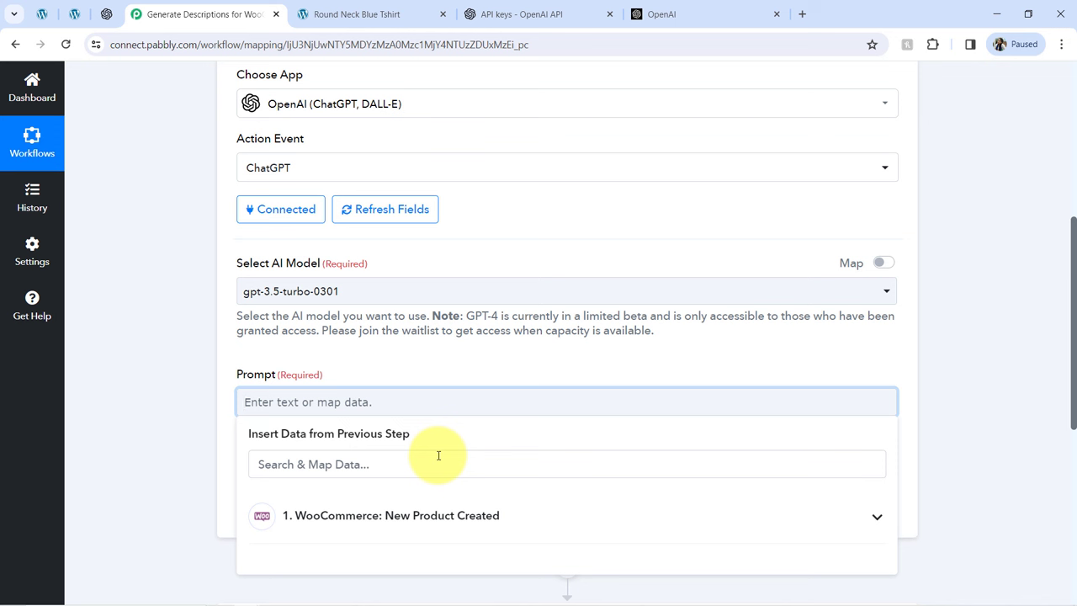
{"action": "type", "text": "Wri"}
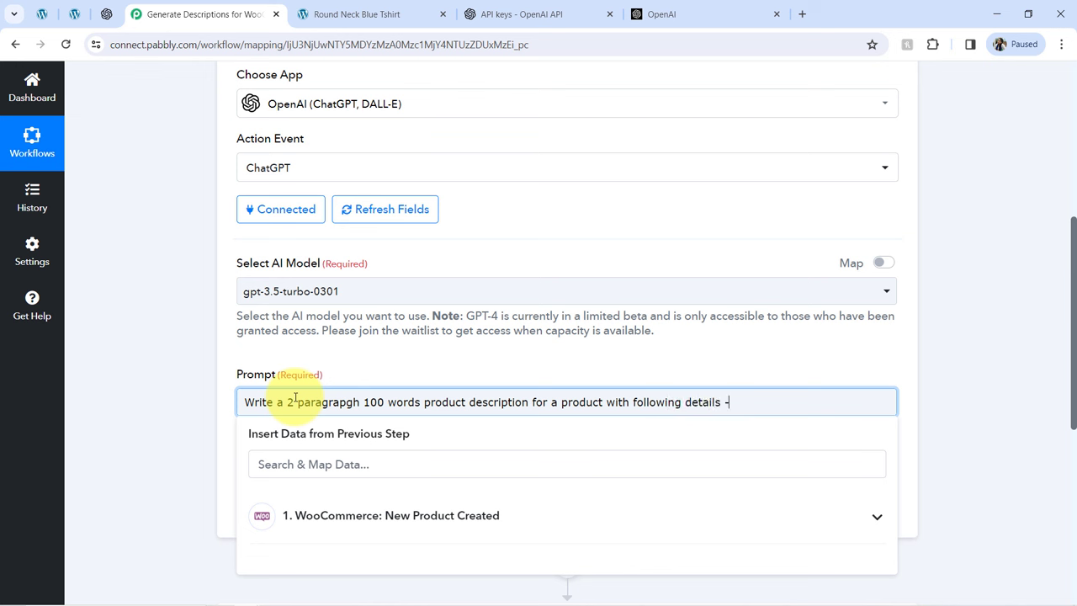
{"action": "key", "text": "Return"}
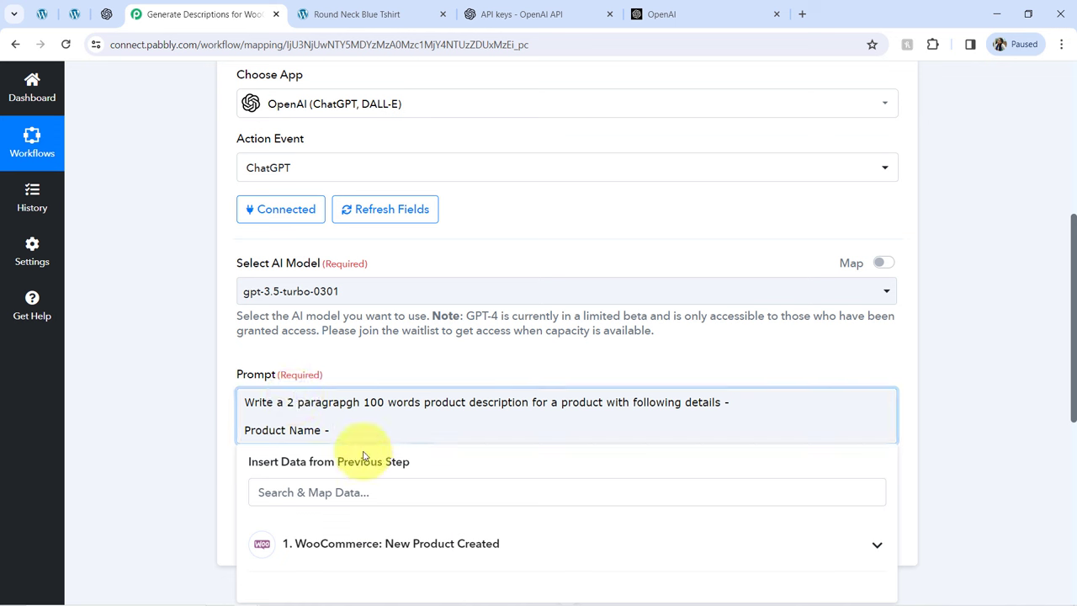
Step: Examine the product's Name field in the response received by the WooCommerce New Product Created trigger
{"action": "left_click_drag", "start_coordinate": [1074, 303], "coordinate": [1069, 204]}
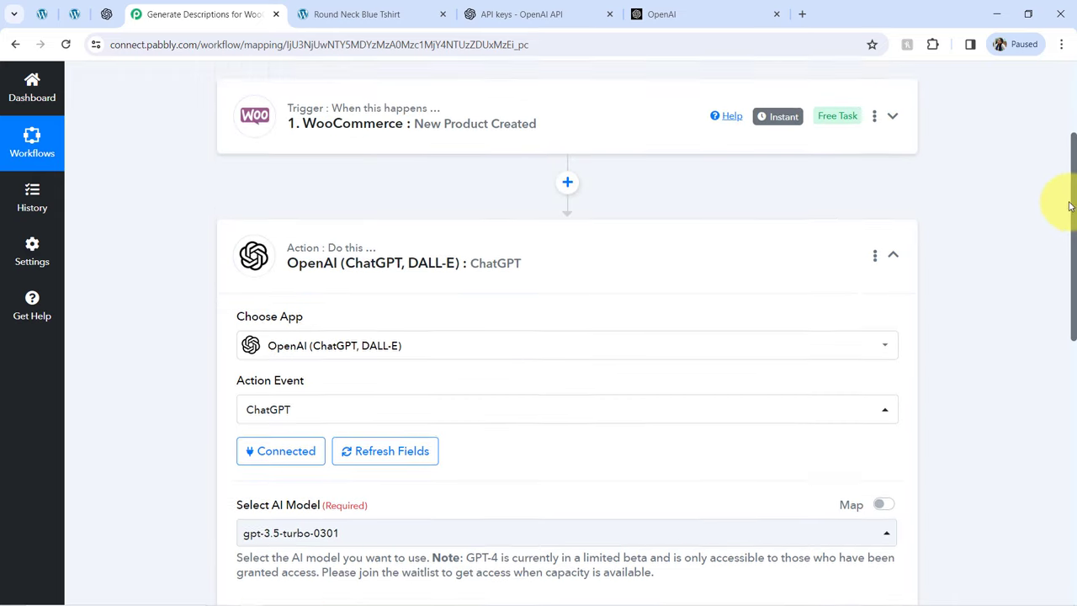
{"action": "left_click", "coordinate": [384, 147]}
{"action": "scroll", "coordinate": [594, 252], "scroll_direction": "up", "scroll_amount": 3}
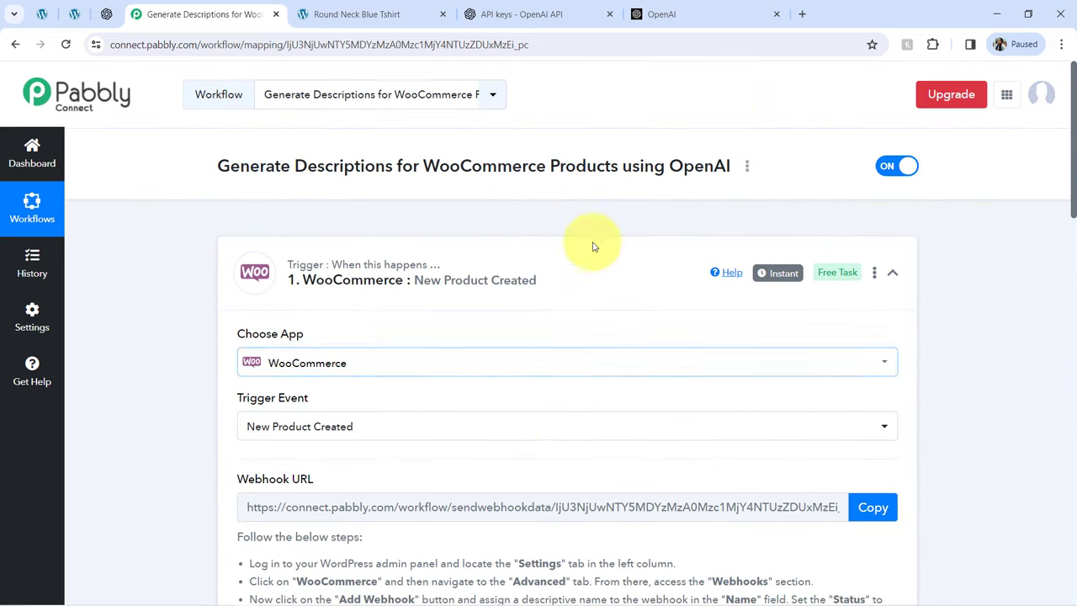
{"action": "left_click_drag", "start_coordinate": [1075, 147], "coordinate": [1041, 372]}
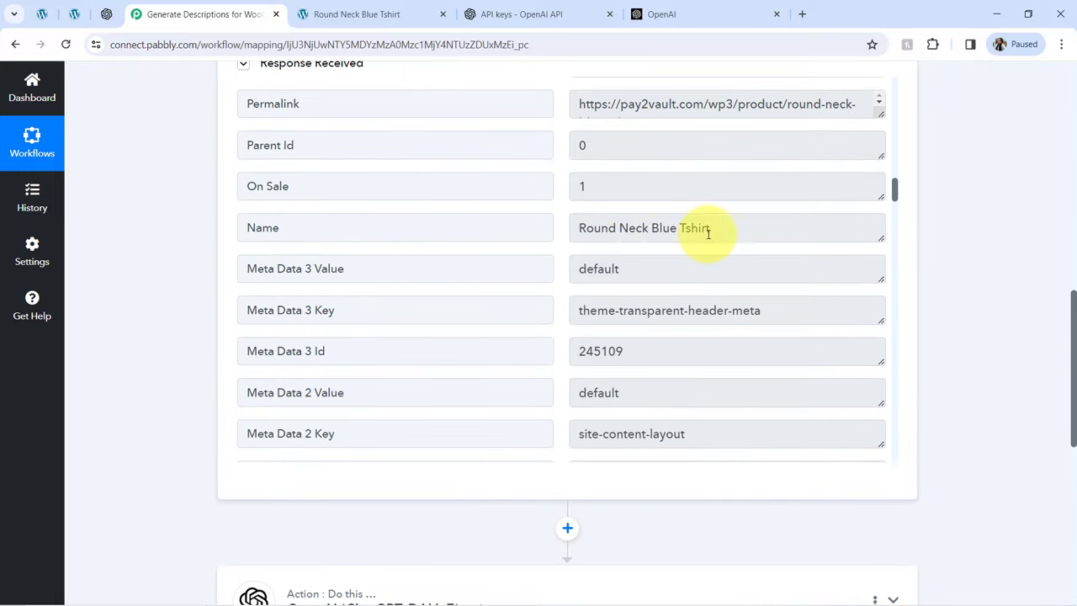
{"action": "left_click_drag", "start_coordinate": [712, 228], "coordinate": [578, 231]}
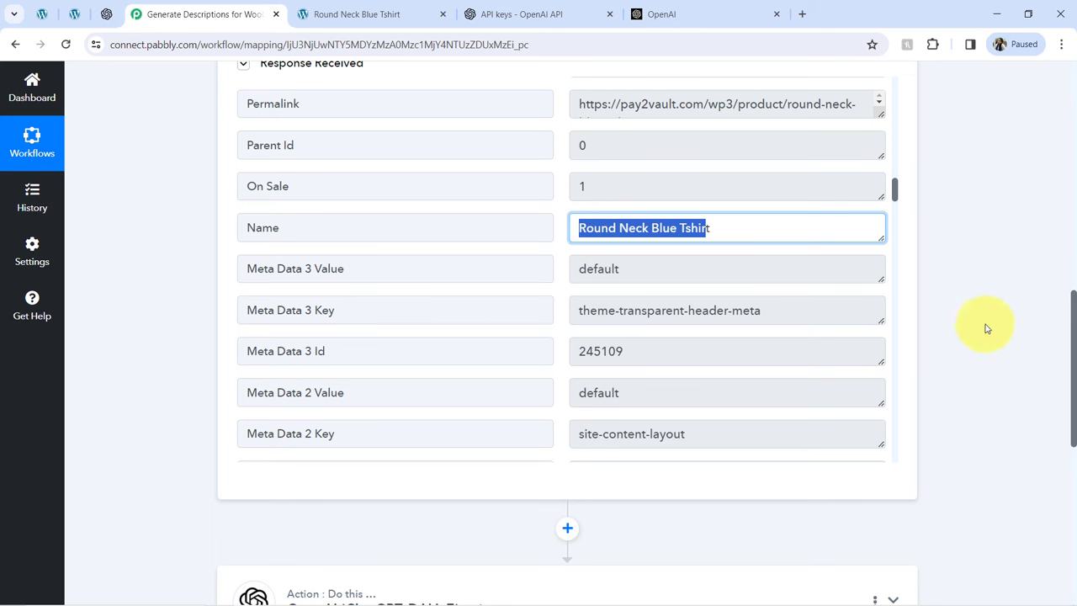
{"action": "left_click_drag", "start_coordinate": [1074, 318], "coordinate": [1046, 461]}
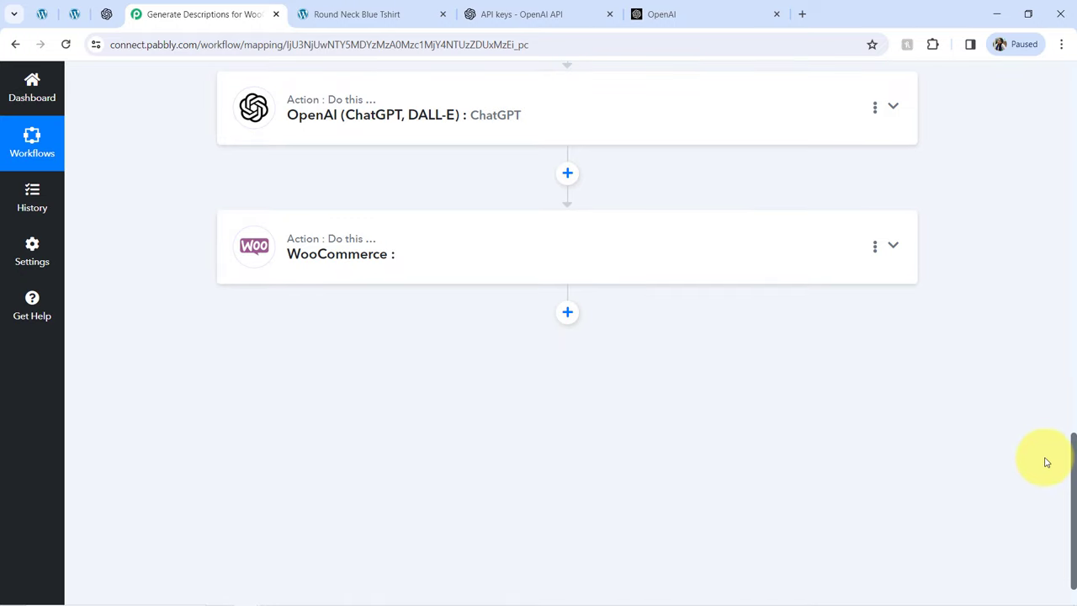
Step: Map the trigger's Name field, Round Neck Blue Tshirt, onto the "Product Name -" line of the ChatGPT prompt
{"action": "left_click", "coordinate": [360, 120]}
{"action": "scroll", "coordinate": [257, 337], "scroll_direction": "down", "scroll_amount": 5}
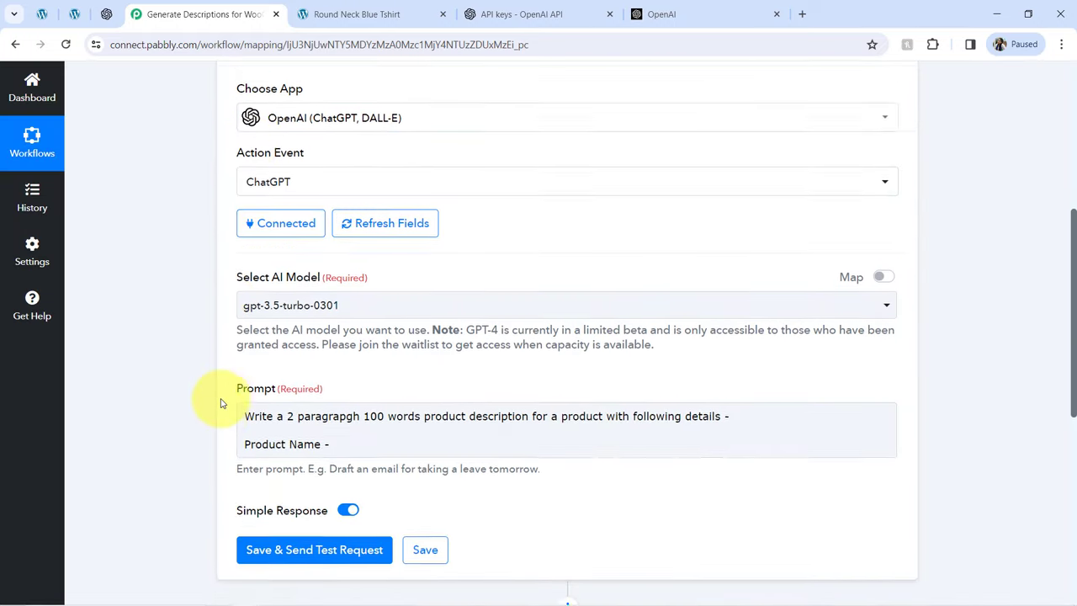
{"action": "left_click", "coordinate": [347, 164]}
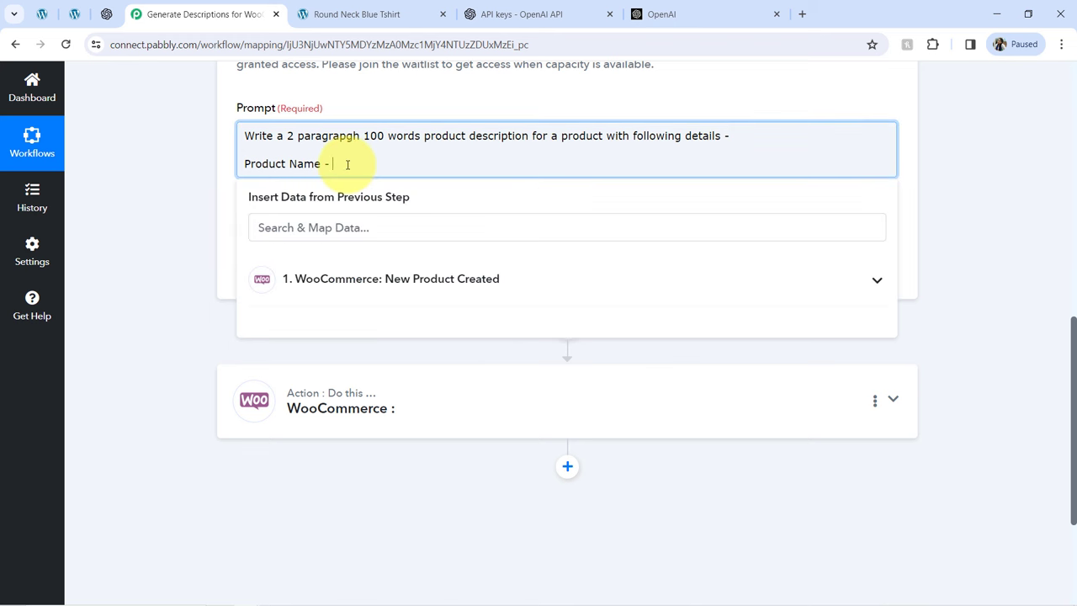
{"action": "left_click", "coordinate": [384, 278]}
{"action": "left_click", "coordinate": [301, 227]}
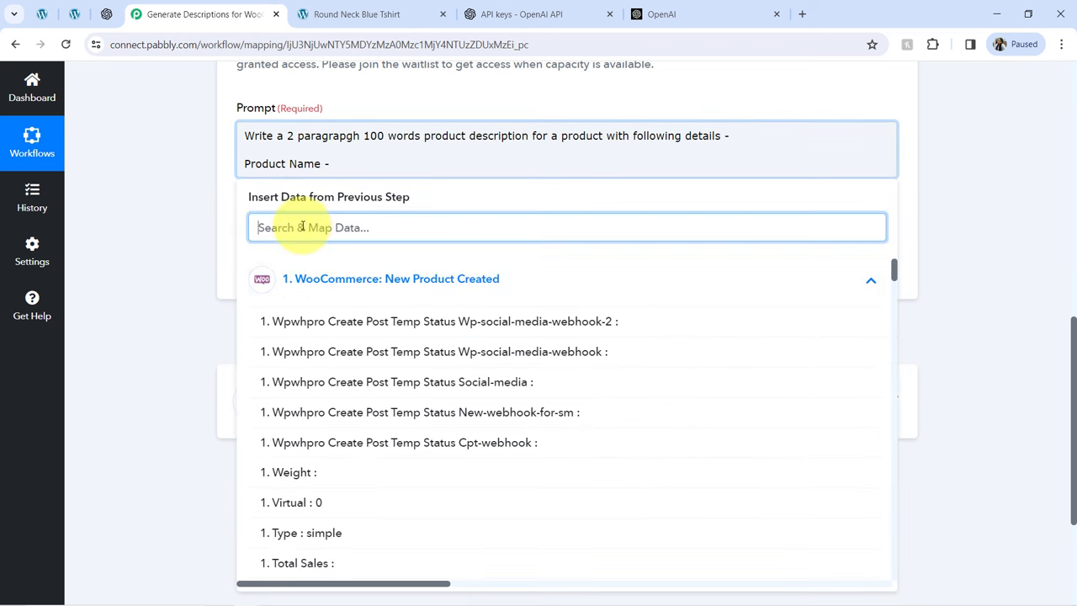
{"action": "type", "text": "blo"}
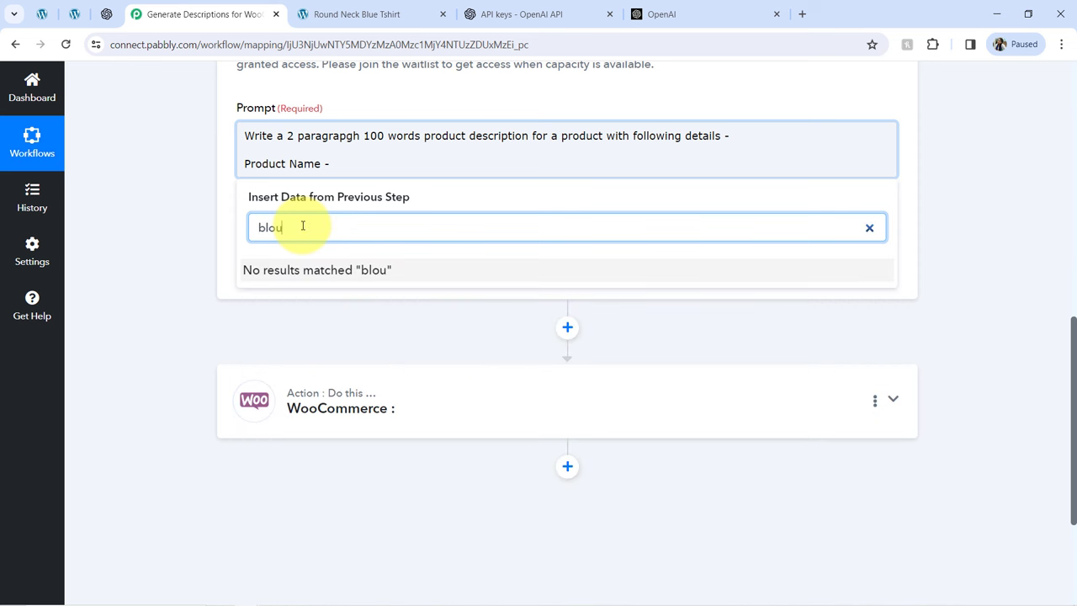
{"action": "type", "text": "u"}
{"action": "key", "text": "BackSpace"}
{"action": "key", "text": "BackSpace"}
{"action": "key", "text": "BackSpace"}
{"action": "key", "text": "BackSpace"}
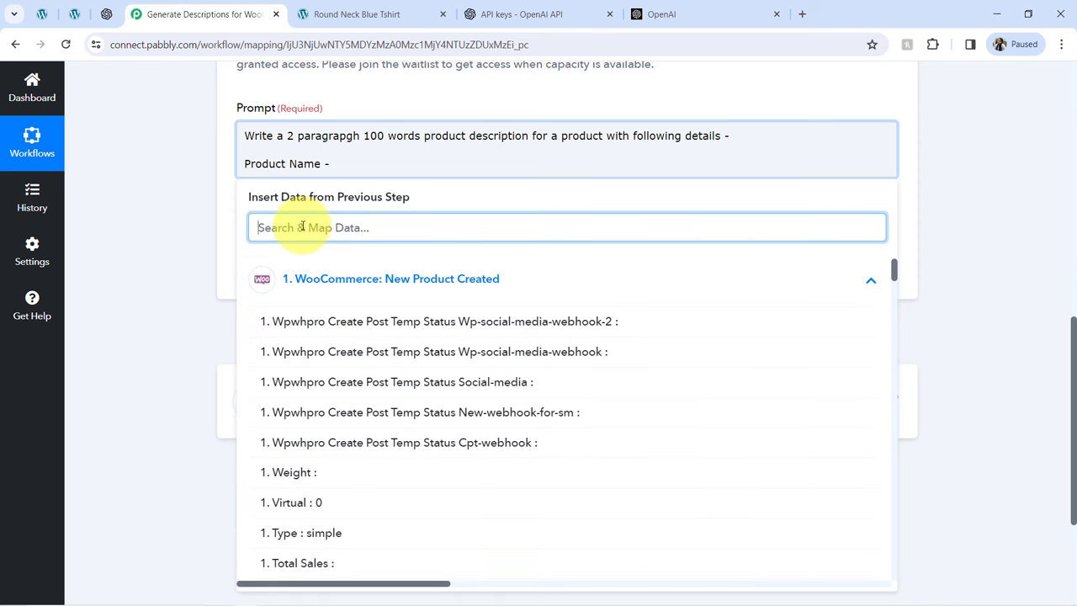
{"action": "type", "text": "ro"}
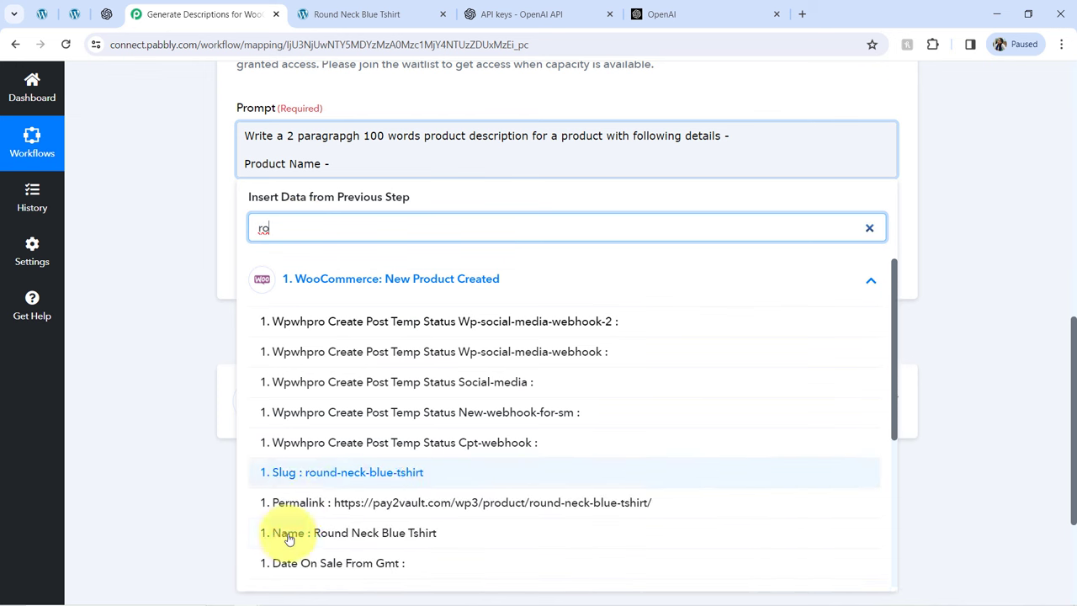
{"action": "left_click", "coordinate": [314, 532]}
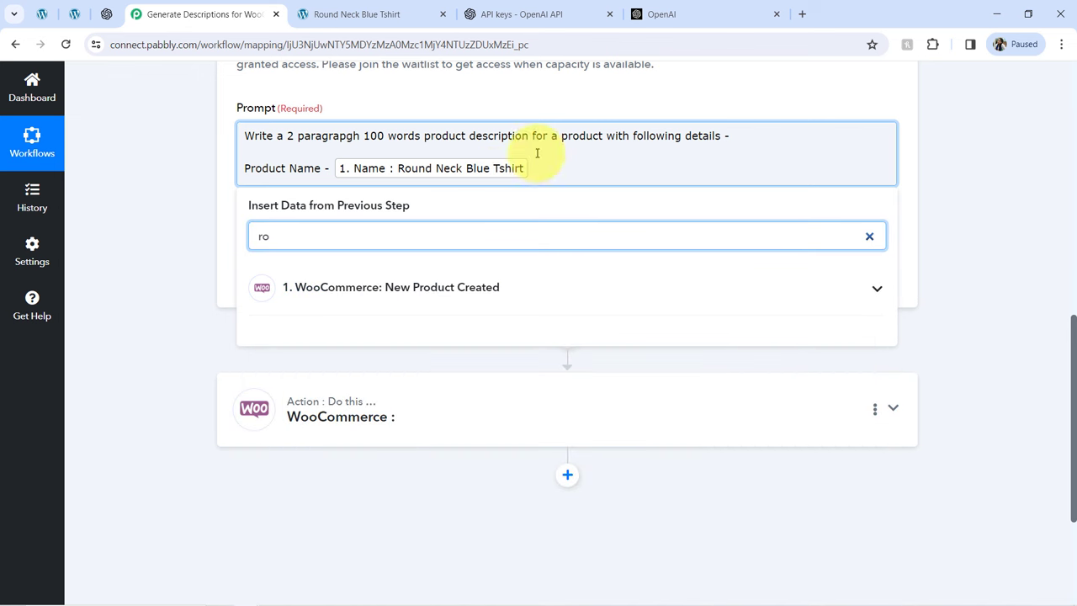
{"action": "left_click", "coordinate": [869, 240]}
{"action": "left_click", "coordinate": [64, 271]}
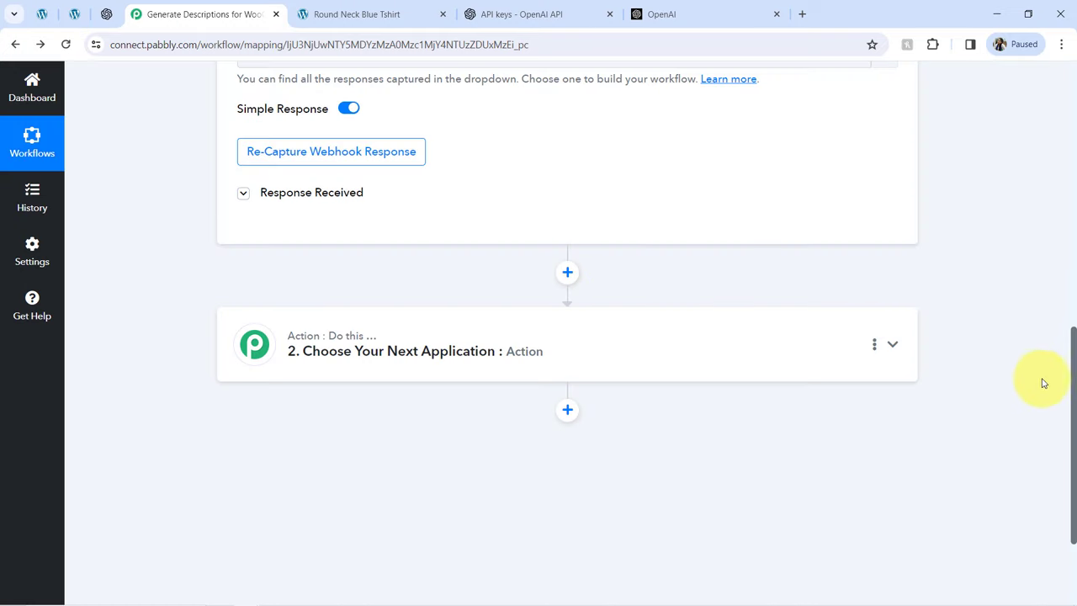
Step: Set up the workflow's second step with OpenAI (ChatGPT, DALL-E) as the app and ChatGPT as the action event
{"action": "scroll", "coordinate": [1071, 404], "scroll_direction": "down", "scroll_amount": 3}
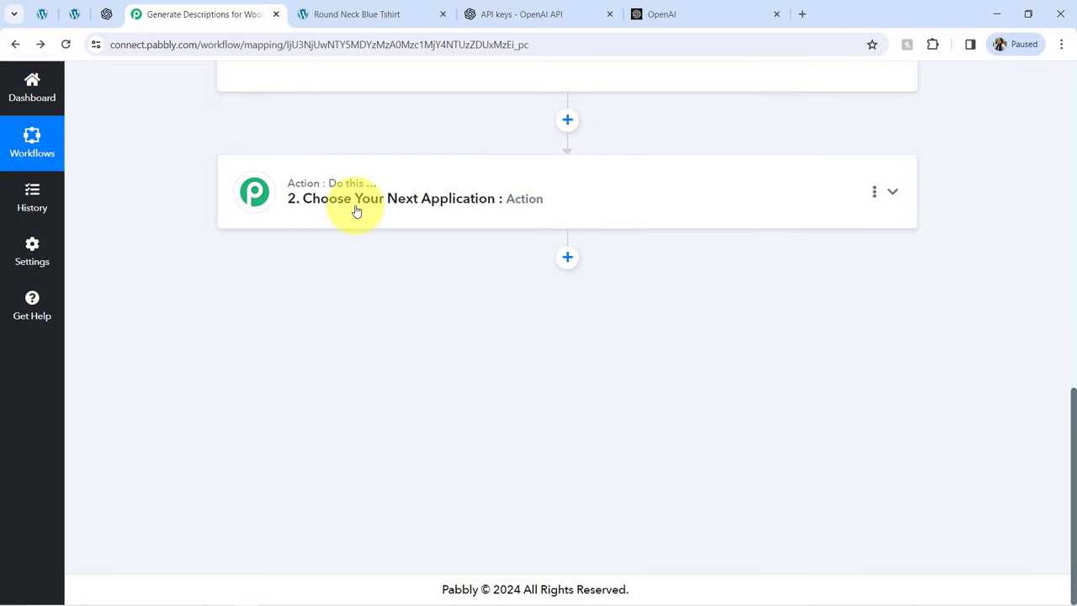
{"action": "left_click", "coordinate": [356, 211]}
{"action": "left_click", "coordinate": [255, 330]}
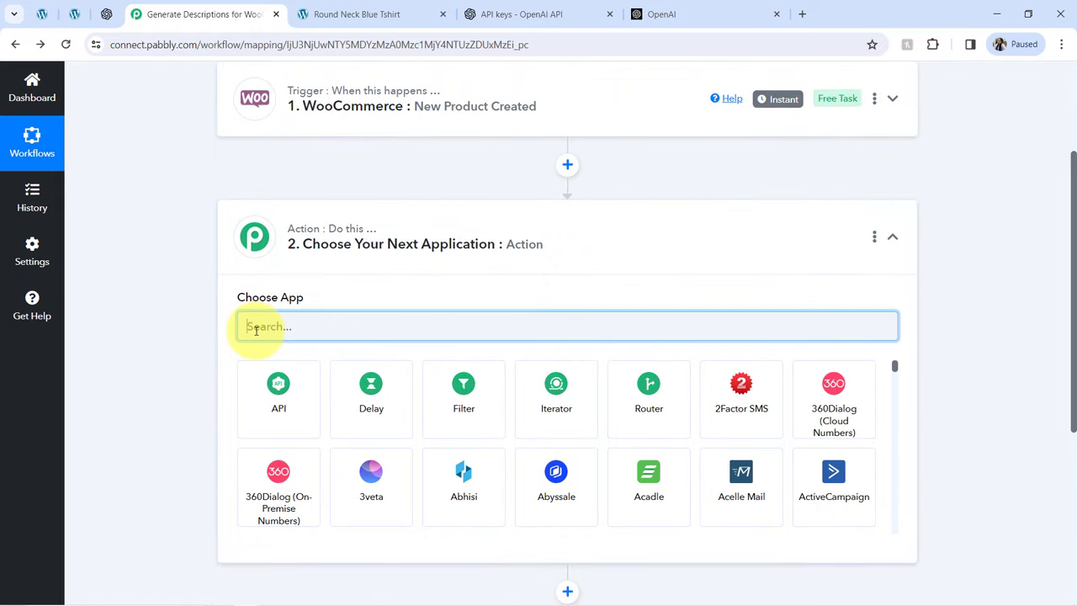
{"action": "type", "text": "open"}
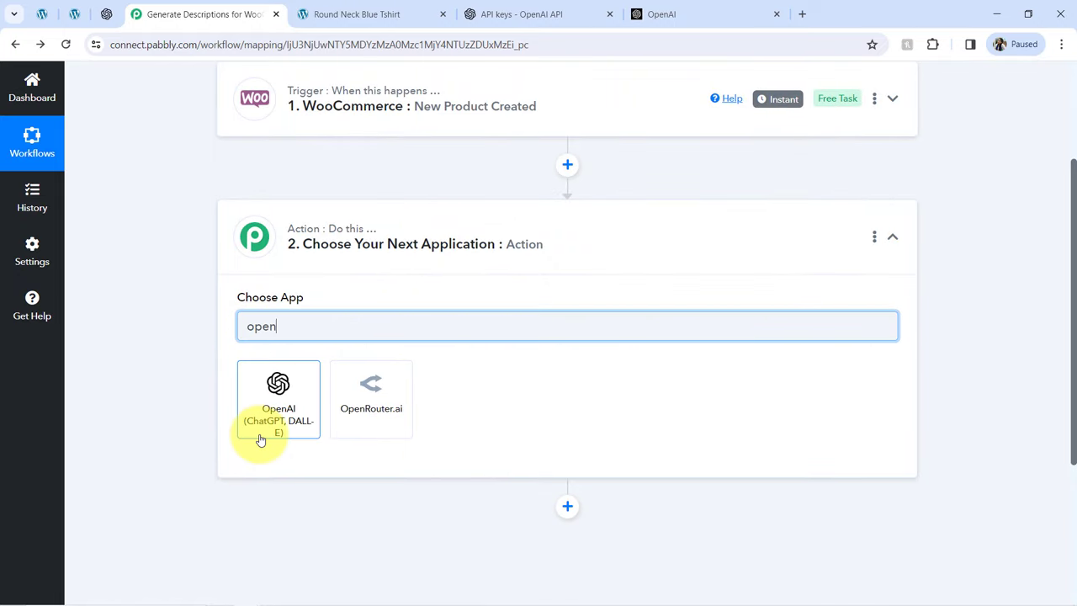
{"action": "left_click", "coordinate": [262, 425]}
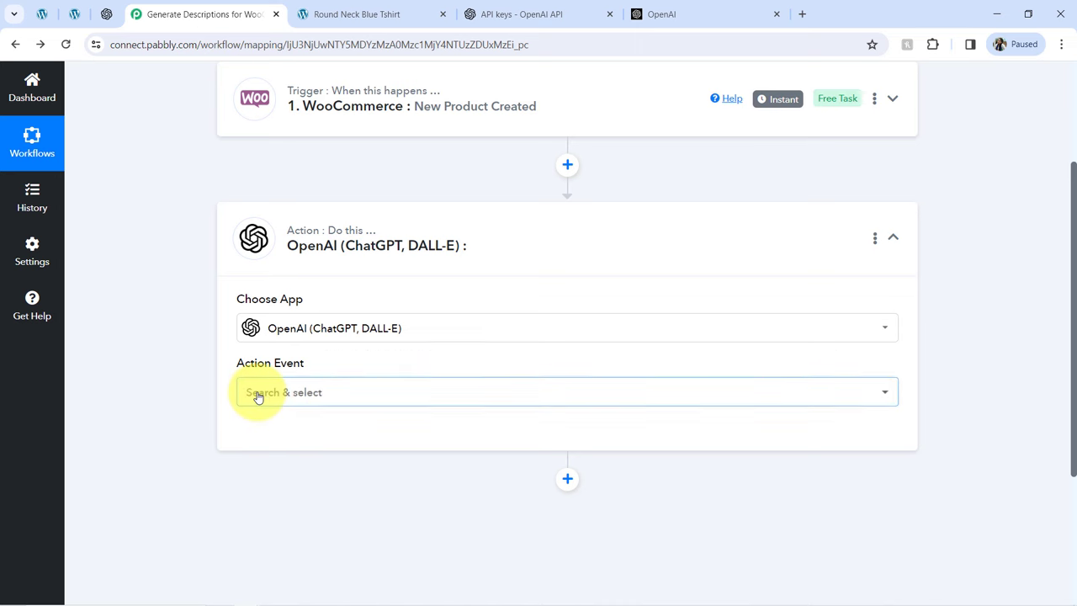
{"action": "left_click", "coordinate": [255, 394]}
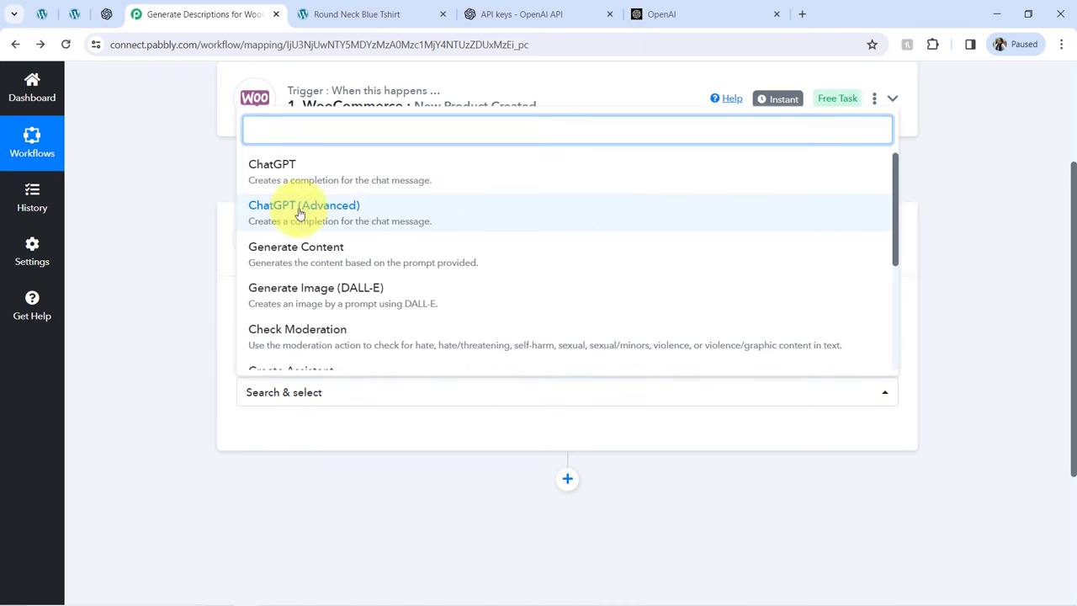
{"action": "left_click", "coordinate": [353, 173]}
Step: Connect the ChatGPT action to OpenAI and set its AI model to gpt-3.5-turbo-0301
{"action": "left_click", "coordinate": [280, 435]}
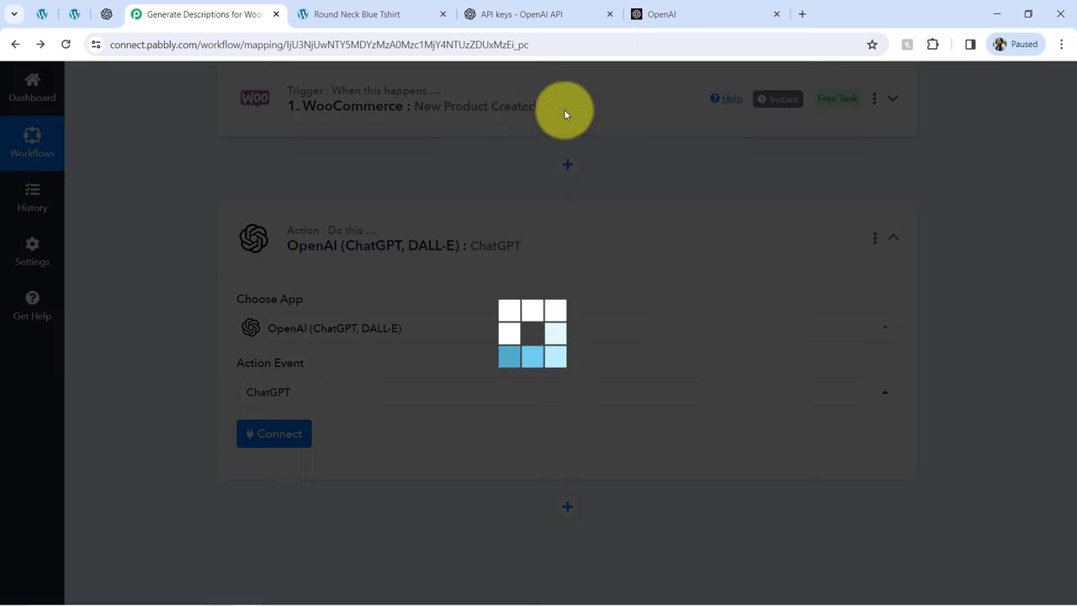
{"action": "left_click", "coordinate": [566, 577]}
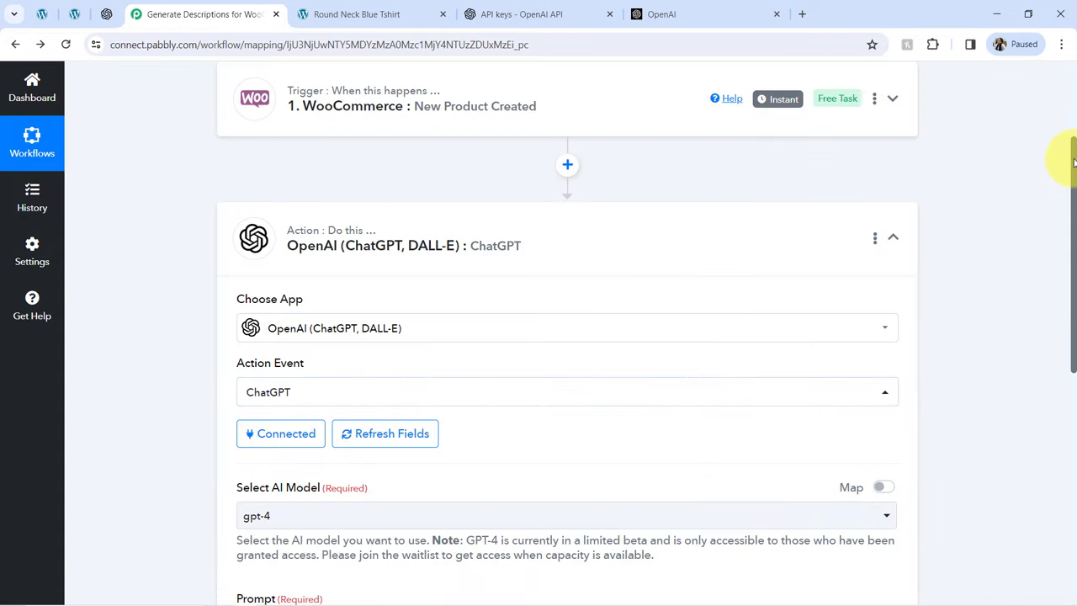
{"action": "left_click_drag", "start_coordinate": [1073, 162], "coordinate": [1071, 265]}
{"action": "left_click", "coordinate": [287, 294]}
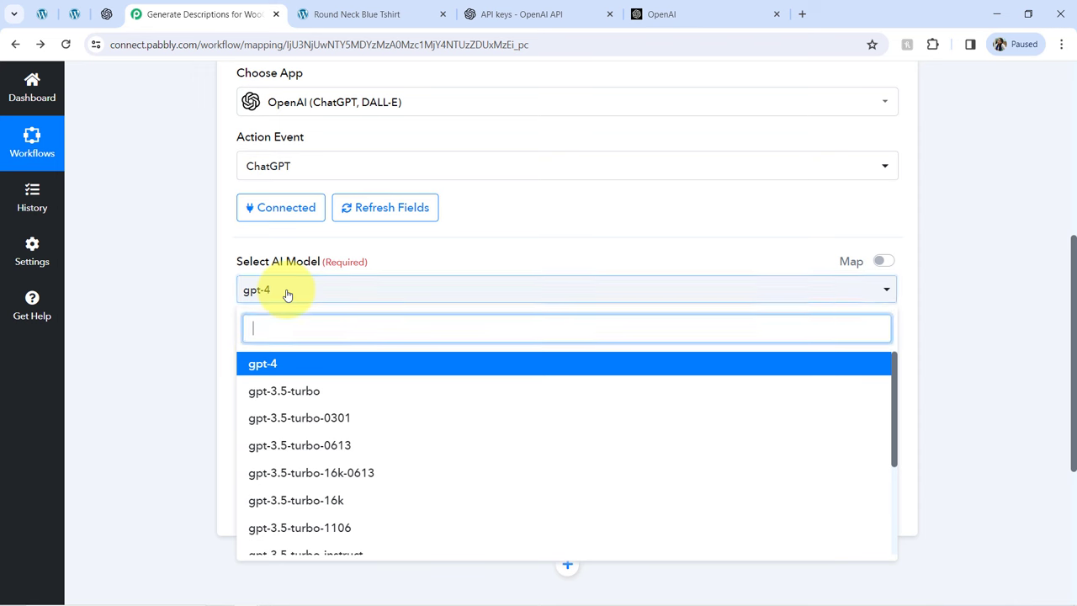
{"action": "left_click", "coordinate": [259, 414]}
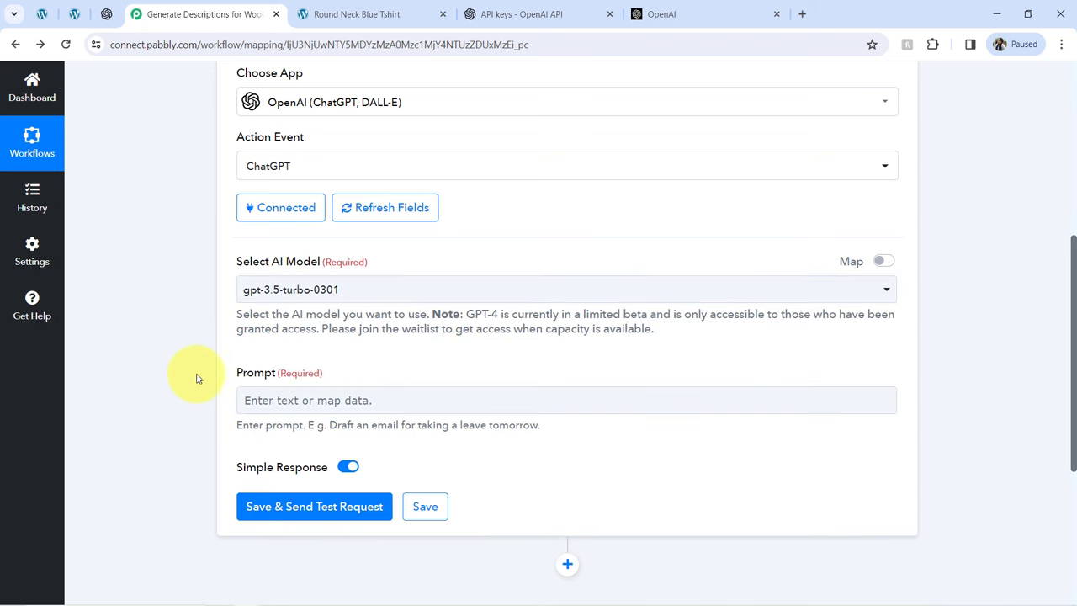
Step: Enter the prompt "Write a 2 paragraph 100 words product description with follwing product details -", with "Product Name -" mapped to Name and a "Product Price -" line
{"action": "left_click", "coordinate": [263, 402]}
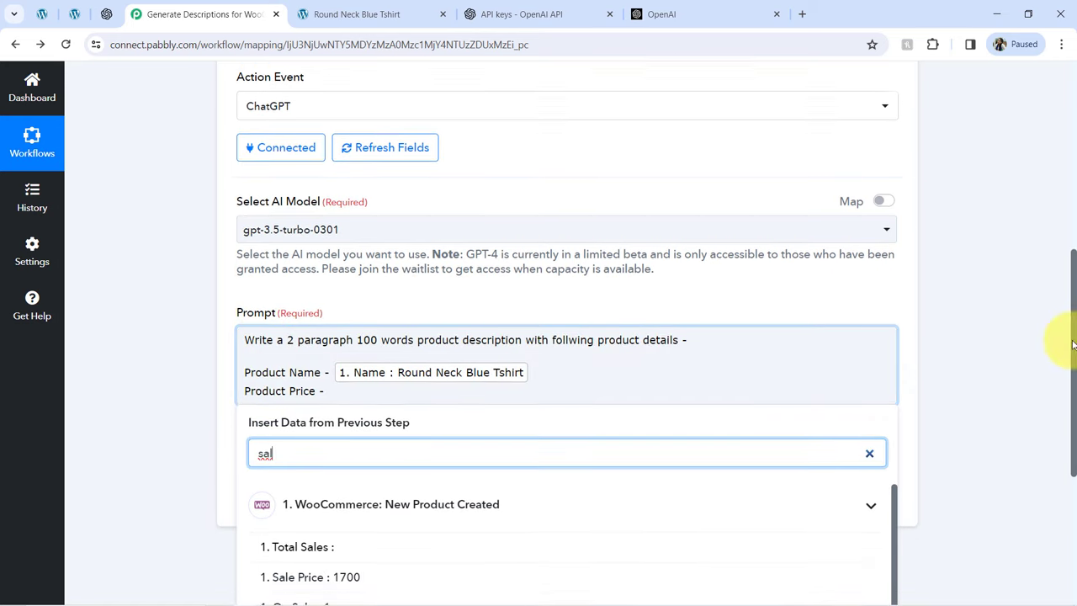
{"action": "left_click_drag", "start_coordinate": [1065, 349], "coordinate": [1067, 379]}
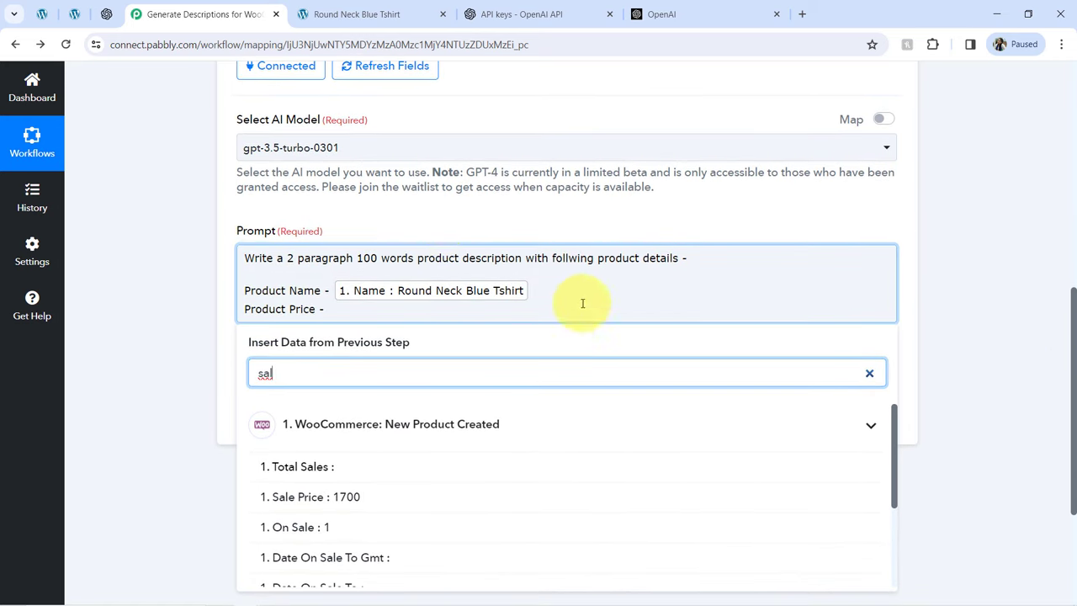
Step: Try to insert the trigger's Sale Price field into the prompt, and remove the misplaced field
{"action": "left_click_drag", "start_coordinate": [266, 258], "coordinate": [428, 258]}
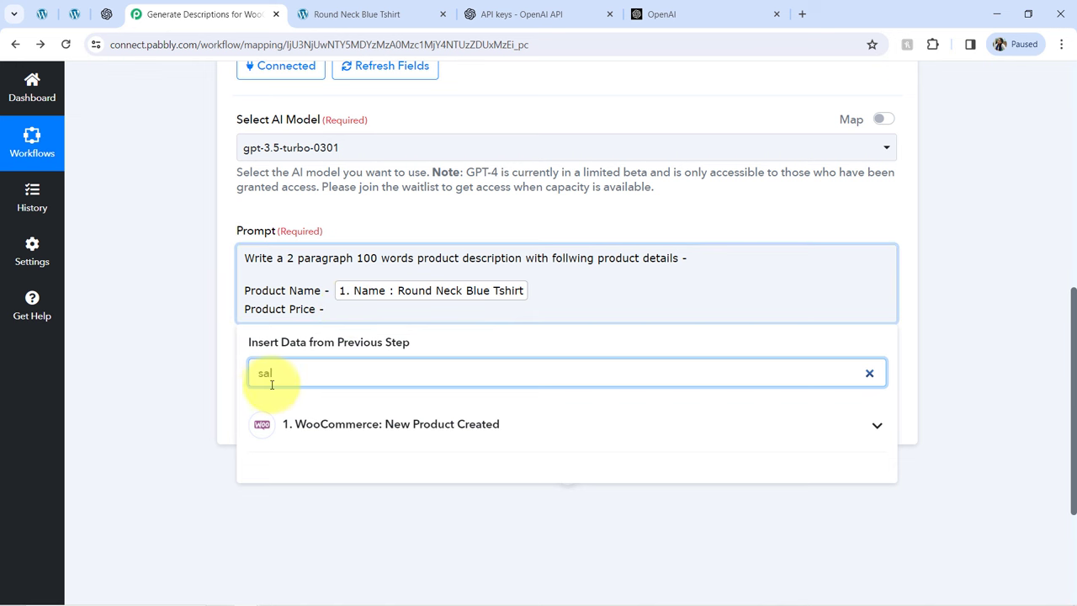
{"action": "type", "text": "e"}
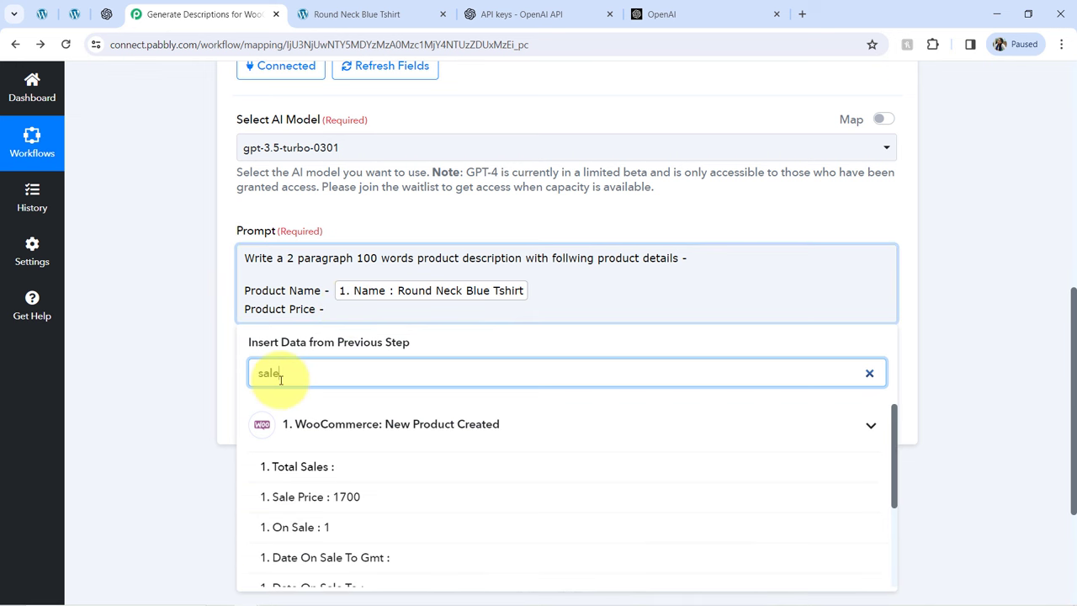
{"action": "left_click", "coordinate": [312, 496]}
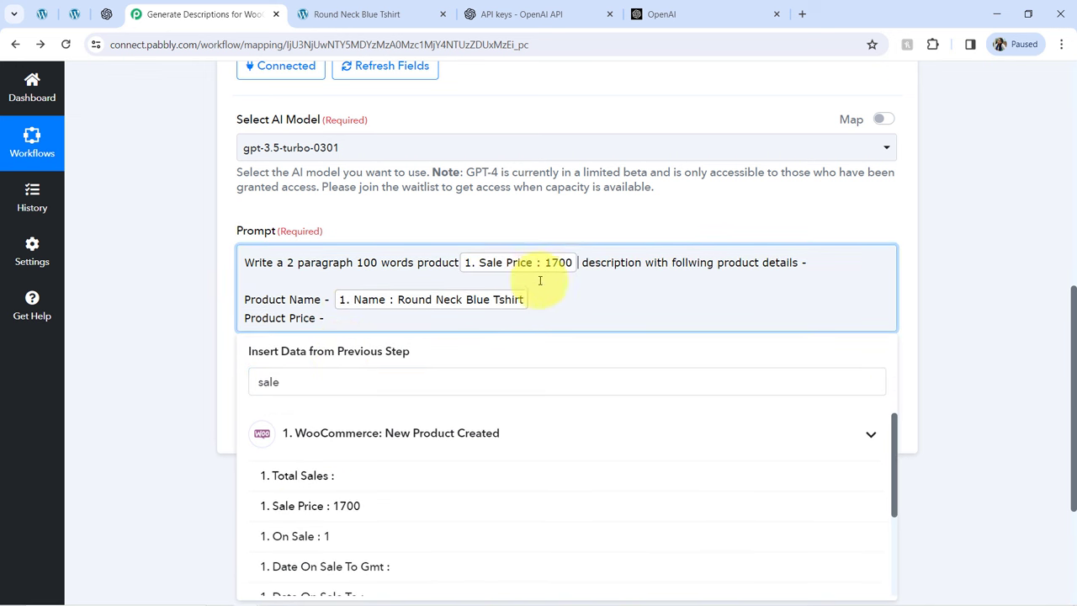
{"action": "left_click", "coordinate": [571, 265]}
{"action": "key", "text": "BackSpace"}
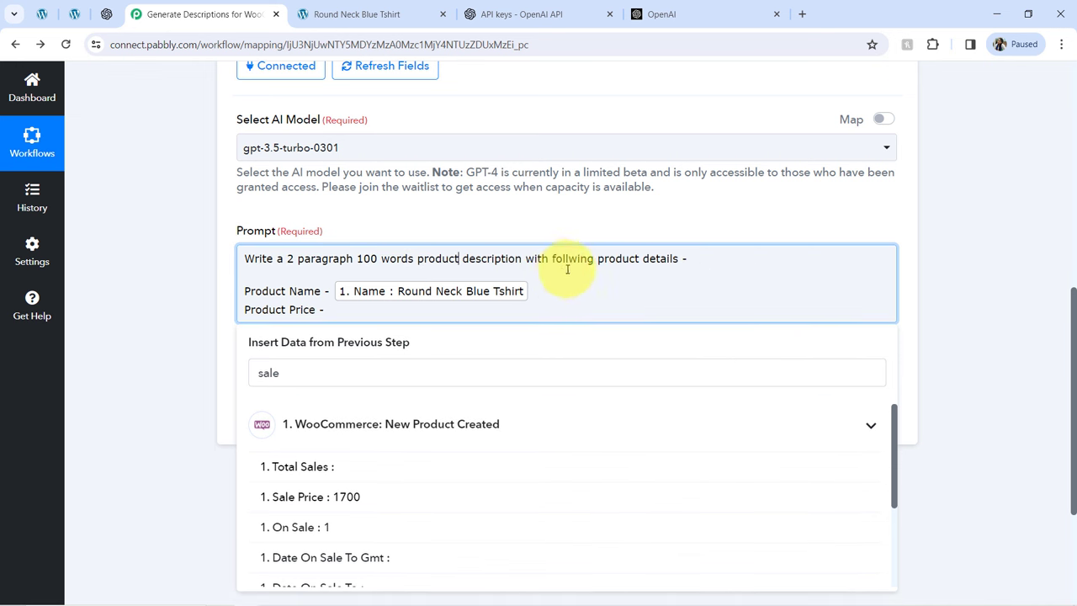
Step: Map the trigger's Sale Price field to the prompt's "Product Price -" line and start a new line below it
{"action": "left_click", "coordinate": [335, 310]}
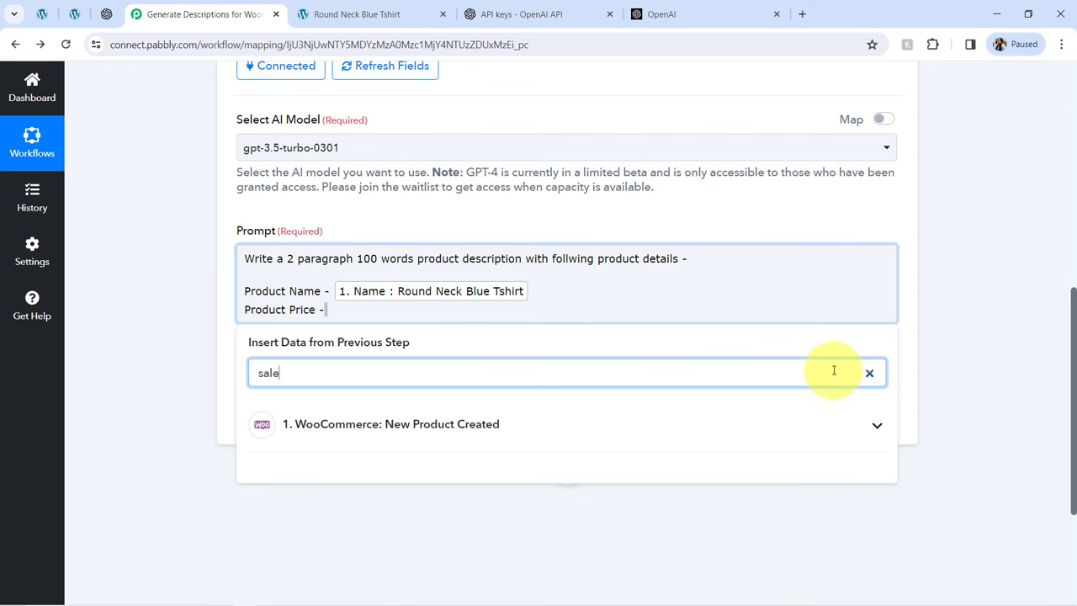
{"action": "key", "text": "BackSpace"}
{"action": "key", "text": "BackSpace"}
{"action": "key", "text": "BackSpace"}
{"action": "left_click", "coordinate": [867, 372]}
{"action": "left_click", "coordinate": [329, 309]}
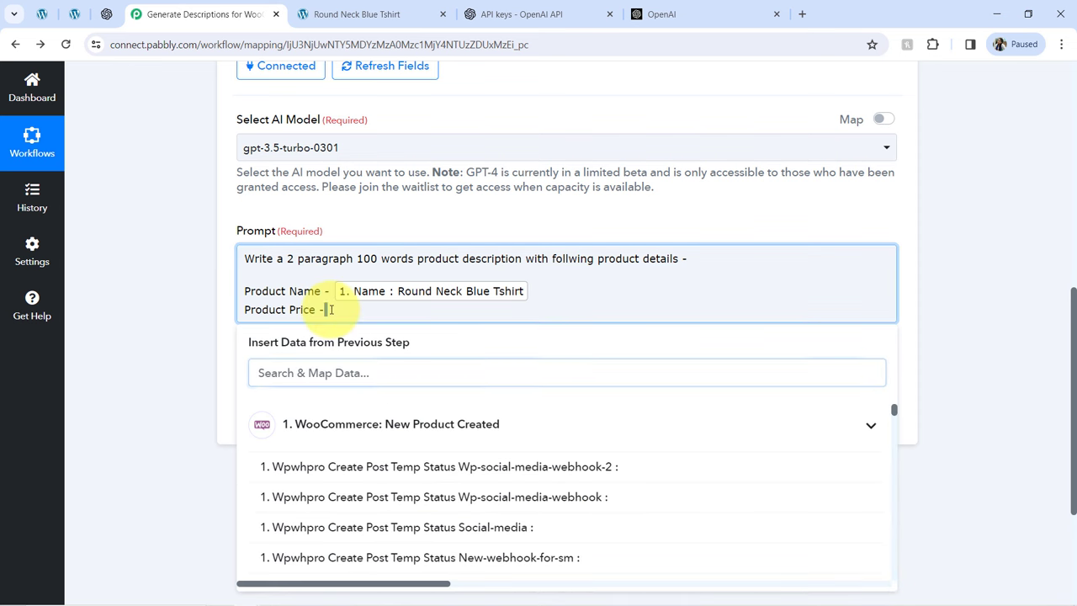
{"action": "left_click", "coordinate": [253, 342]}
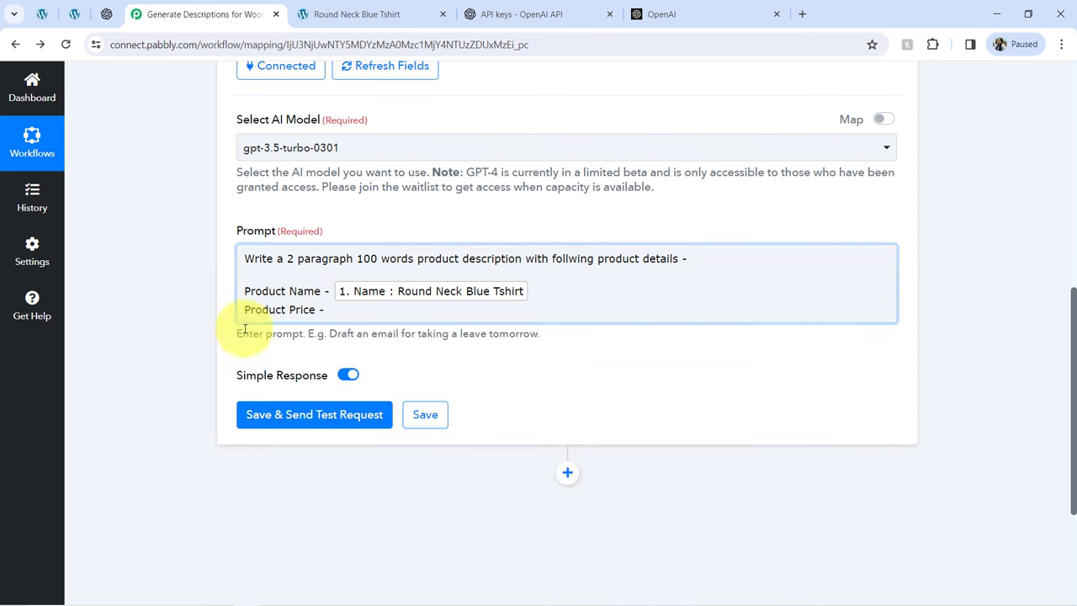
{"action": "left_click", "coordinate": [330, 309]}
{"action": "left_click", "coordinate": [288, 370]}
{"action": "type", "text": "sale"}
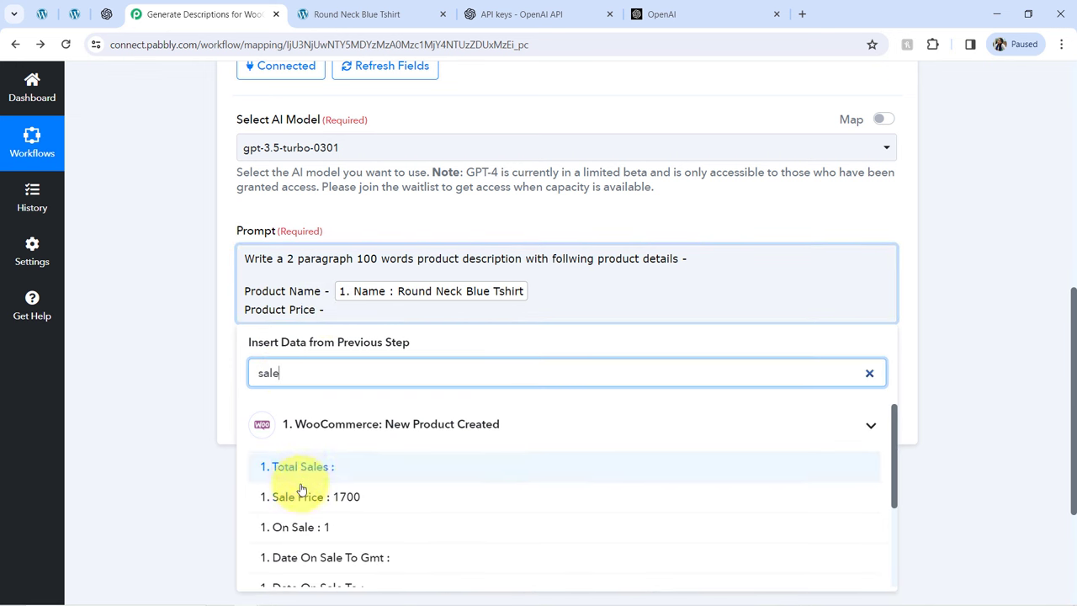
{"action": "left_click", "coordinate": [284, 496]}
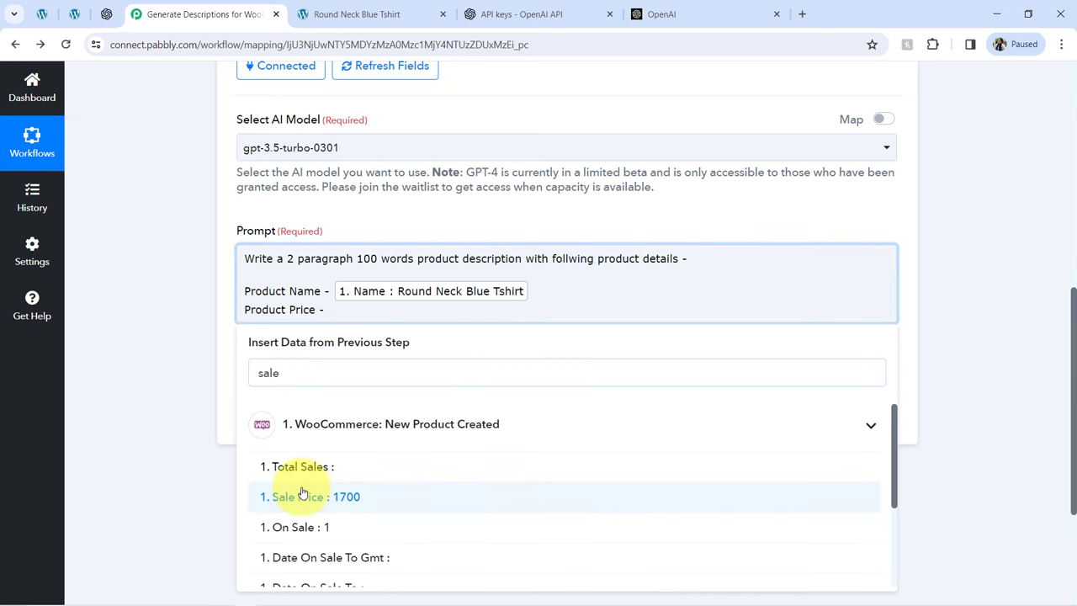
{"action": "key", "text": "Return"}
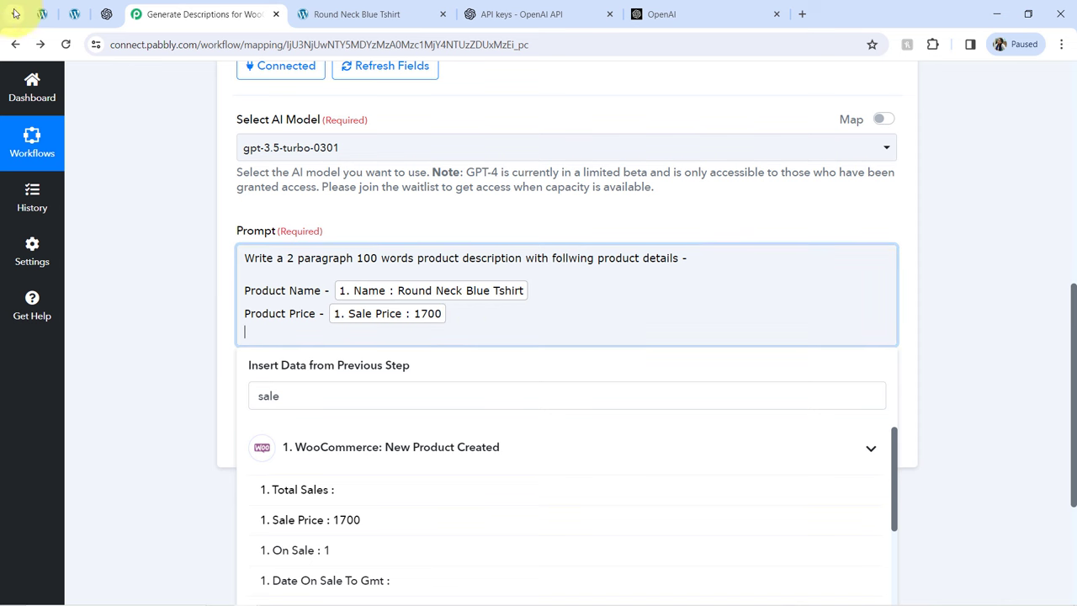
Step: Check the description area of the Round Neck Blue Tshirt product in the WordPress product editor
{"action": "left_click", "coordinate": [41, 15]}
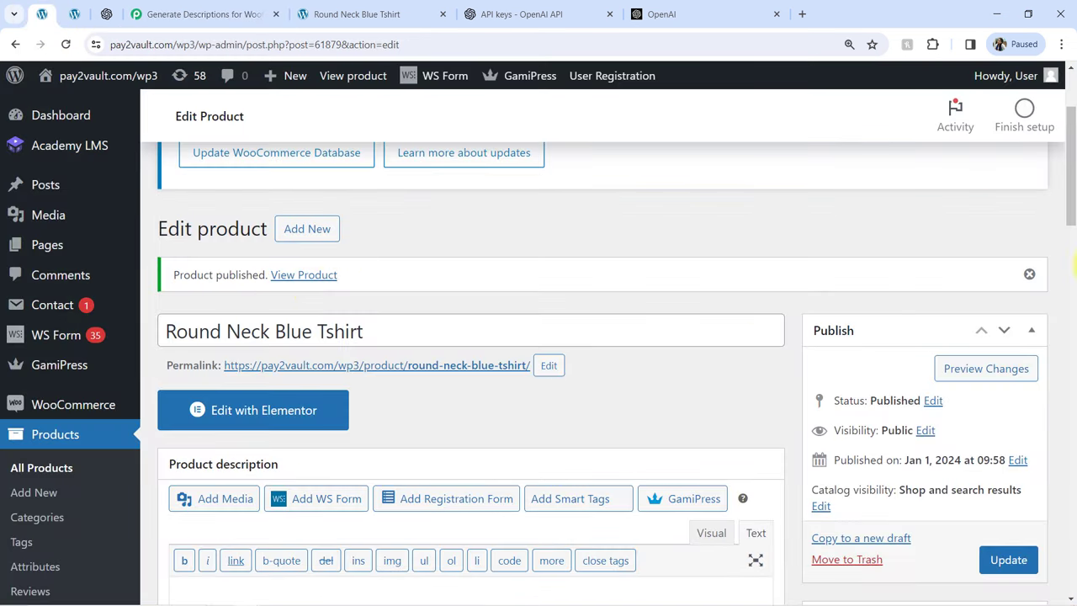
{"action": "scroll", "coordinate": [1072, 200], "scroll_direction": "down", "scroll_amount": 6}
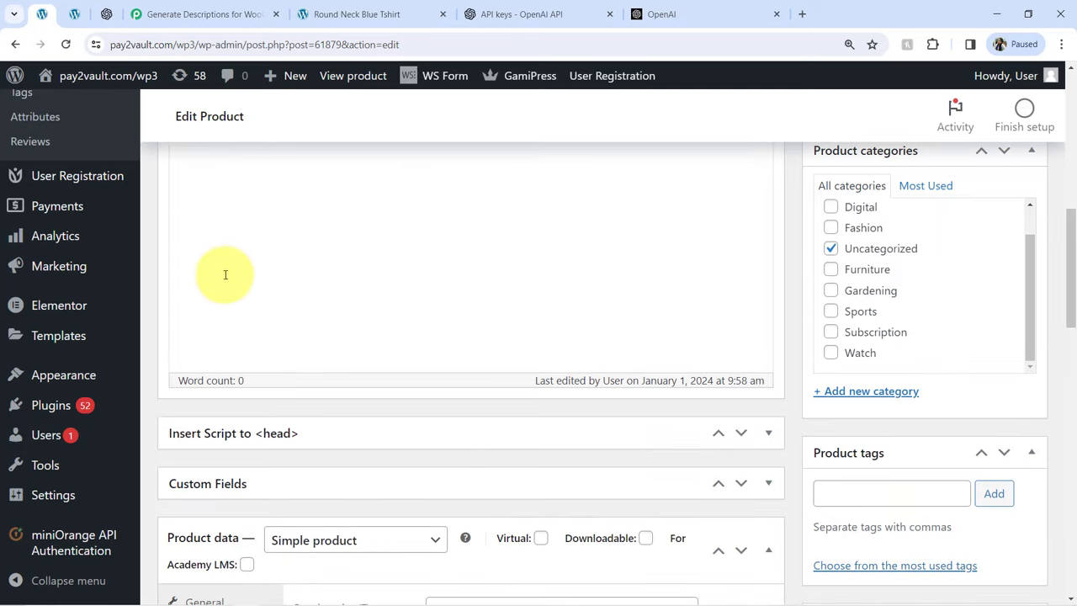
{"action": "left_click", "coordinate": [169, 14]}
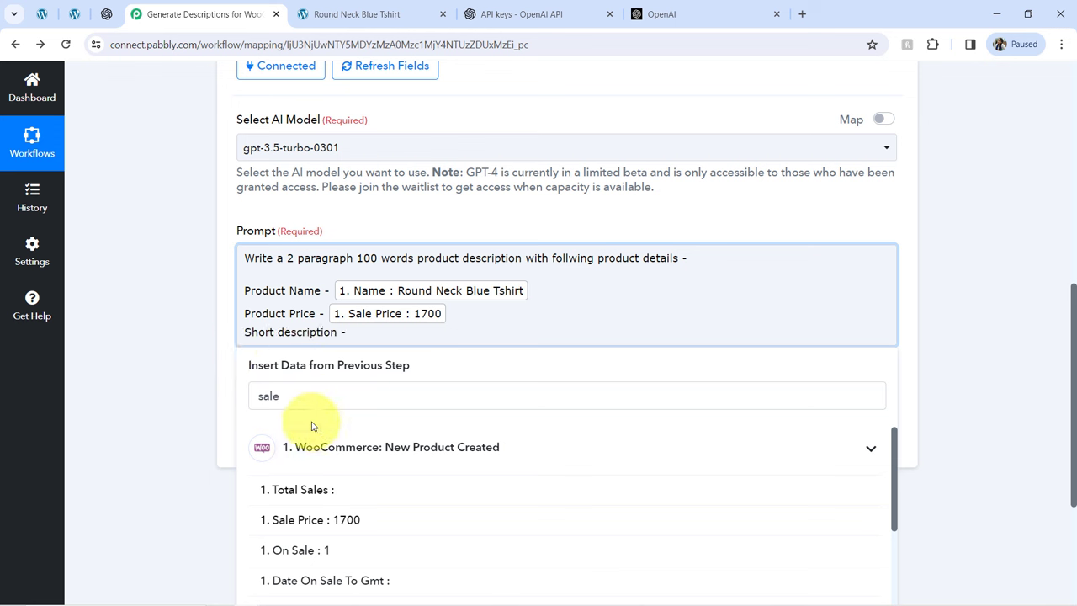
Step: Try to add a "Short description -" line with a matching trigger field to the prompt, and remove that line
{"action": "double_click", "coordinate": [270, 392]}
{"action": "type", "text": "desc"}
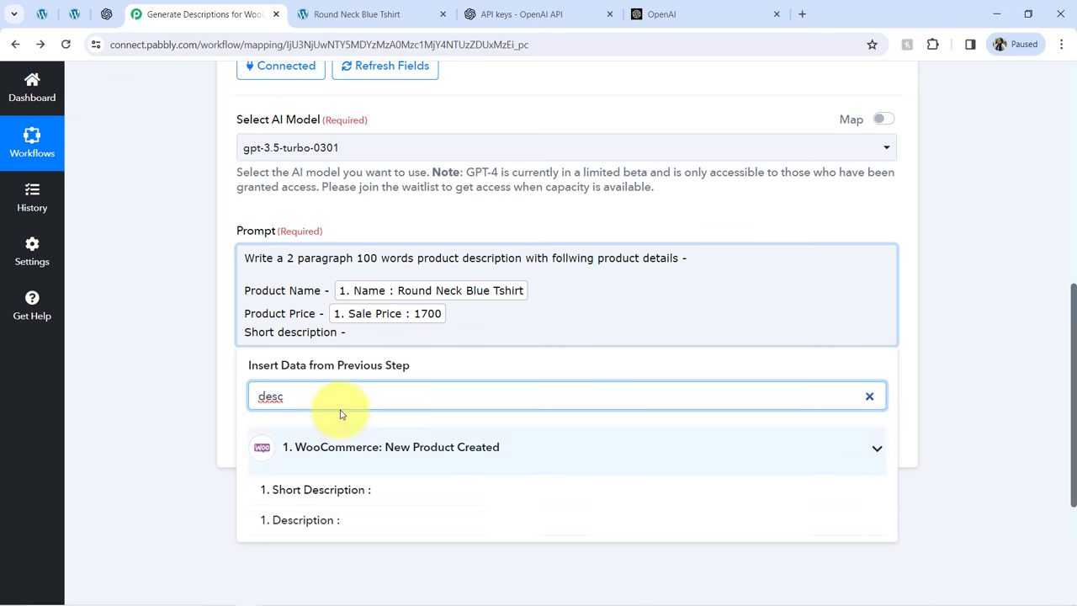
{"action": "left_click_drag", "start_coordinate": [348, 334], "coordinate": [240, 337]}
{"action": "key", "text": "BackSpace"}
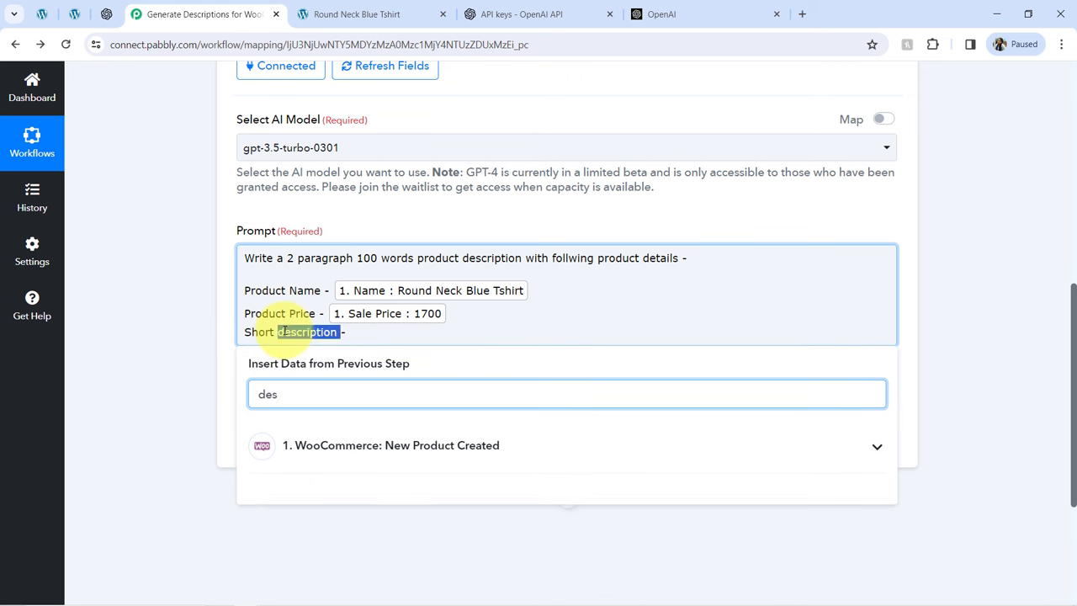
{"action": "left_click", "coordinate": [358, 333]}
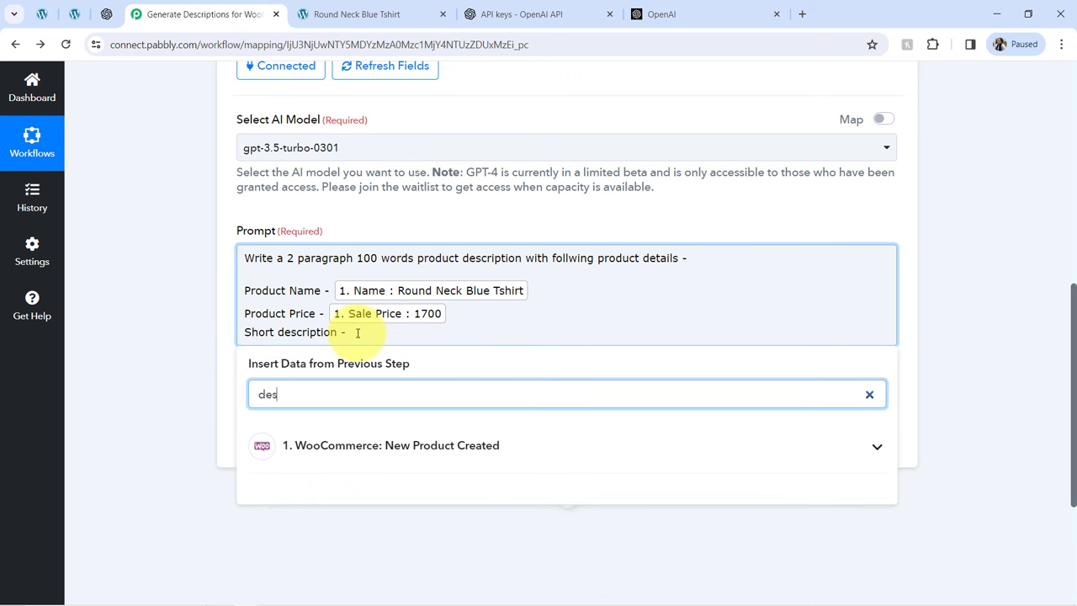
{"action": "type", "text": "\\"}
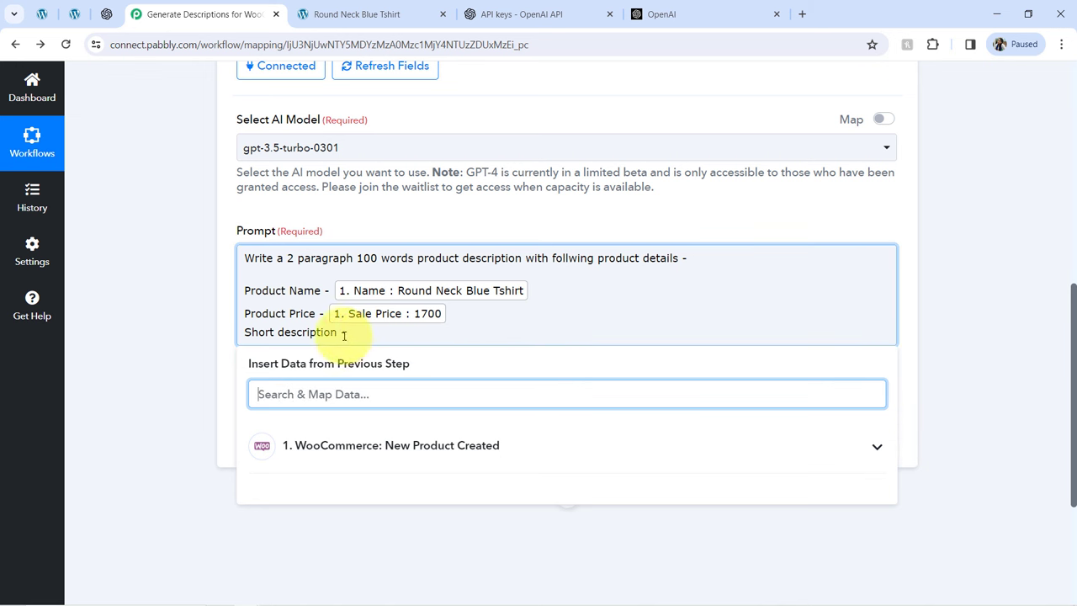
{"action": "left_click", "coordinate": [291, 338]}
{"action": "key", "text": "ctrl+z"}
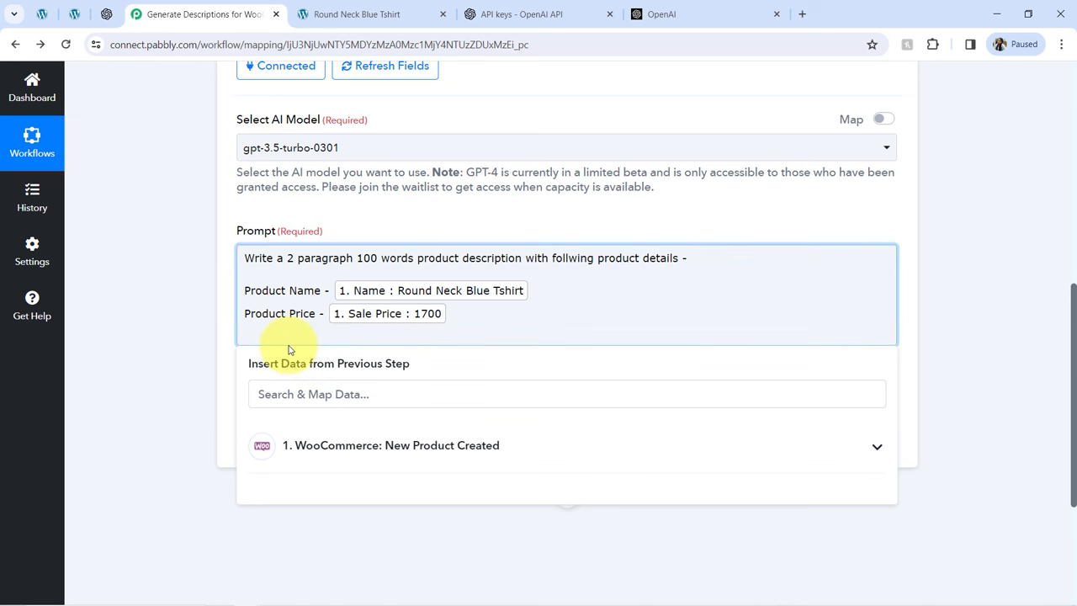
Step: End the prompt with "Do not include the price amount in the description.", save the ChatGPT step and send a test request
{"action": "key", "text": "Return"}
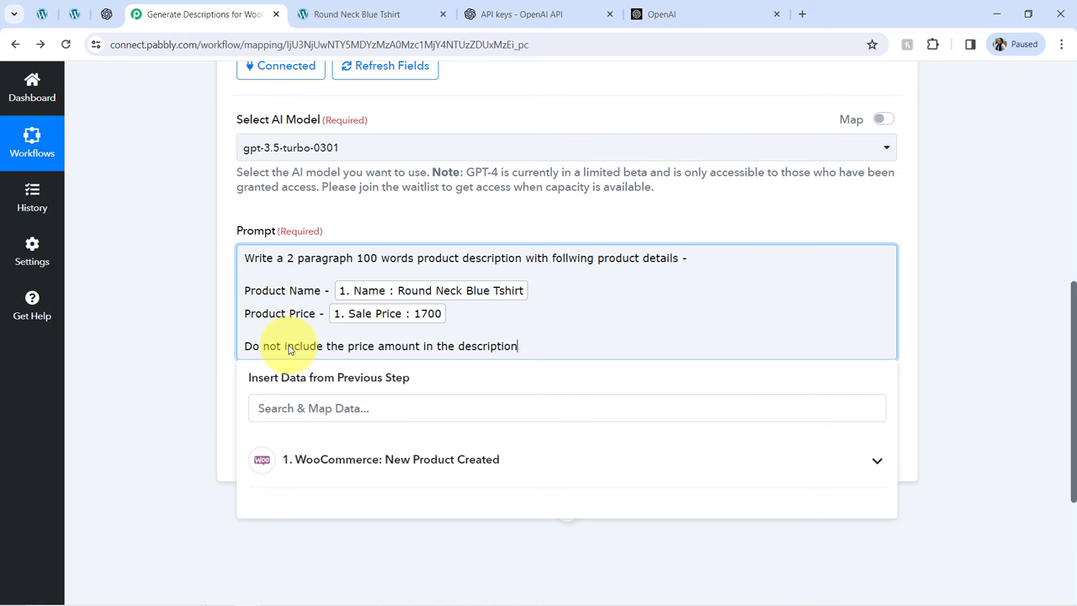
{"action": "left_click", "coordinate": [219, 397]}
{"action": "scroll", "coordinate": [252, 353], "scroll_direction": "down", "scroll_amount": 2}
{"action": "left_click", "coordinate": [261, 328]}
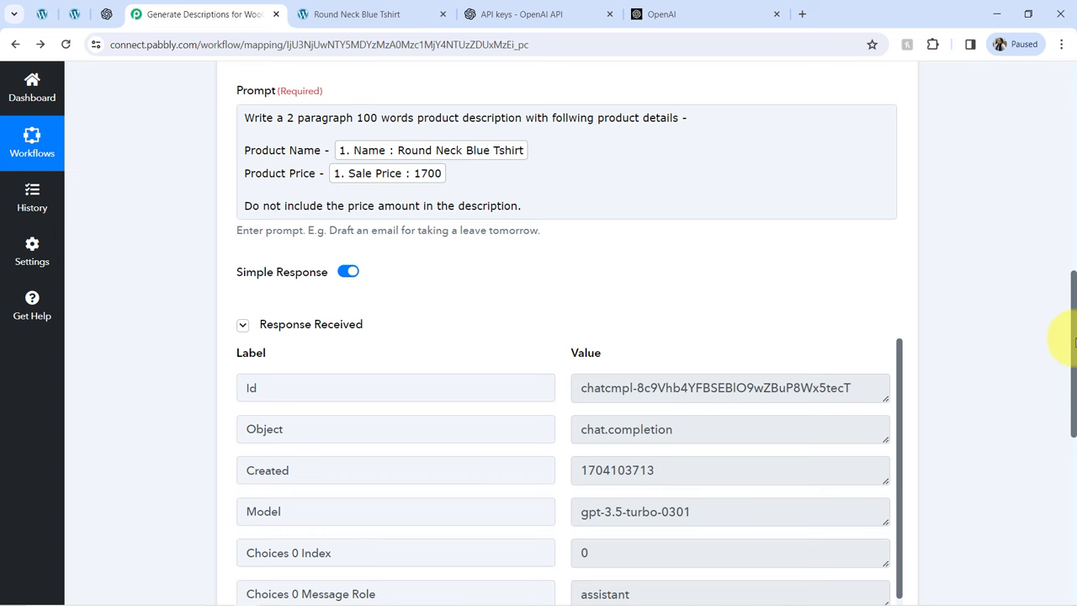
Step: Examine the ChatGPT response, enlarging the Choices 0 Message Content value to read the generated description against the prompt
{"action": "left_click_drag", "start_coordinate": [1076, 341], "coordinate": [1065, 413]}
{"action": "left_click_drag", "start_coordinate": [284, 409], "coordinate": [352, 418]}
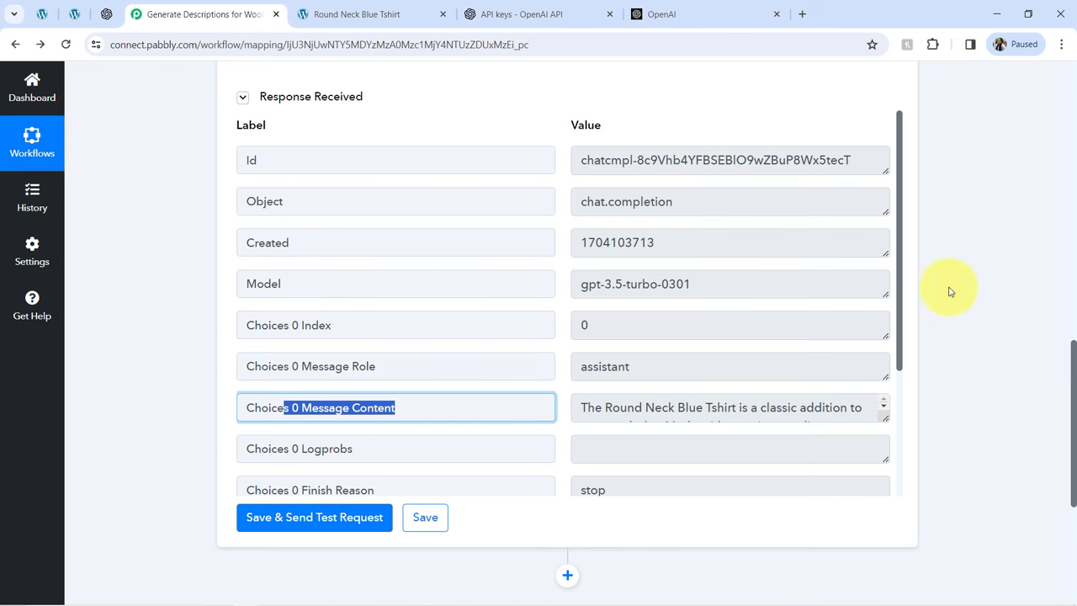
{"action": "left_click_drag", "start_coordinate": [900, 212], "coordinate": [897, 361]}
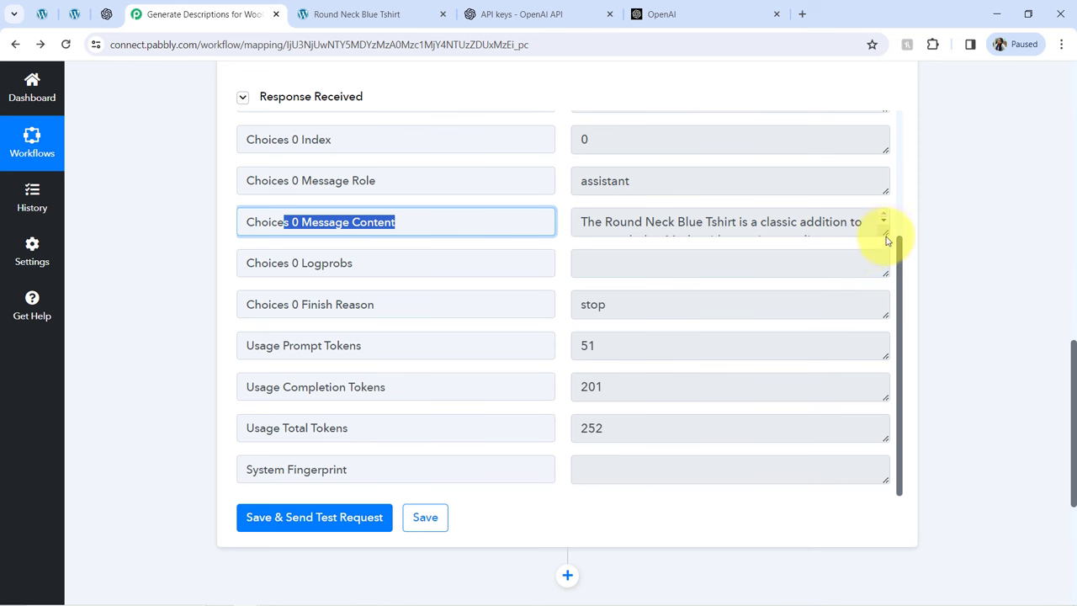
{"action": "left_click_drag", "start_coordinate": [885, 232], "coordinate": [851, 514]}
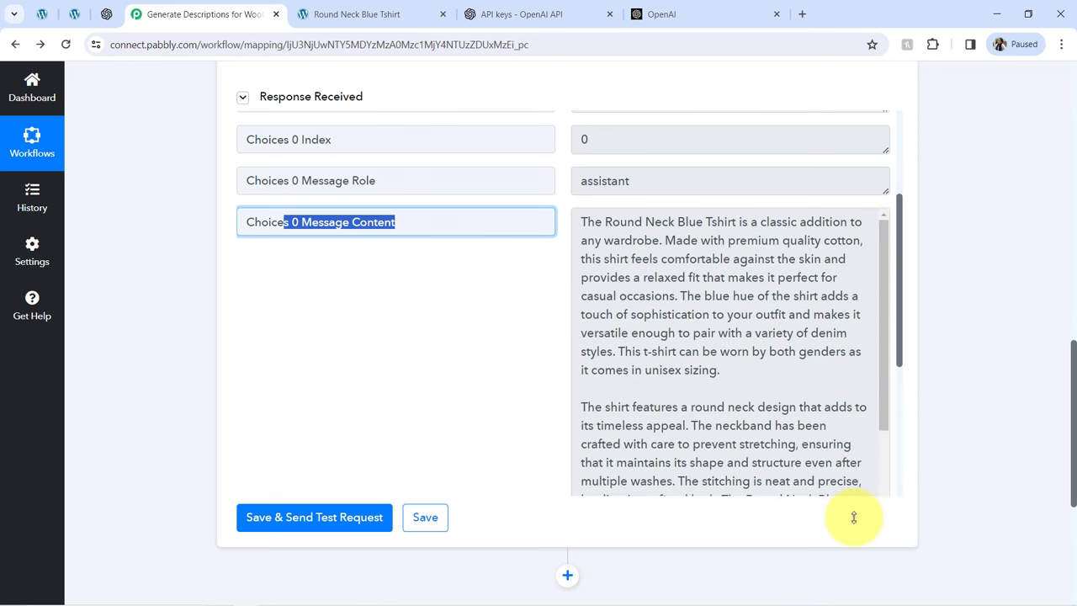
{"action": "mouse_move", "coordinate": [884, 244]}
{"action": "left_mouse_down"}
{"action": "mouse_move", "coordinate": [868, 332]}
{"action": "mouse_move", "coordinate": [886, 229]}
{"action": "left_mouse_up"}
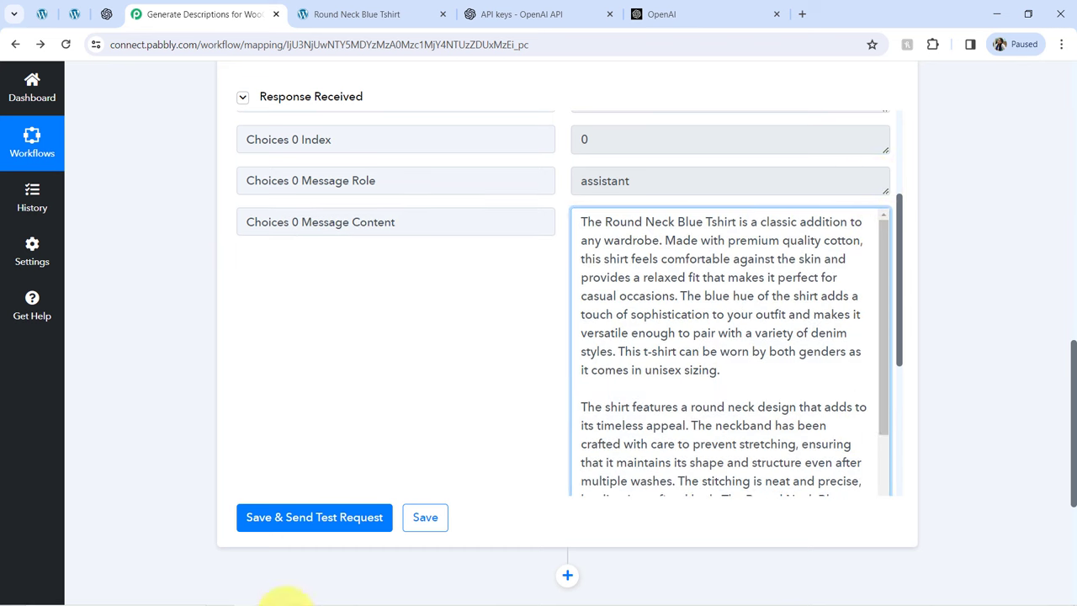
{"action": "left_click_drag", "start_coordinate": [615, 225], "coordinate": [724, 404]}
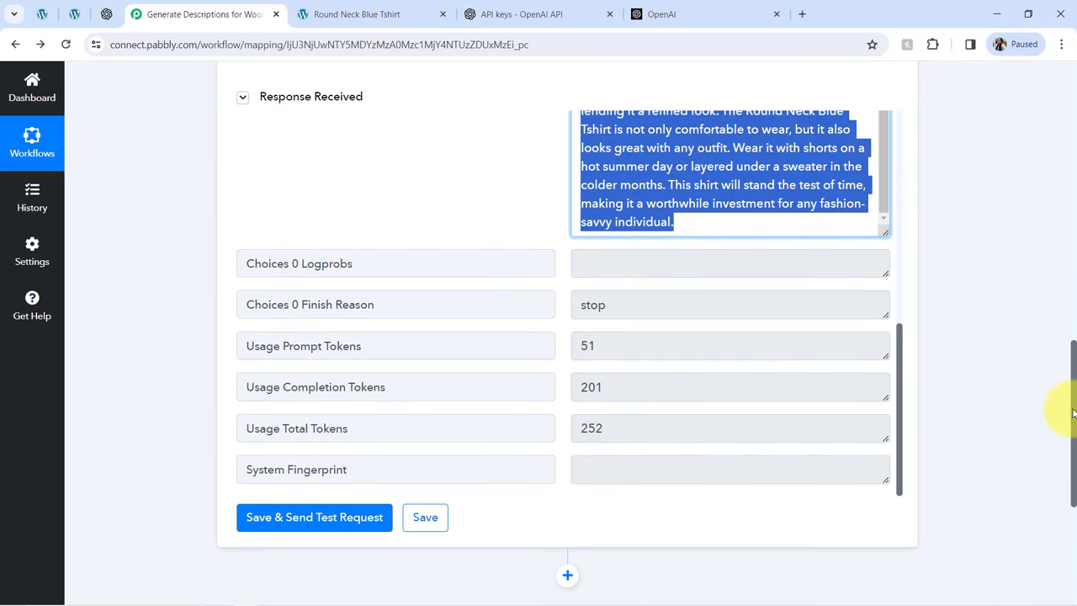
{"action": "left_click_drag", "start_coordinate": [1073, 412], "coordinate": [1058, 373]}
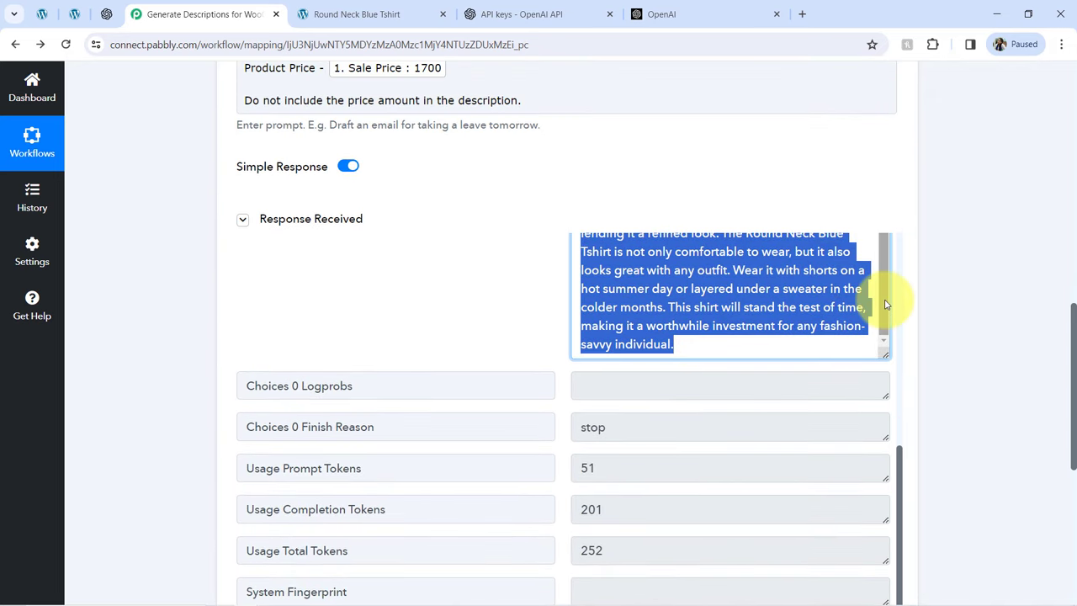
{"action": "left_click_drag", "start_coordinate": [885, 305], "coordinate": [889, 211]}
{"action": "left_click_drag", "start_coordinate": [1070, 378], "coordinate": [1074, 344]}
{"action": "scroll", "coordinate": [837, 397], "scroll_direction": "up", "scroll_amount": 5}
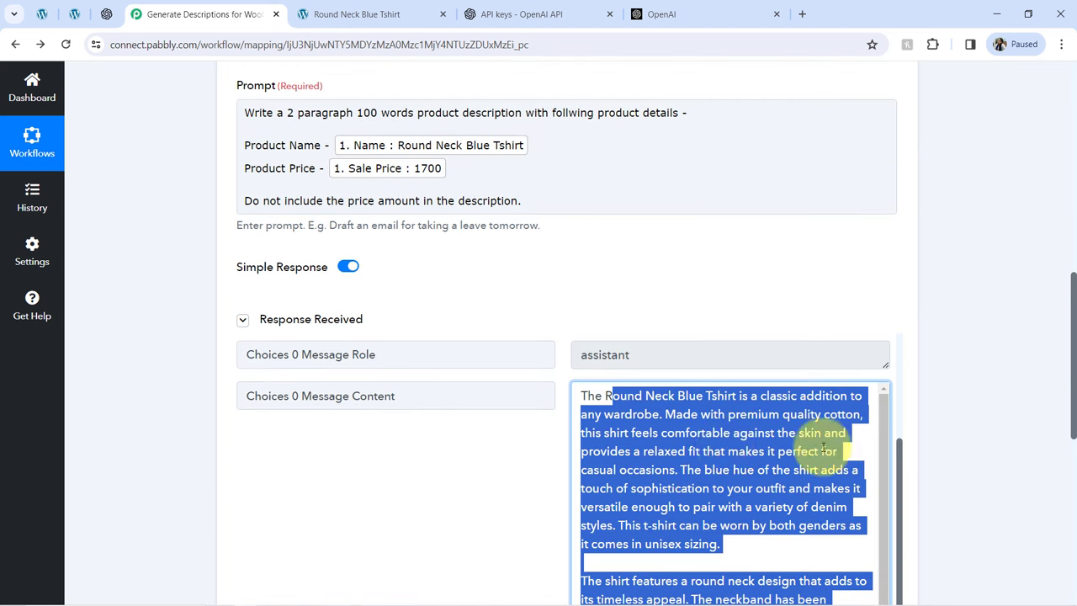
{"action": "left_click", "coordinate": [726, 446]}
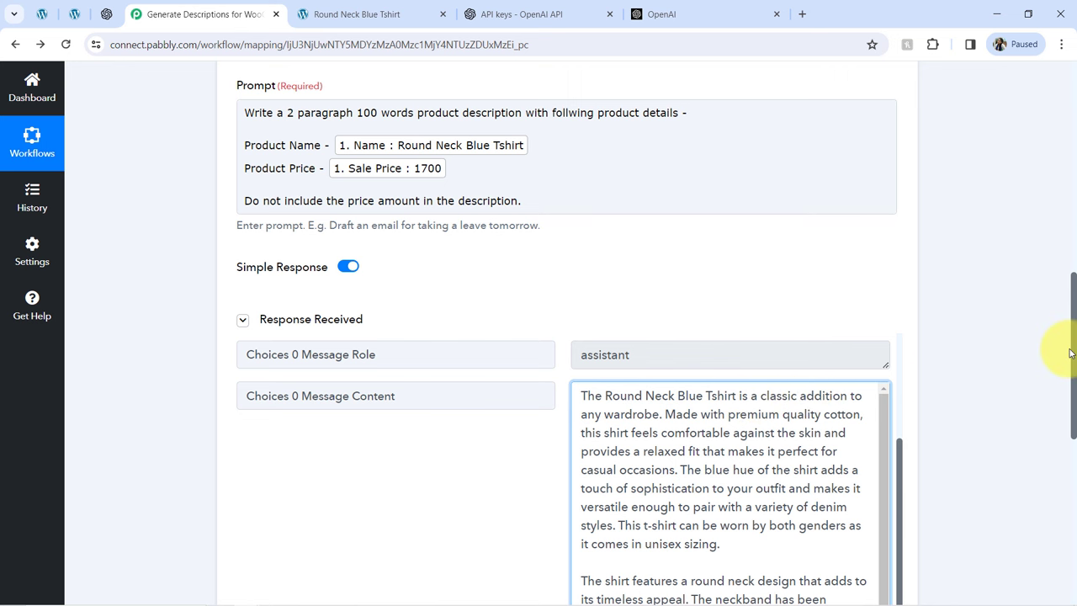
{"action": "left_click_drag", "start_coordinate": [1075, 337], "coordinate": [1072, 394]}
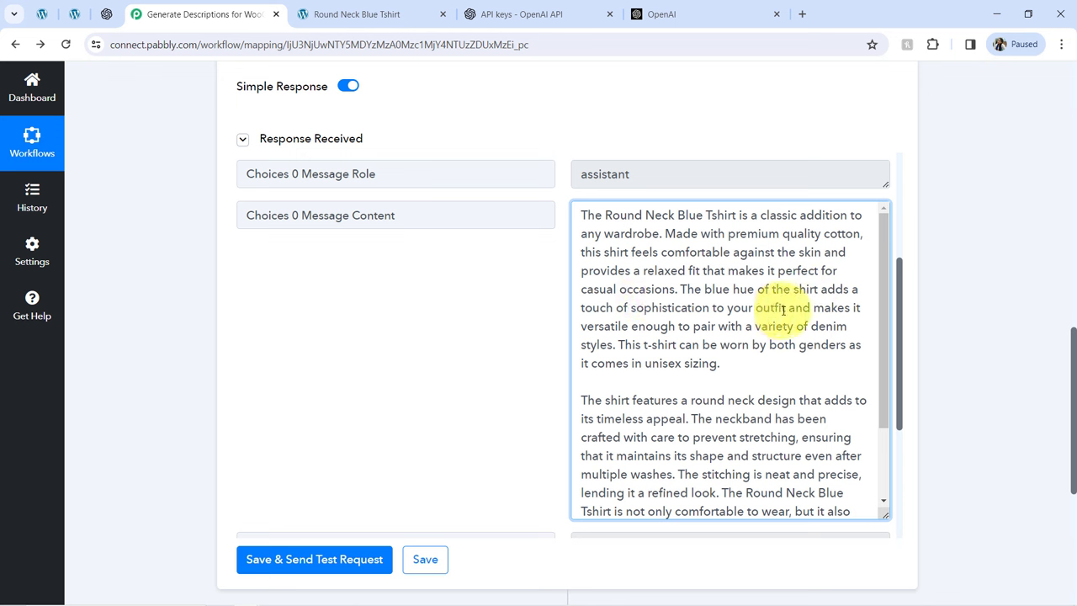
{"action": "left_click_drag", "start_coordinate": [632, 270], "coordinate": [675, 454]}
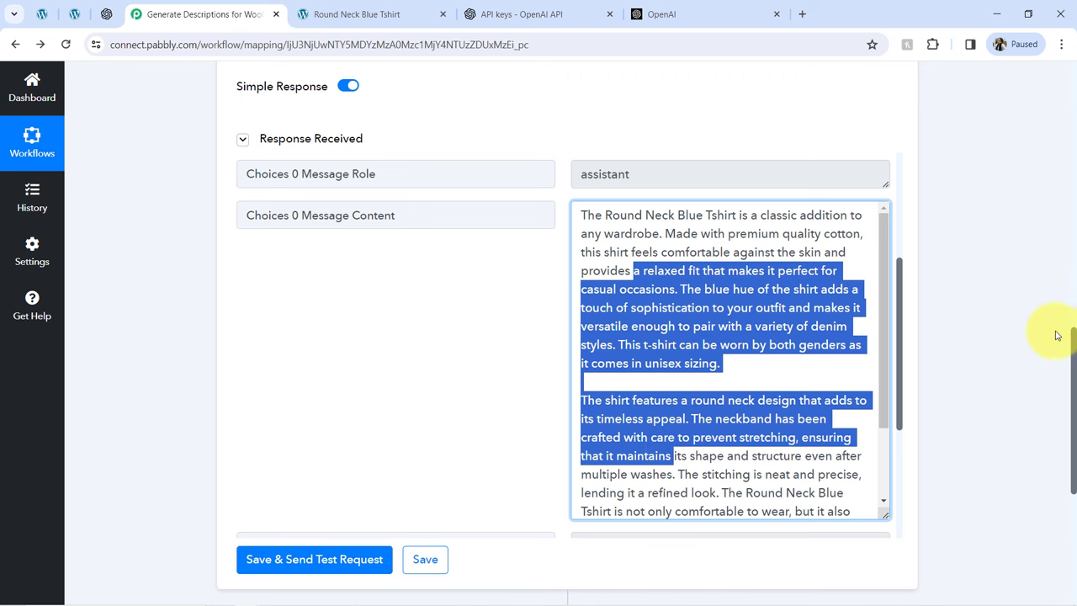
Step: Add another action step after the ChatGPT step and choose WooCommerce as its app
{"action": "left_click_drag", "start_coordinate": [1073, 345], "coordinate": [1049, 466]}
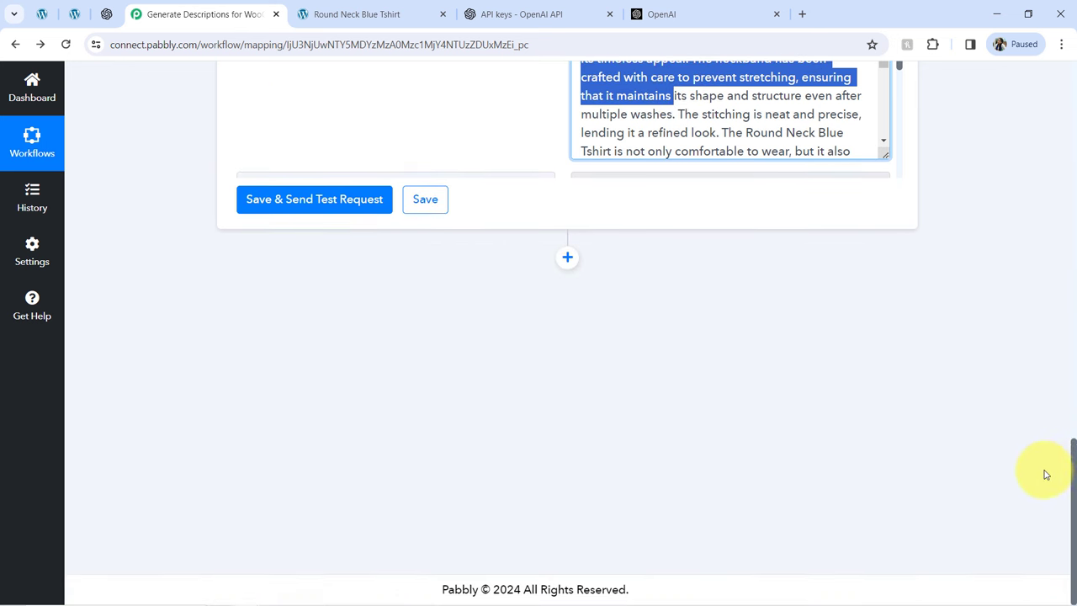
{"action": "left_click", "coordinate": [567, 259]}
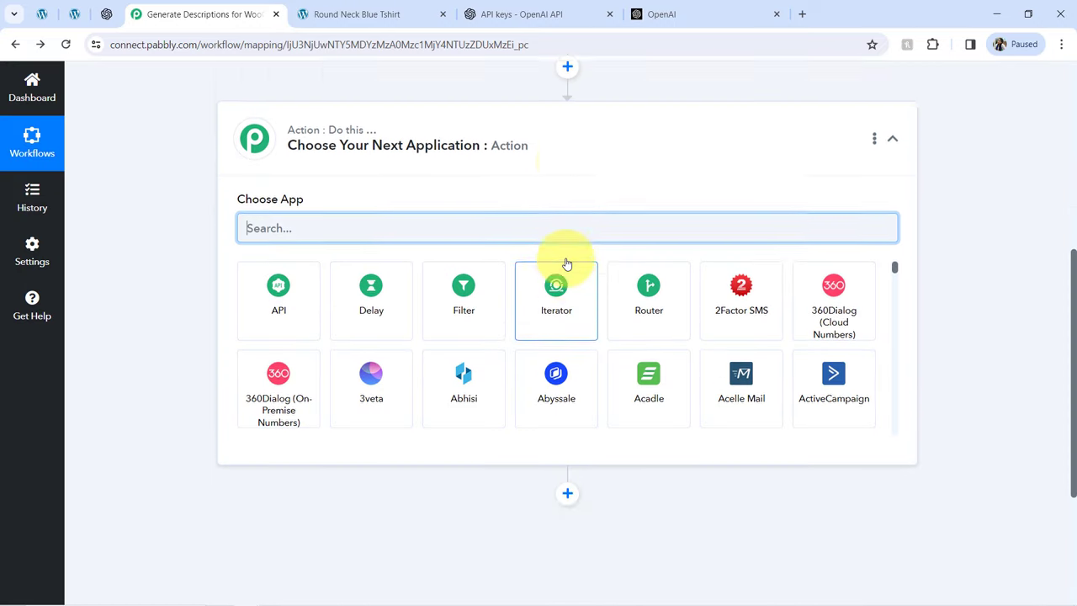
{"action": "scroll", "coordinate": [566, 264], "scroll_direction": "up", "scroll_amount": 1}
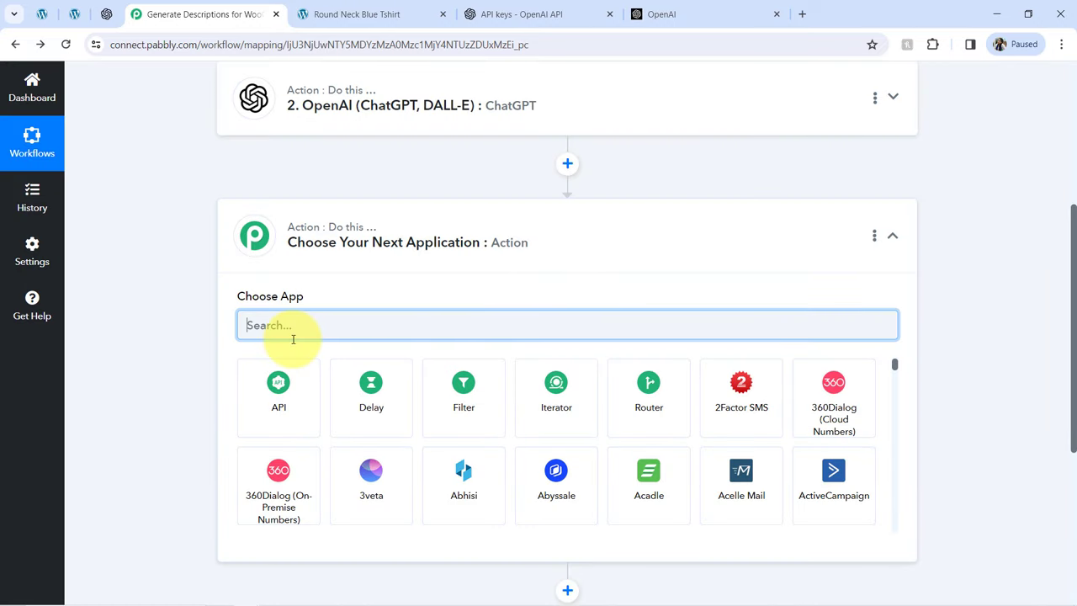
{"action": "type", "text": "wooc"}
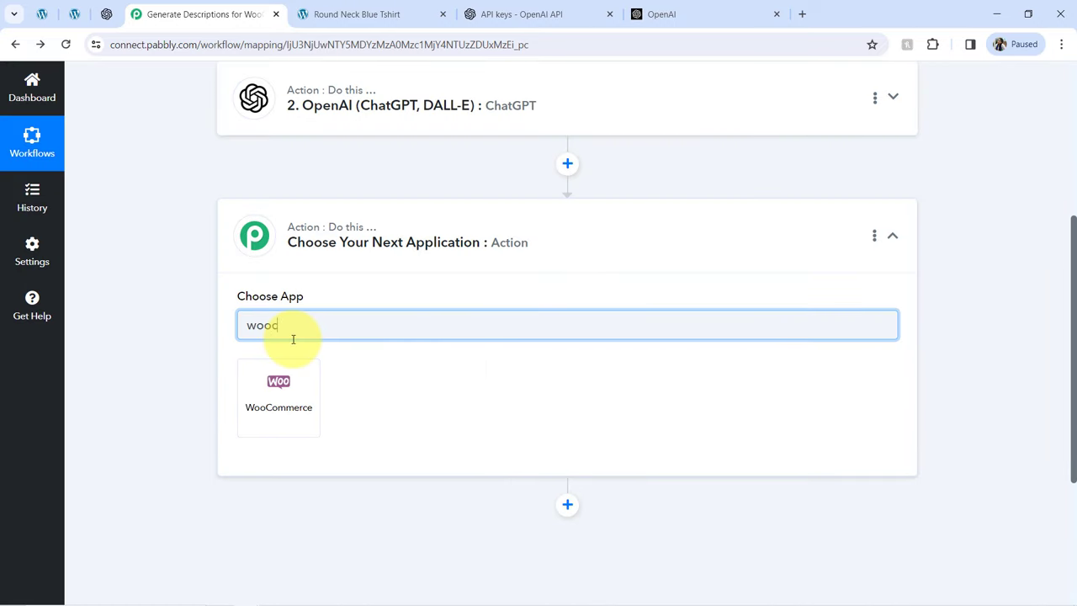
{"action": "left_click", "coordinate": [277, 378]}
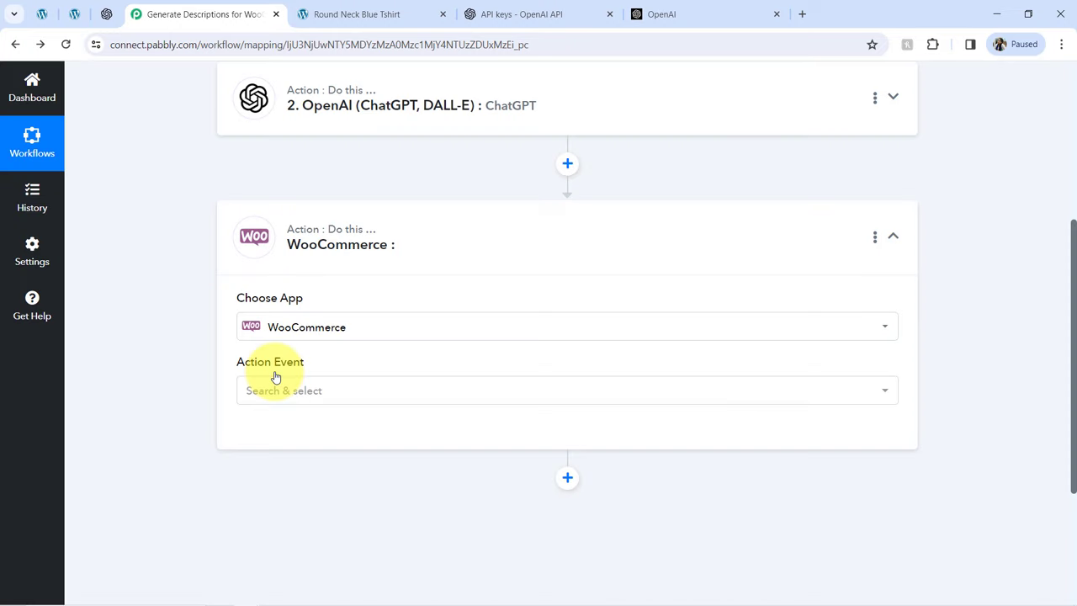
Step: Set the action event of the new WooCommerce step to Update a Product
{"action": "left_click", "coordinate": [261, 391]}
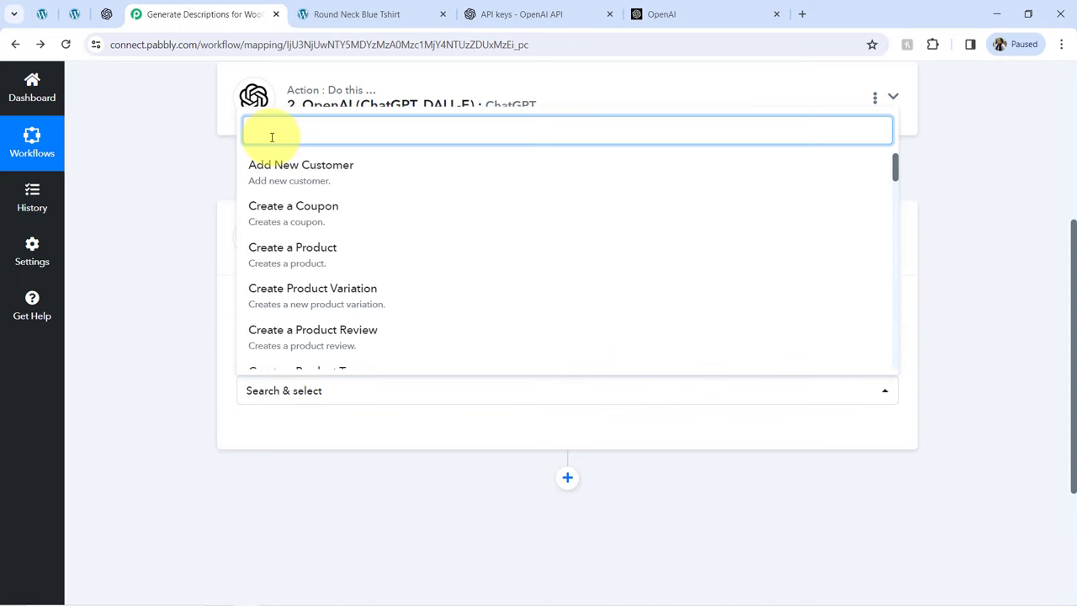
{"action": "type", "text": "prod"}
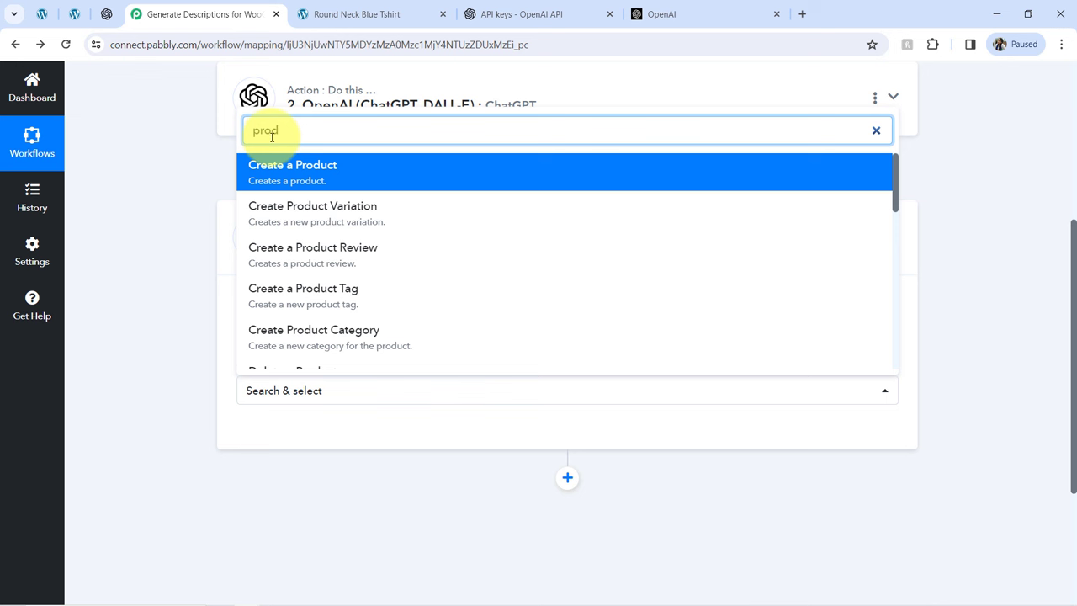
{"action": "type", "text": "ic"}
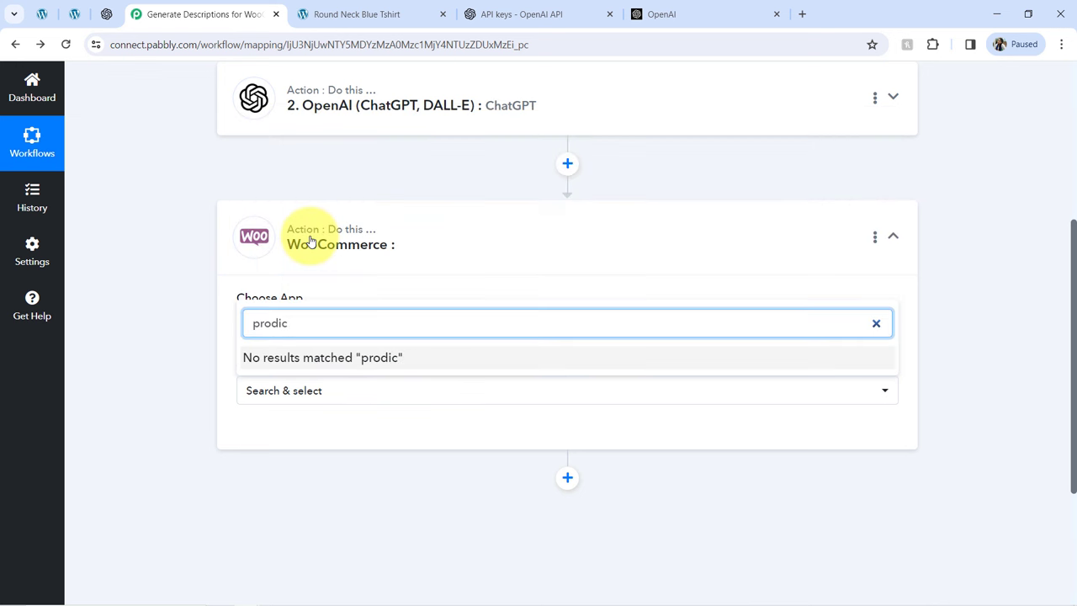
{"action": "key", "text": "BackSpace"}
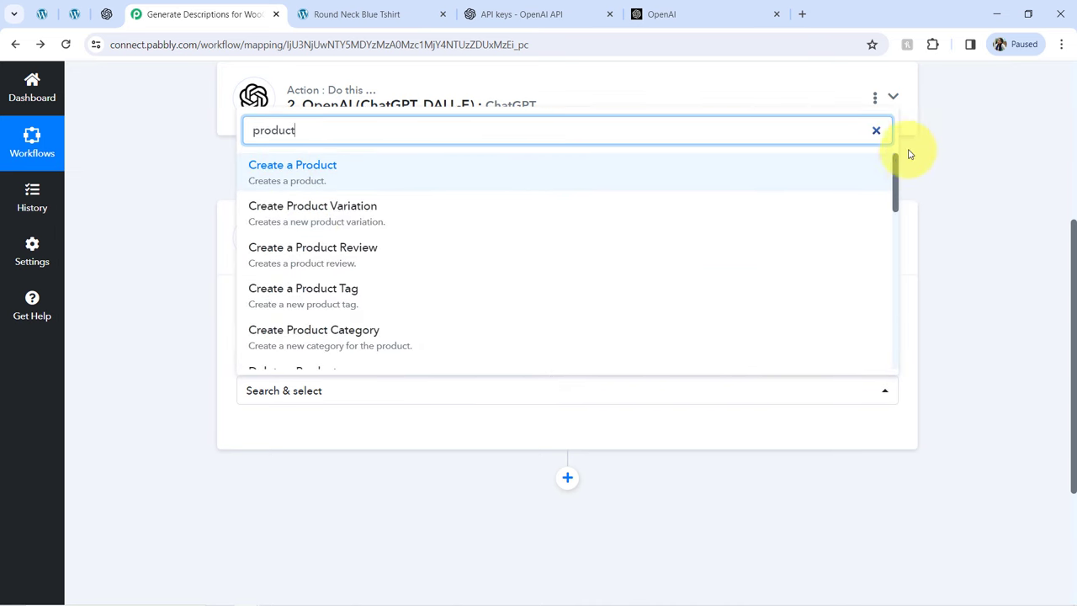
{"action": "left_click_drag", "start_coordinate": [895, 172], "coordinate": [894, 253]}
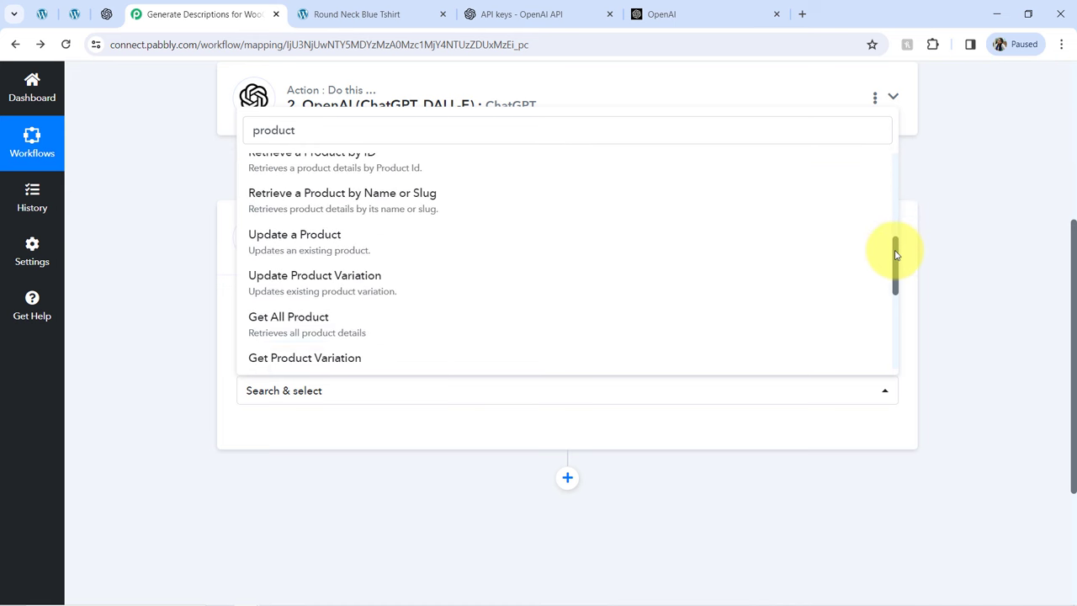
{"action": "left_click", "coordinate": [314, 244]}
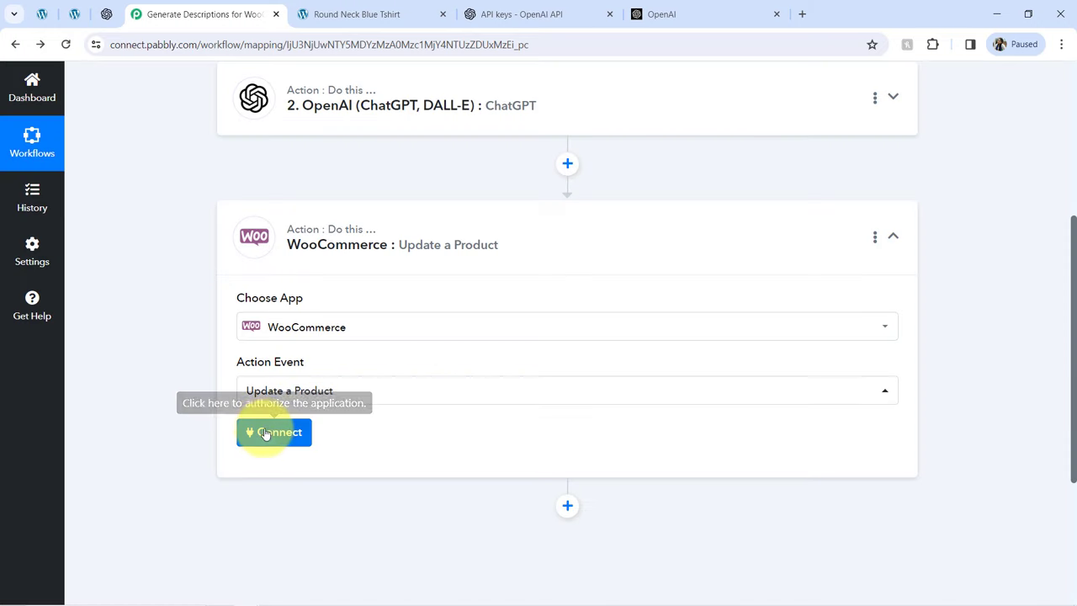
Step: Start a new WooCommerce connection and examine its required fields and the instructions for creating REST API keys
{"action": "left_click", "coordinate": [269, 434]}
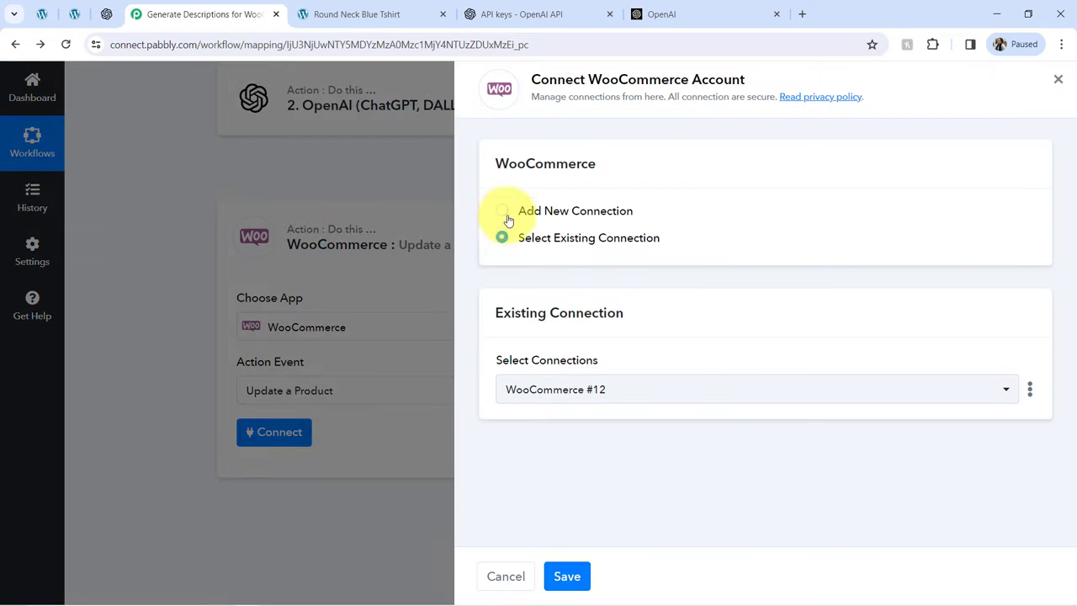
{"action": "left_click", "coordinate": [530, 212]}
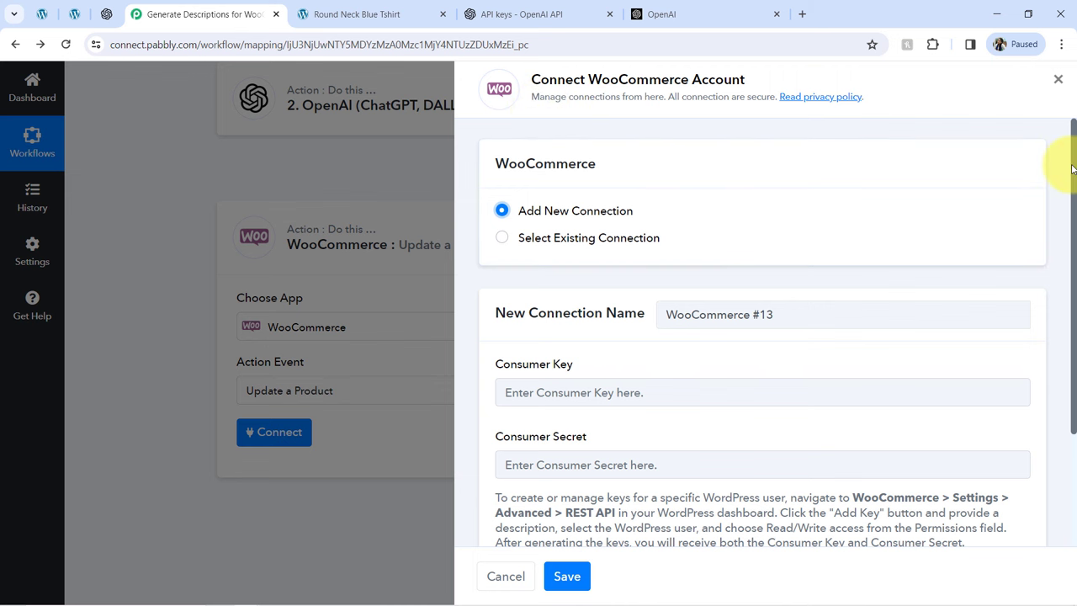
{"action": "left_click_drag", "start_coordinate": [1074, 170], "coordinate": [1074, 284]}
{"action": "left_click_drag", "start_coordinate": [529, 212], "coordinate": [553, 214]}
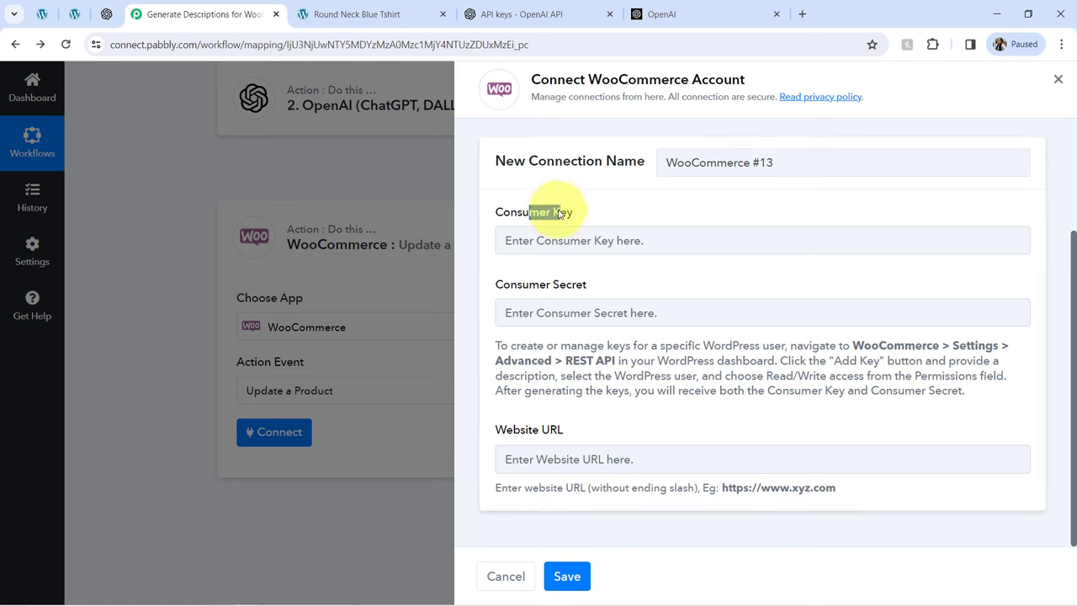
{"action": "left_click_drag", "start_coordinate": [522, 284], "coordinate": [583, 287]}
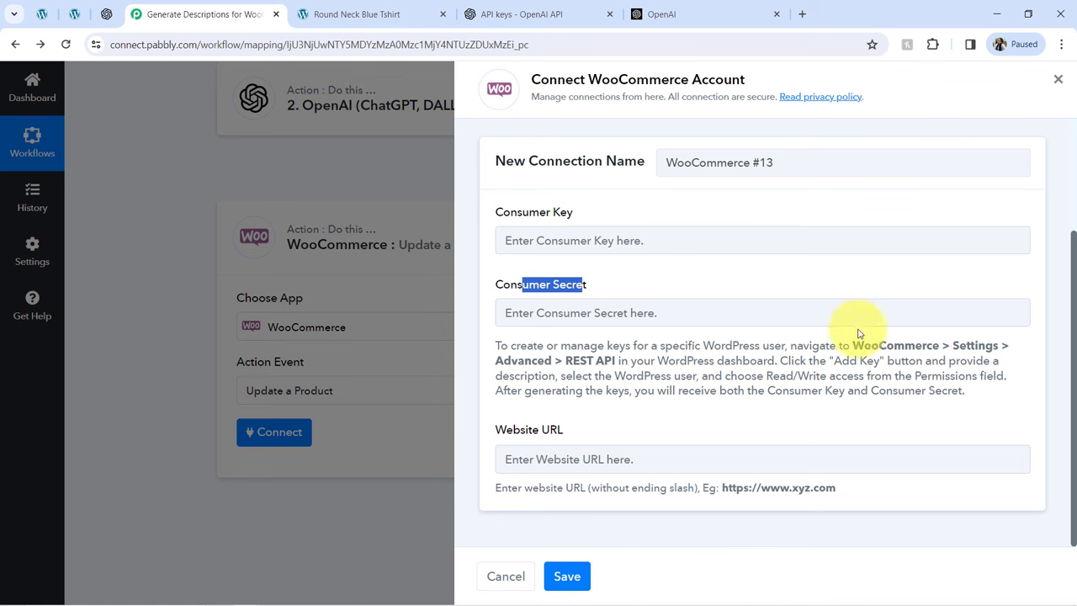
{"action": "double_click", "coordinate": [896, 345]}
{"action": "double_click", "coordinate": [974, 346]}
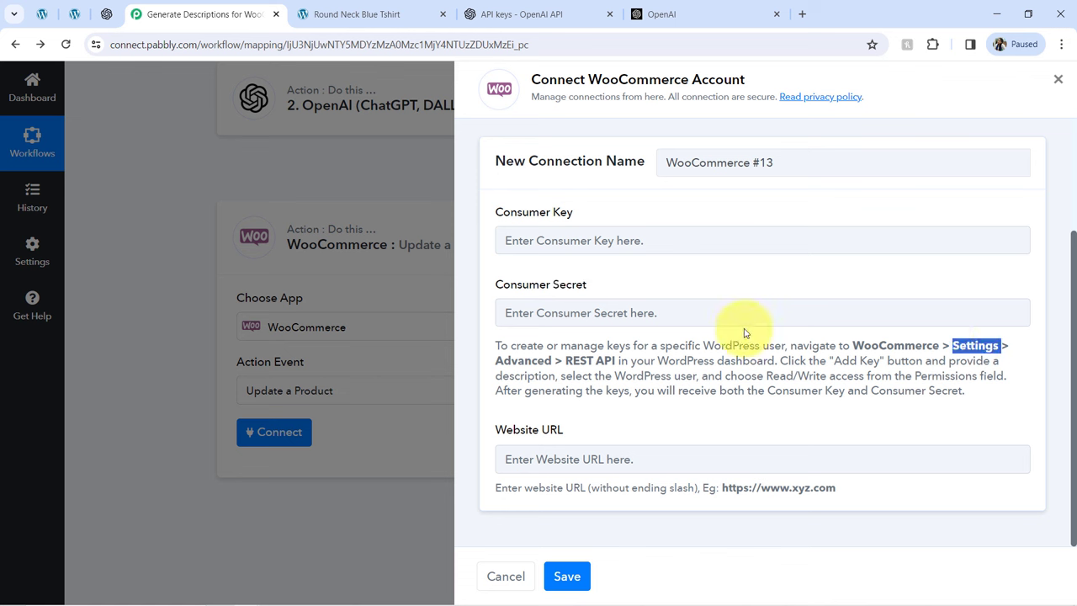
{"action": "double_click", "coordinate": [525, 360]}
{"action": "left_click", "coordinate": [577, 360]}
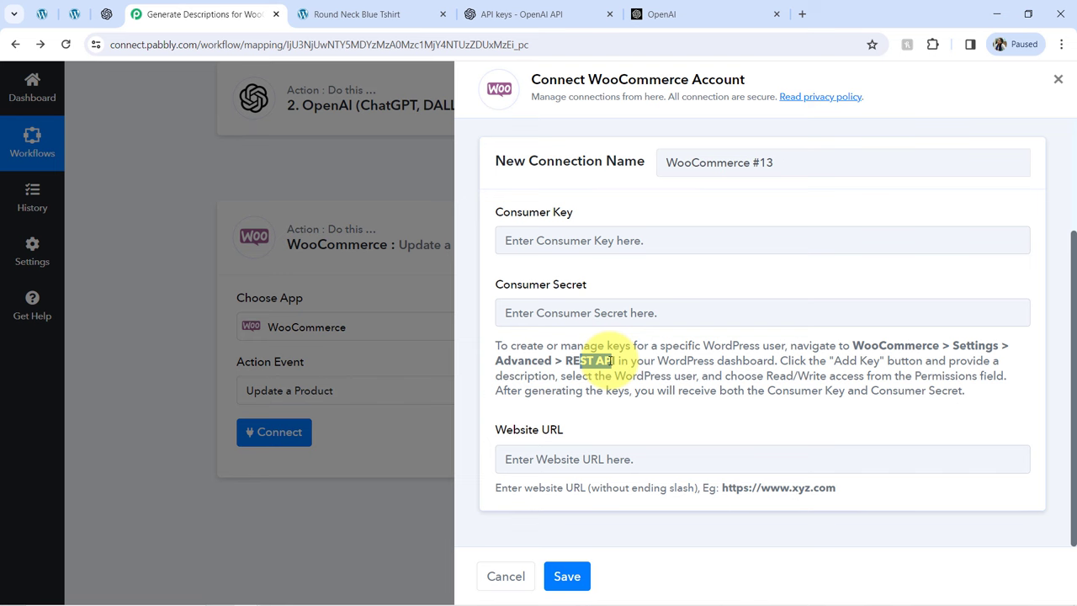
Step: Switch to the WordPress dashboard and start adding a key under REST API in WooCommerce's advanced settings
{"action": "left_click", "coordinate": [41, 14]}
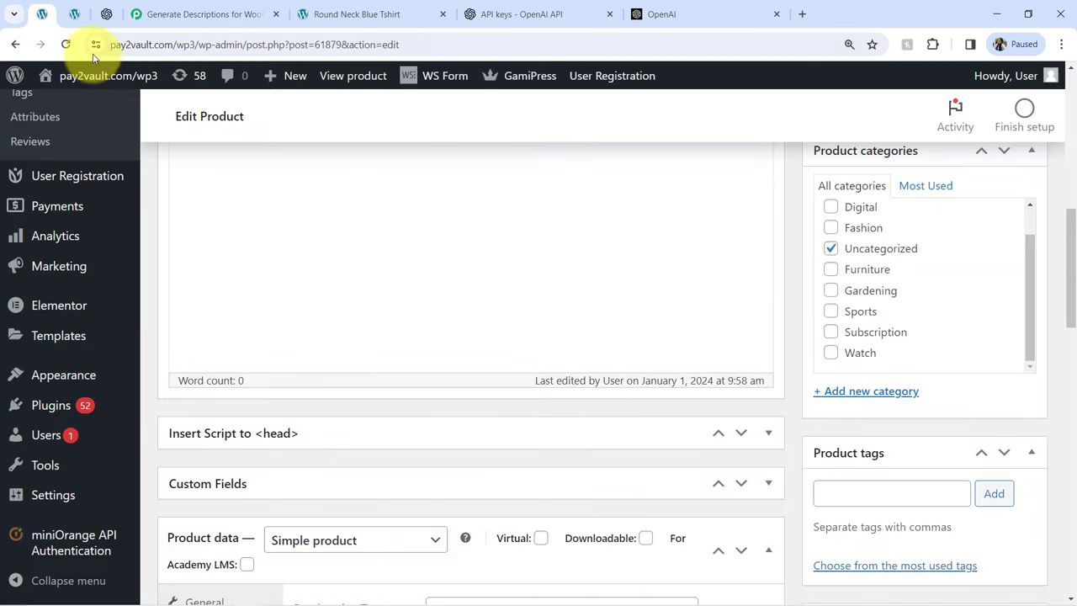
{"action": "scroll", "coordinate": [76, 312], "scroll_direction": "up", "scroll_amount": 1}
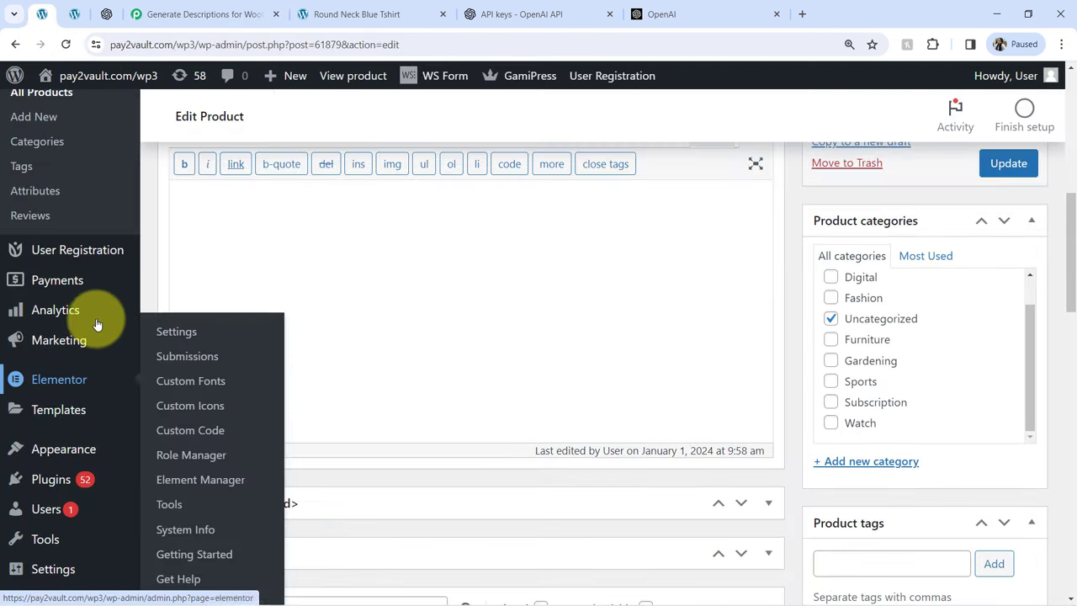
{"action": "left_click", "coordinate": [78, 12]}
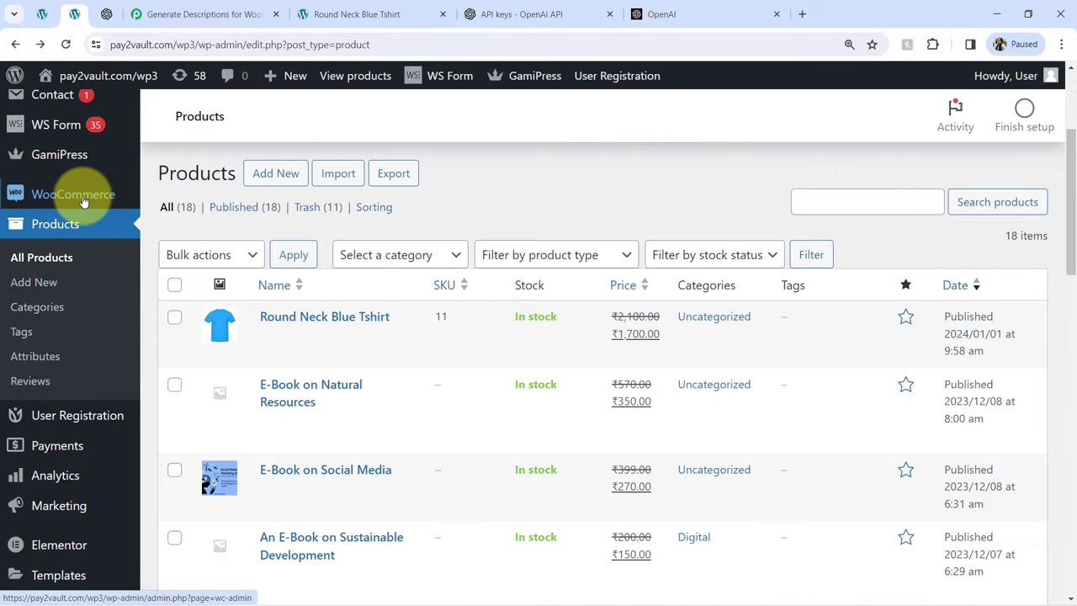
{"action": "mouse_move", "coordinate": [84, 198]}
{"action": "left_click", "coordinate": [170, 298]}
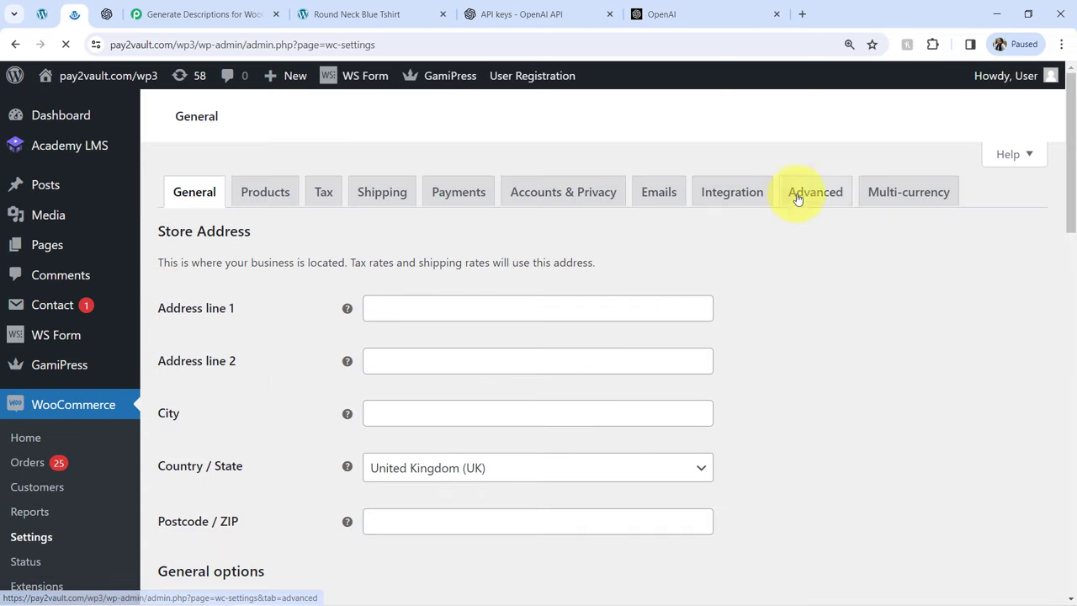
{"action": "left_click", "coordinate": [796, 195]}
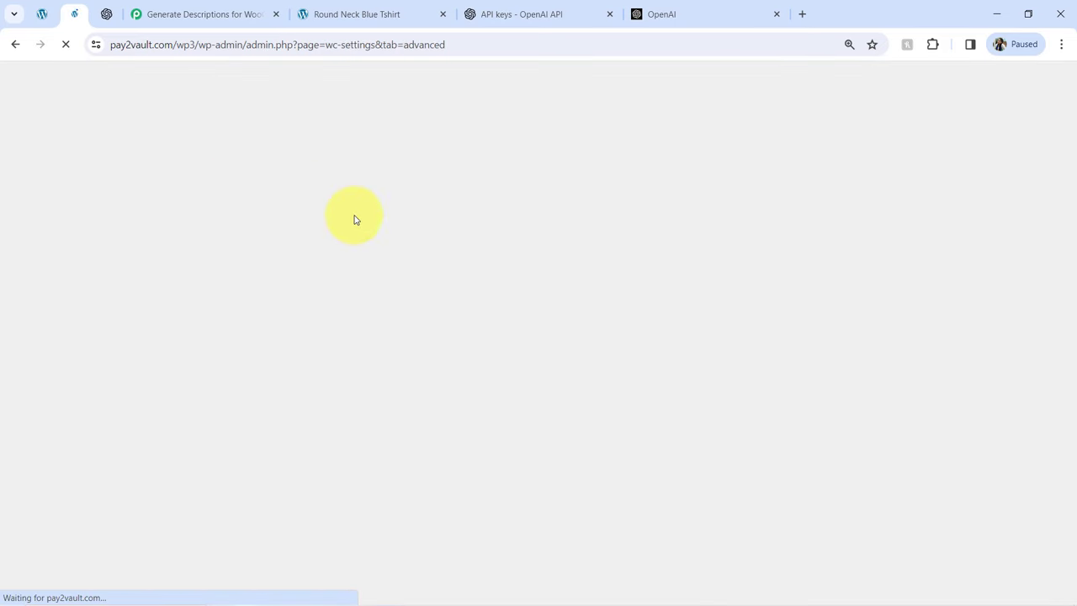
{"action": "scroll", "coordinate": [332, 295], "scroll_direction": "down", "scroll_amount": 3}
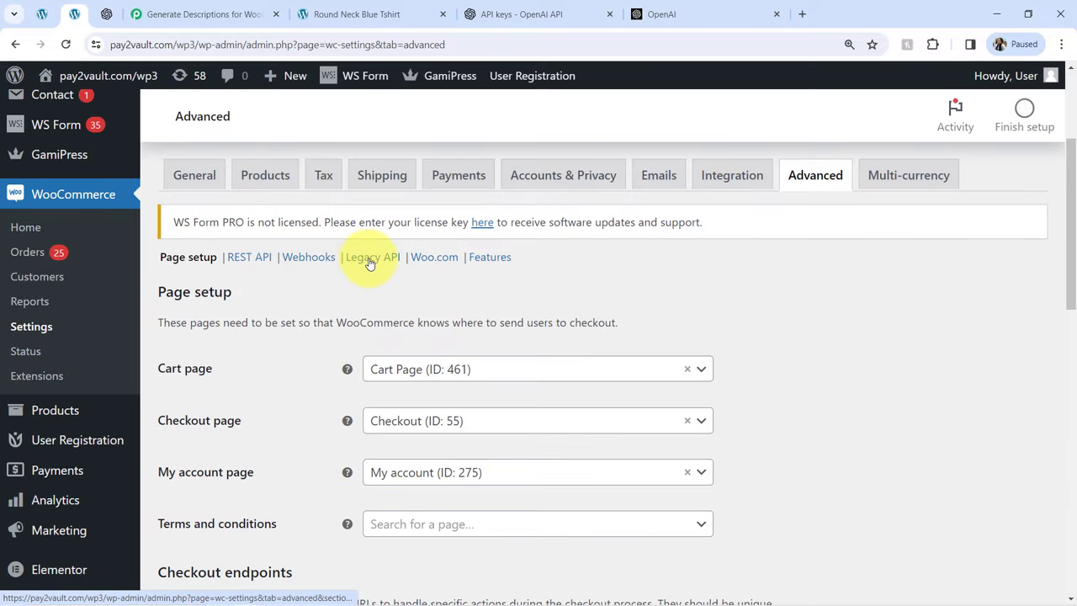
{"action": "left_click", "coordinate": [250, 262]}
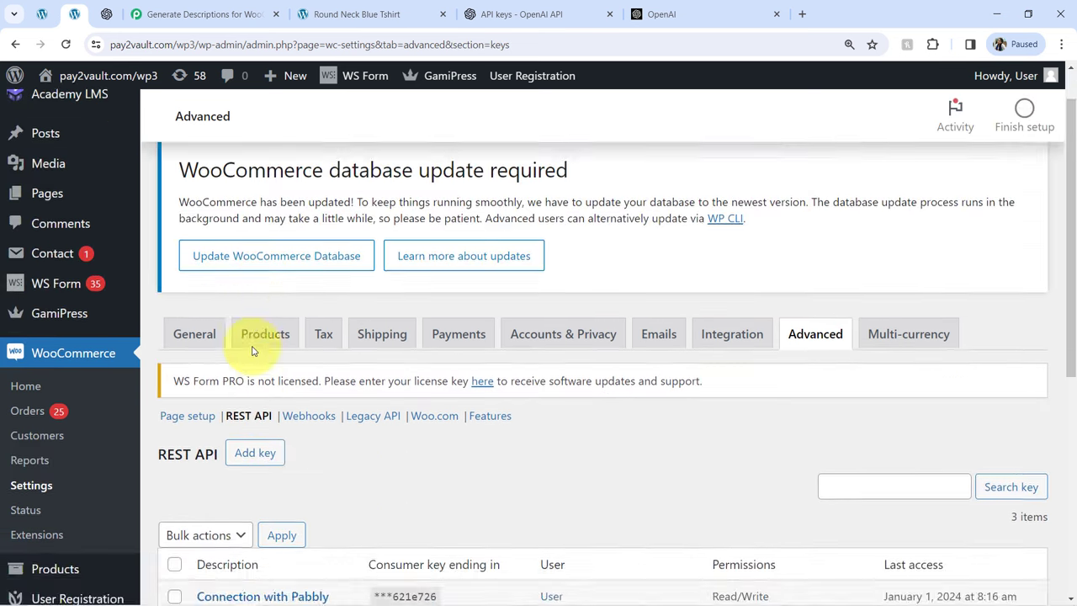
{"action": "scroll", "coordinate": [252, 353], "scroll_direction": "down", "scroll_amount": 3}
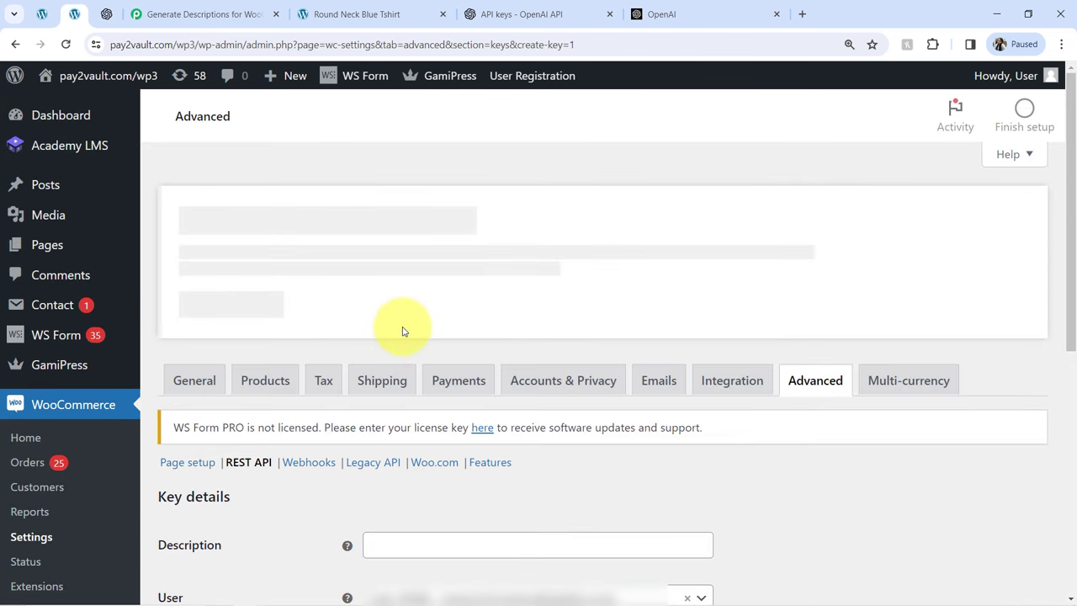
Step: Generate an API key with the description "connecting it with pabbbly" and Read/Write permissions
{"action": "scroll", "coordinate": [387, 358], "scroll_direction": "down", "scroll_amount": 1}
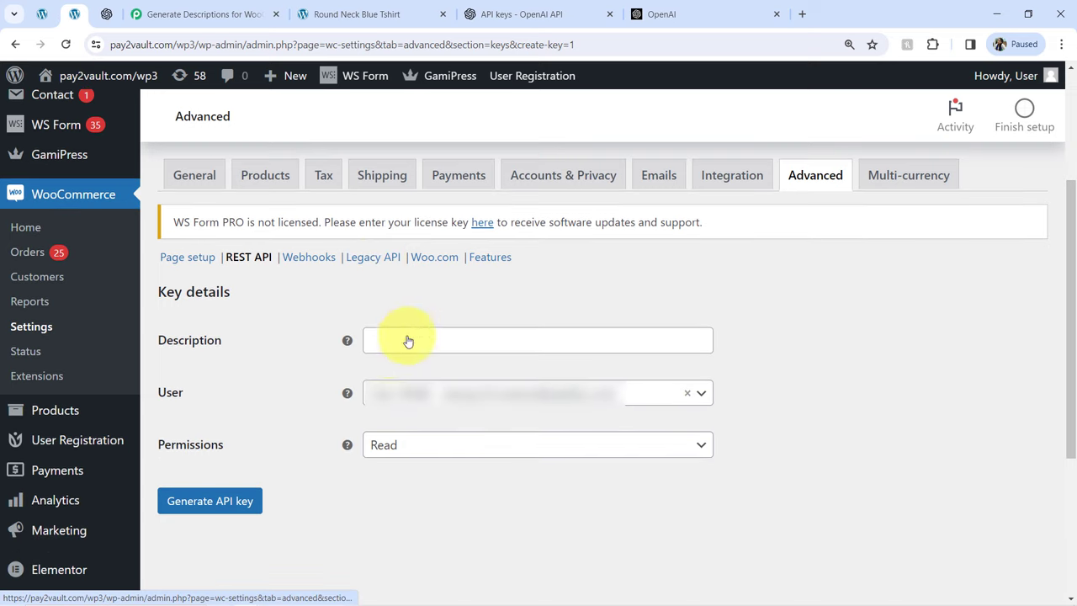
{"action": "left_click", "coordinate": [385, 344]}
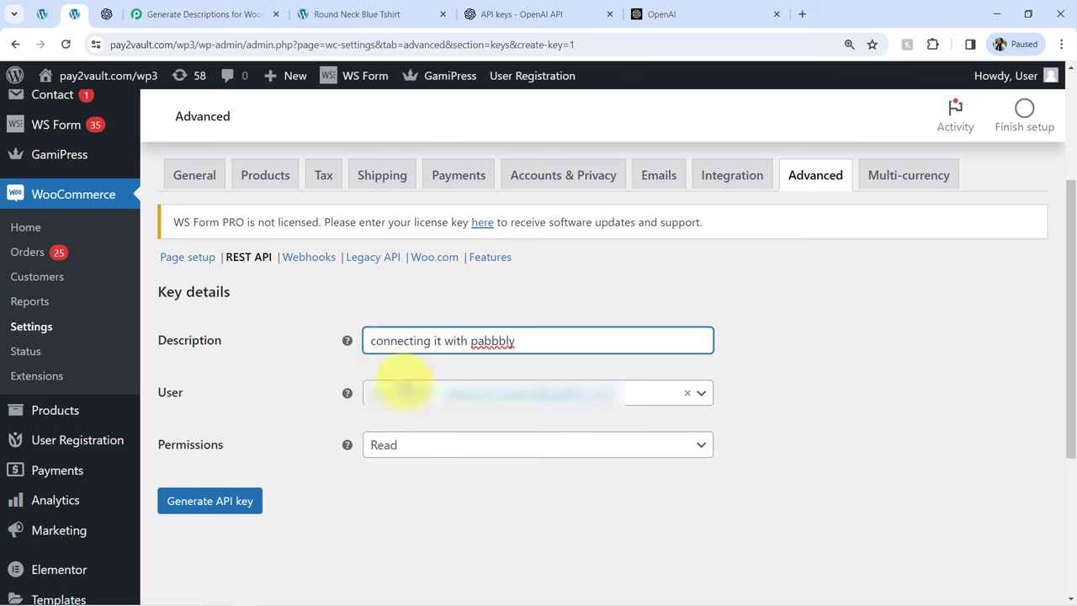
{"action": "left_click", "coordinate": [402, 390]}
{"action": "left_click", "coordinate": [305, 407]}
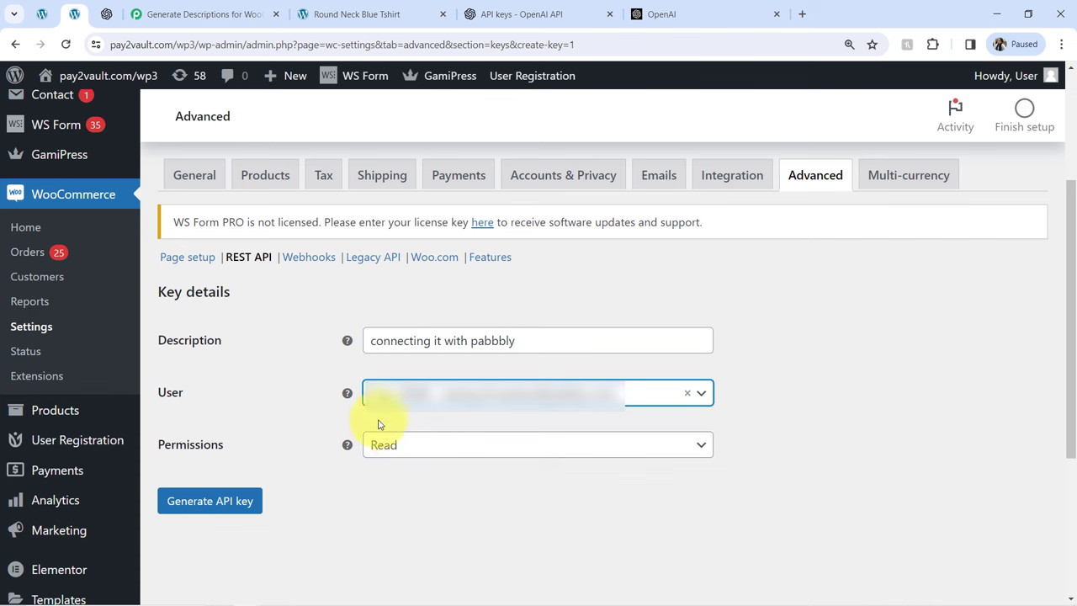
{"action": "left_click", "coordinate": [401, 445]}
{"action": "left_click", "coordinate": [386, 541]}
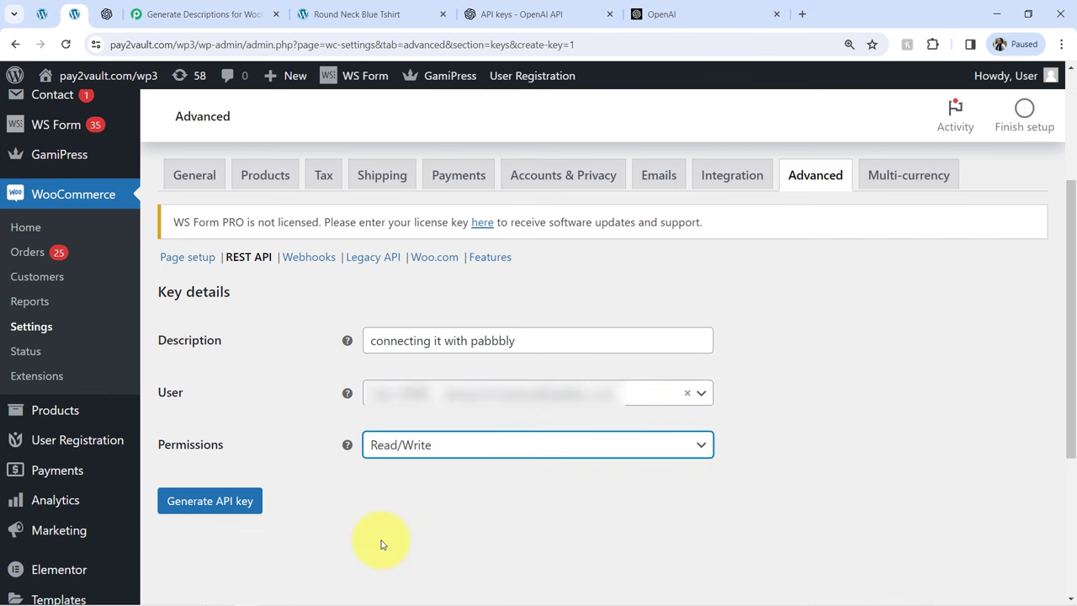
{"action": "left_click", "coordinate": [218, 501]}
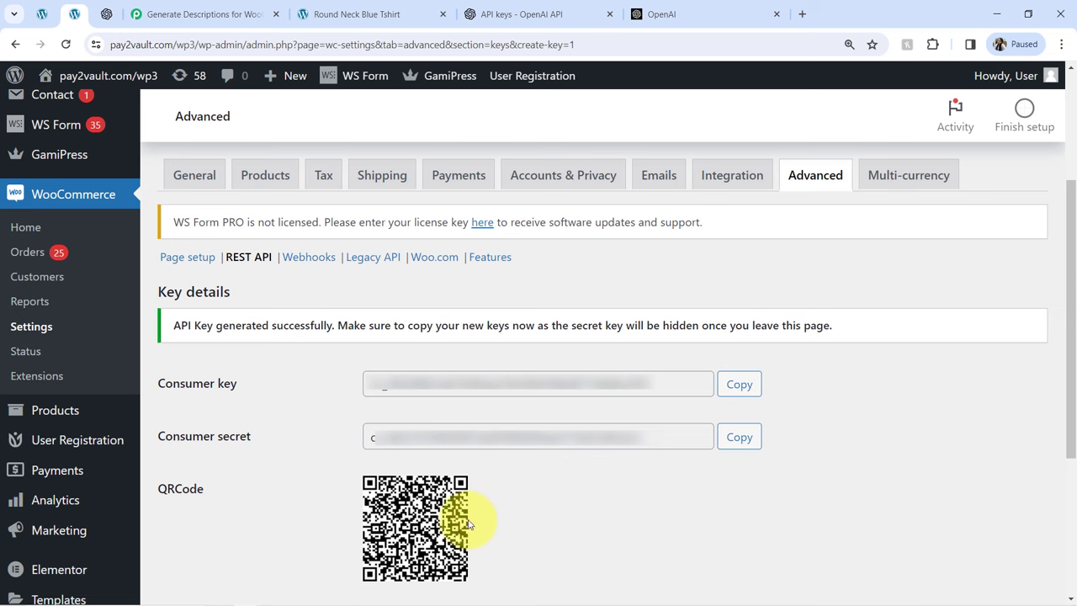
{"action": "left_click", "coordinate": [223, 10]}
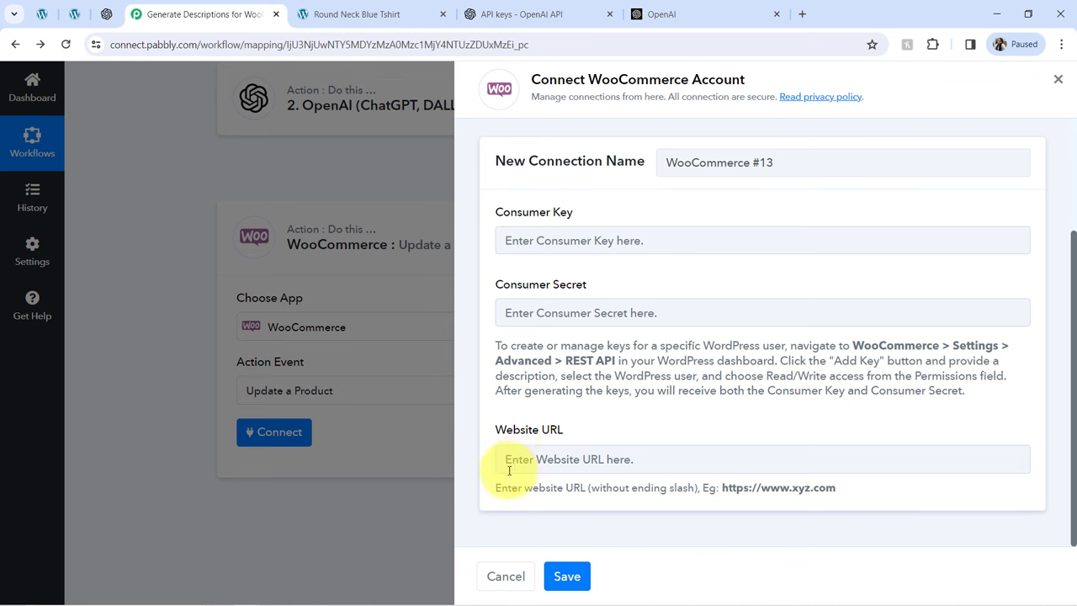
{"action": "left_click_drag", "start_coordinate": [510, 434], "coordinate": [580, 429]}
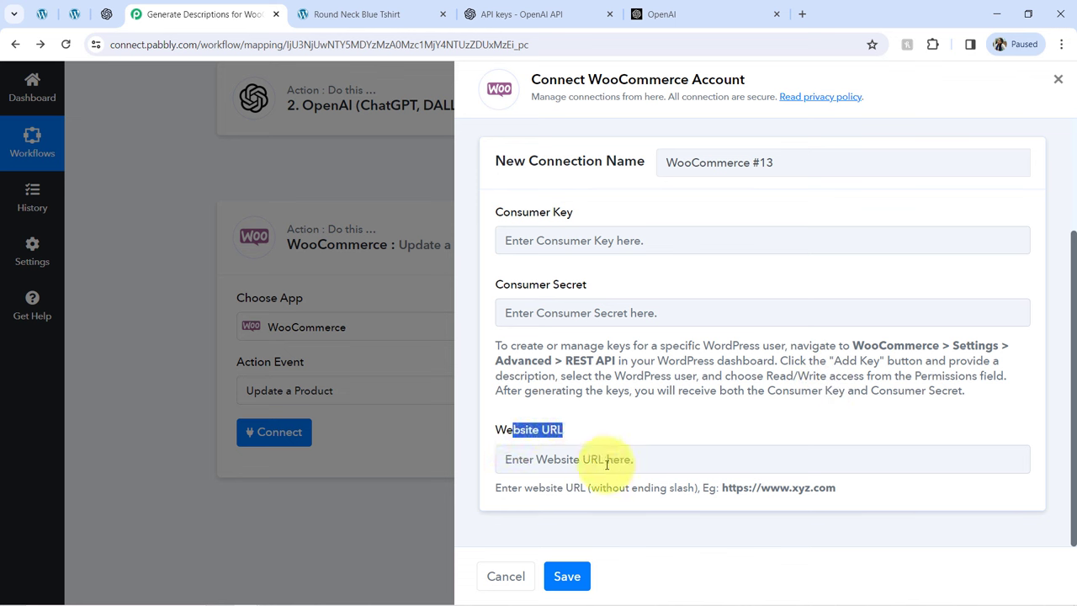
{"action": "left_click_drag", "start_coordinate": [602, 488], "coordinate": [667, 488]}
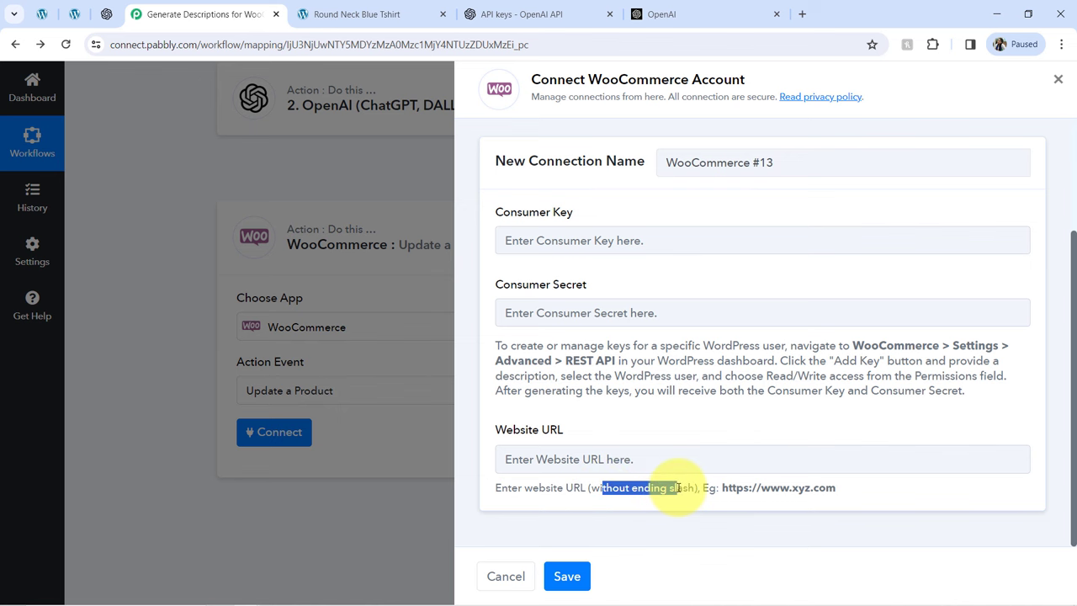
{"action": "left_click", "coordinate": [44, 10]}
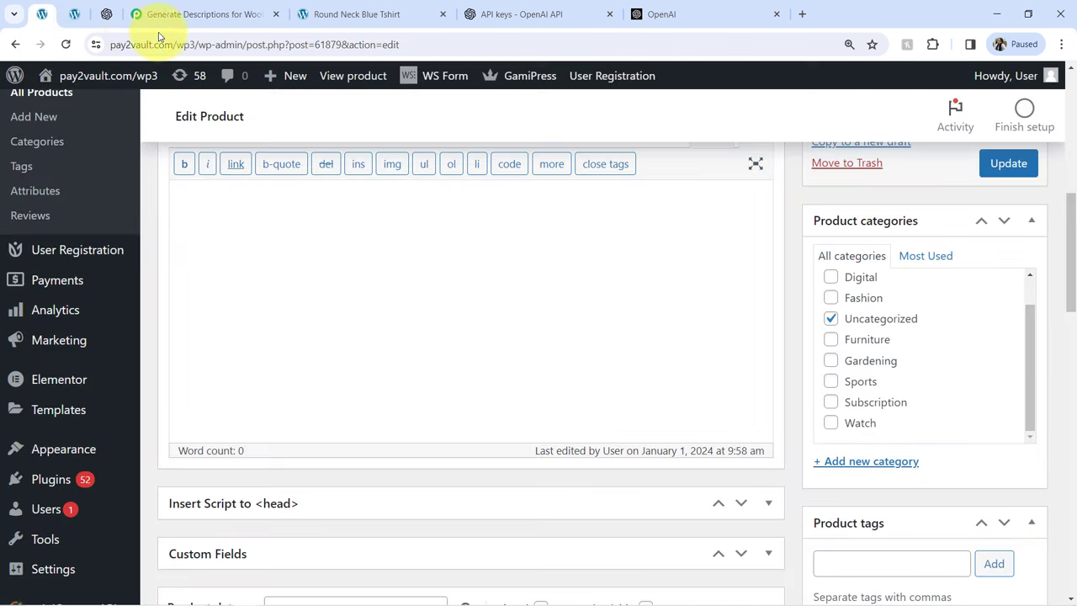
{"action": "left_click_drag", "start_coordinate": [195, 46], "coordinate": [95, 54]}
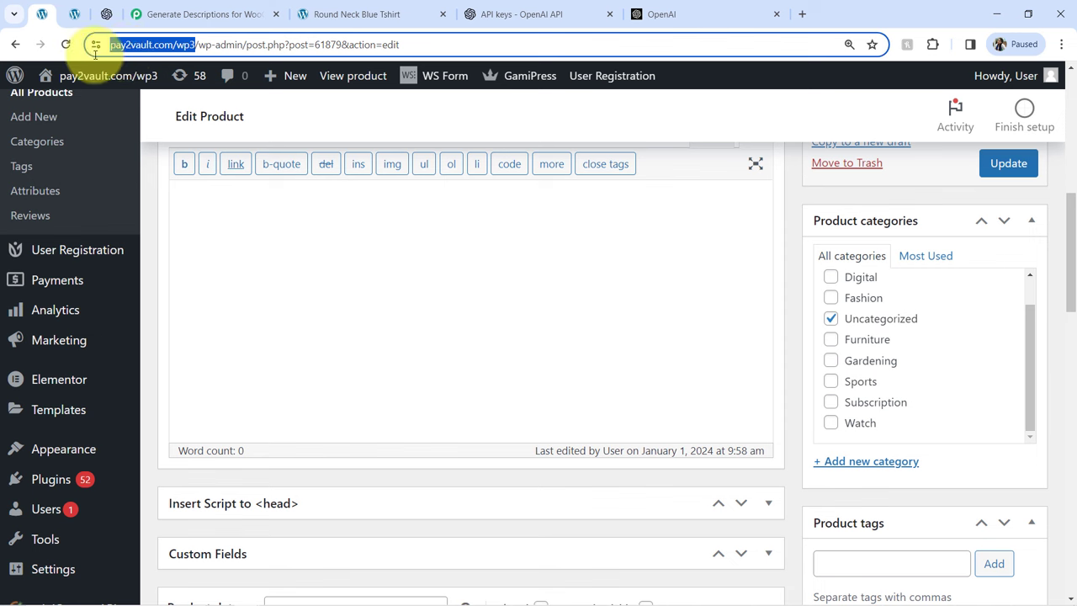
{"action": "left_click", "coordinate": [156, 13]}
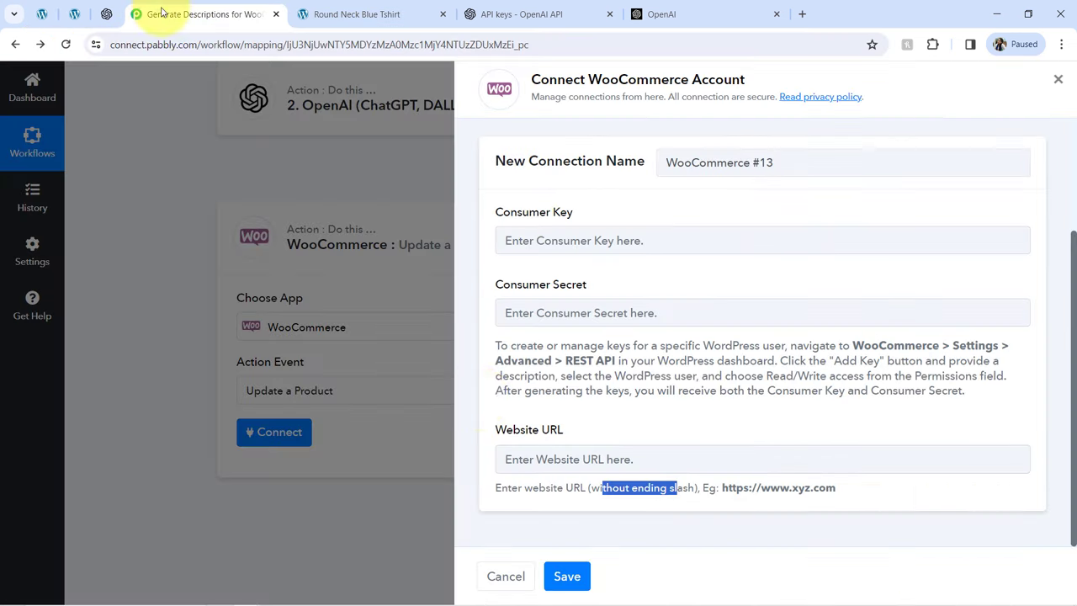
{"action": "left_click", "coordinate": [522, 455]}
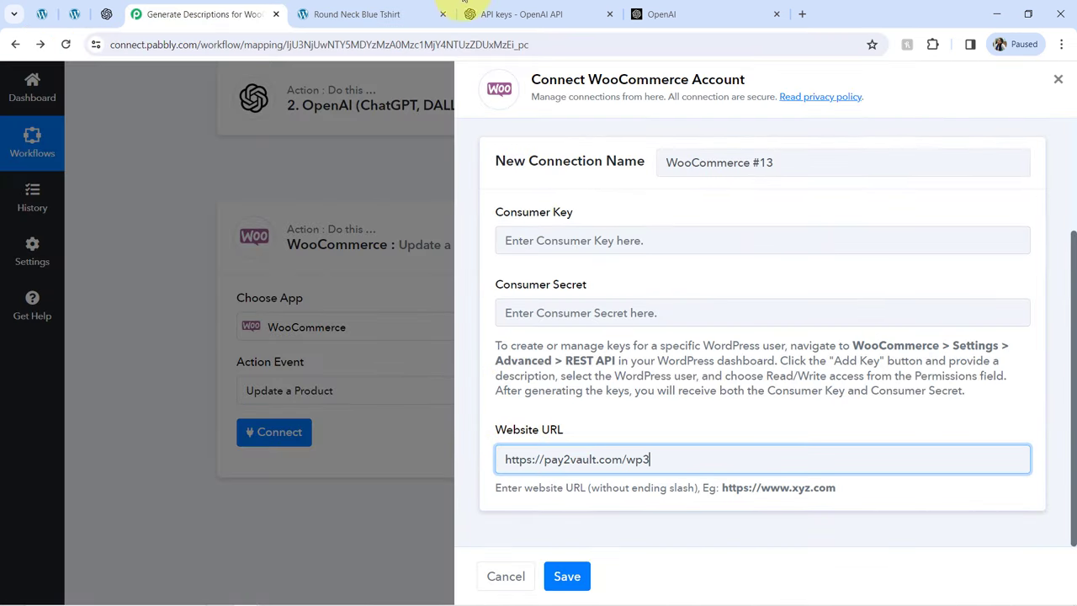
Step: Switch to the existing connection WooCommerce #12 and save it for the Update a Product action
{"action": "mouse_move", "coordinate": [603, 594]}
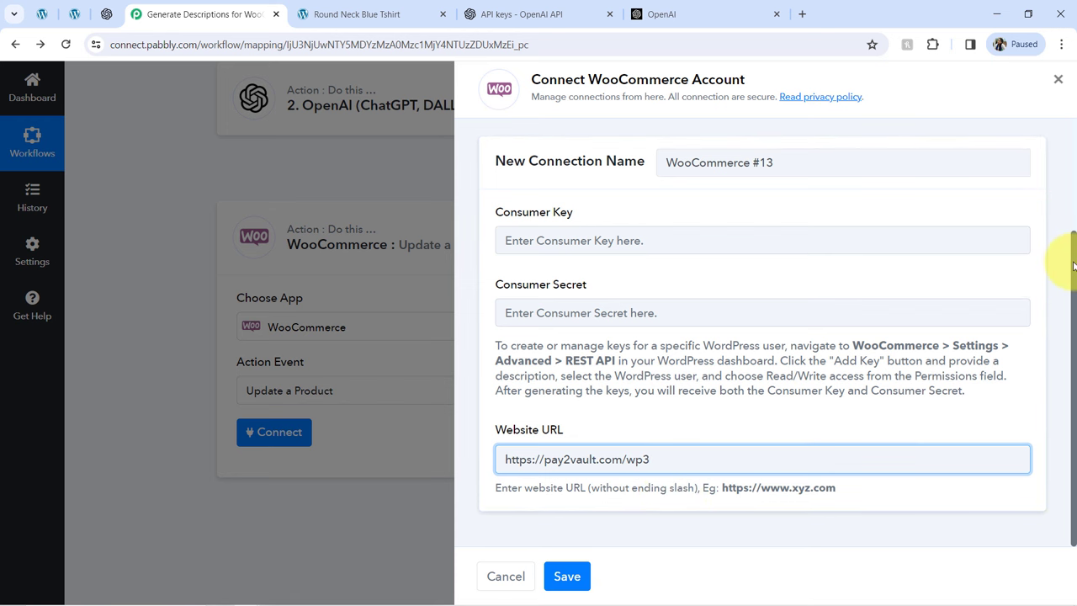
{"action": "left_click_drag", "start_coordinate": [1073, 266], "coordinate": [1070, 194]}
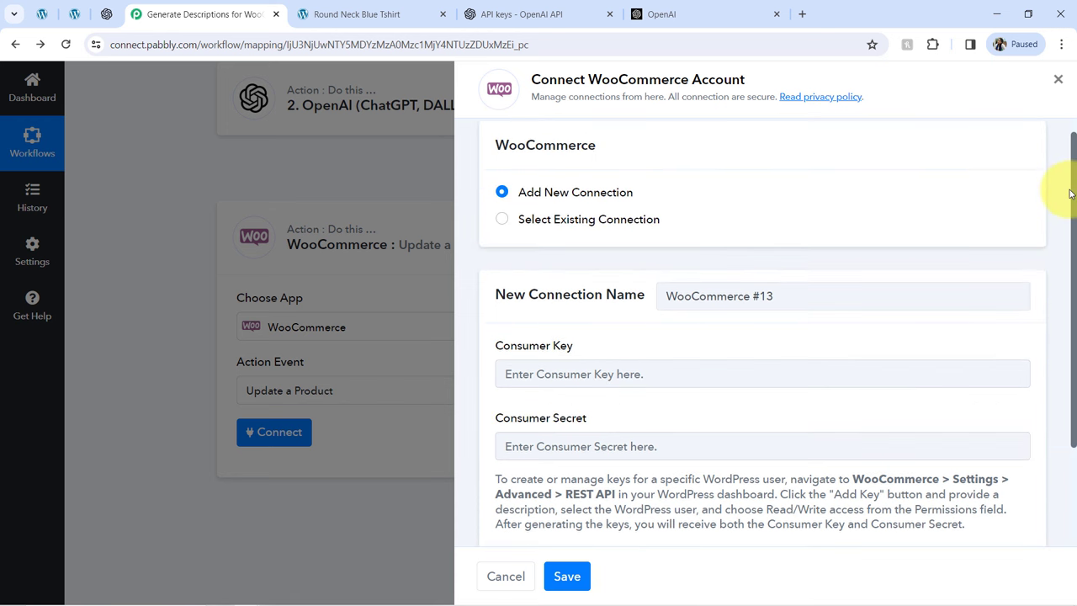
{"action": "left_click", "coordinate": [578, 222]}
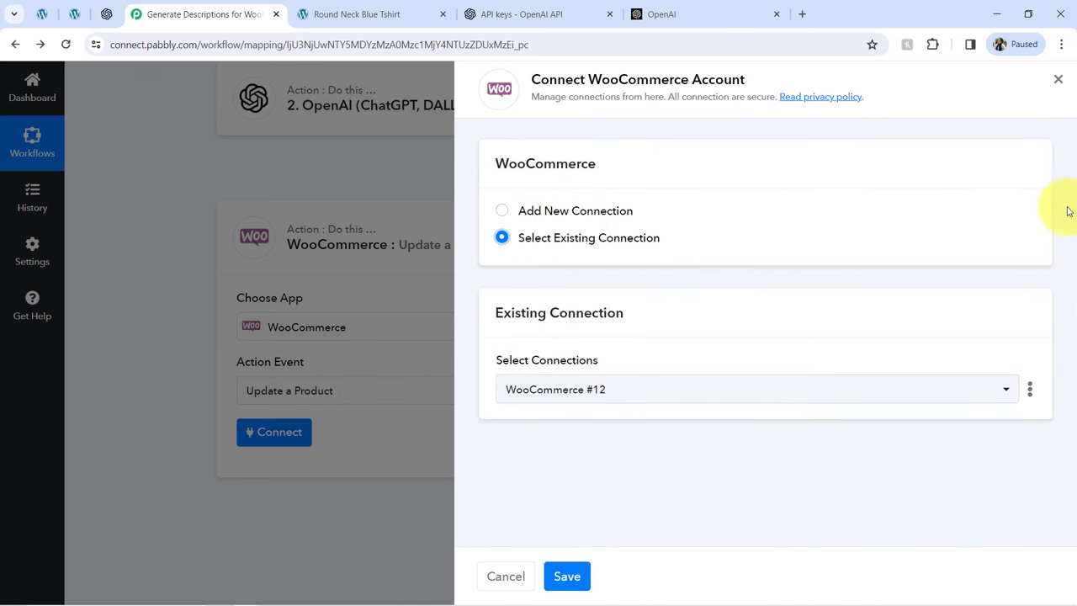
{"action": "left_click", "coordinate": [569, 576]}
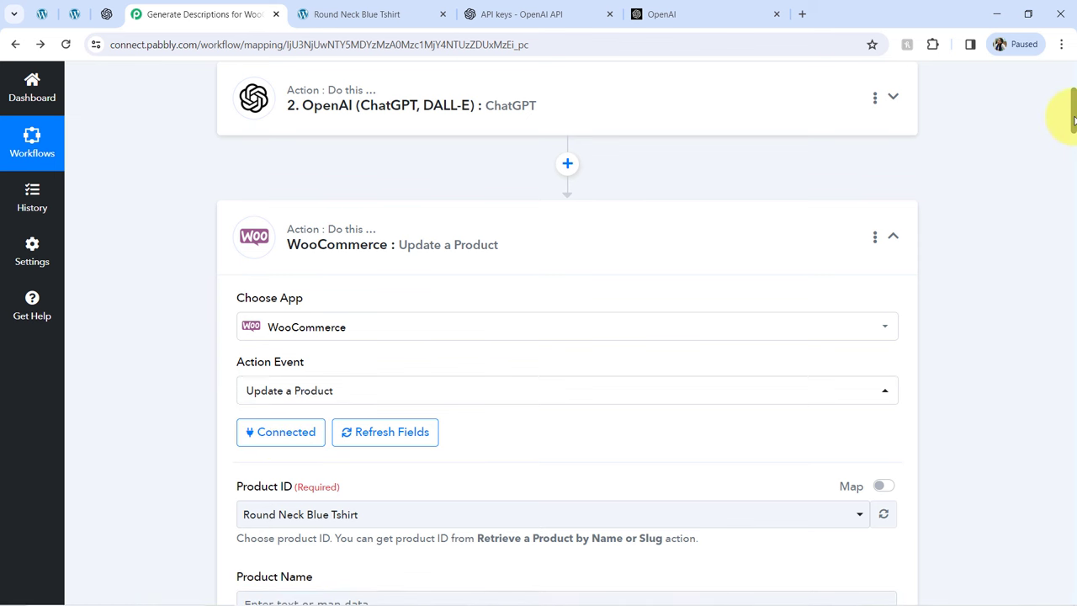
Step: Choose Round Neck Blue Tshirt as the required Product ID and review the other products offered
{"action": "left_click_drag", "start_coordinate": [1074, 120], "coordinate": [1074, 150]}
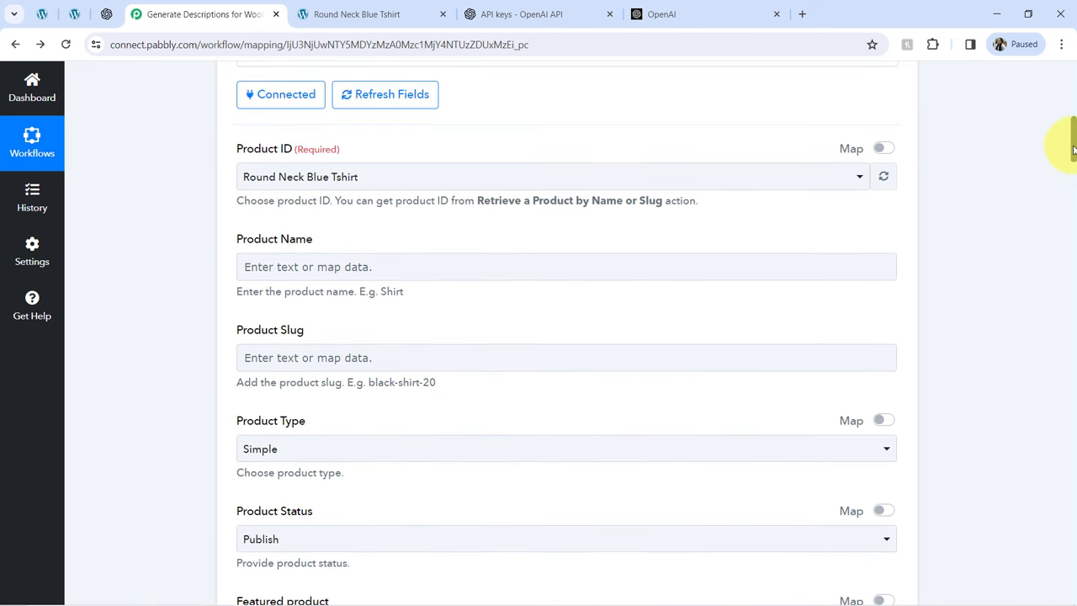
{"action": "left_click_drag", "start_coordinate": [221, 152], "coordinate": [264, 153]}
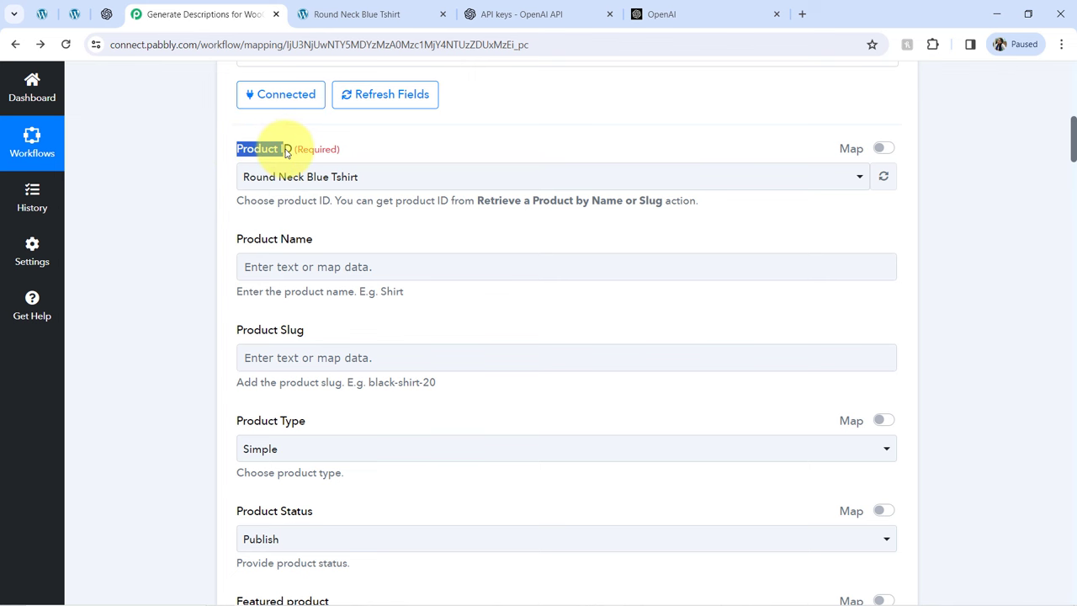
{"action": "left_click", "coordinate": [279, 178]}
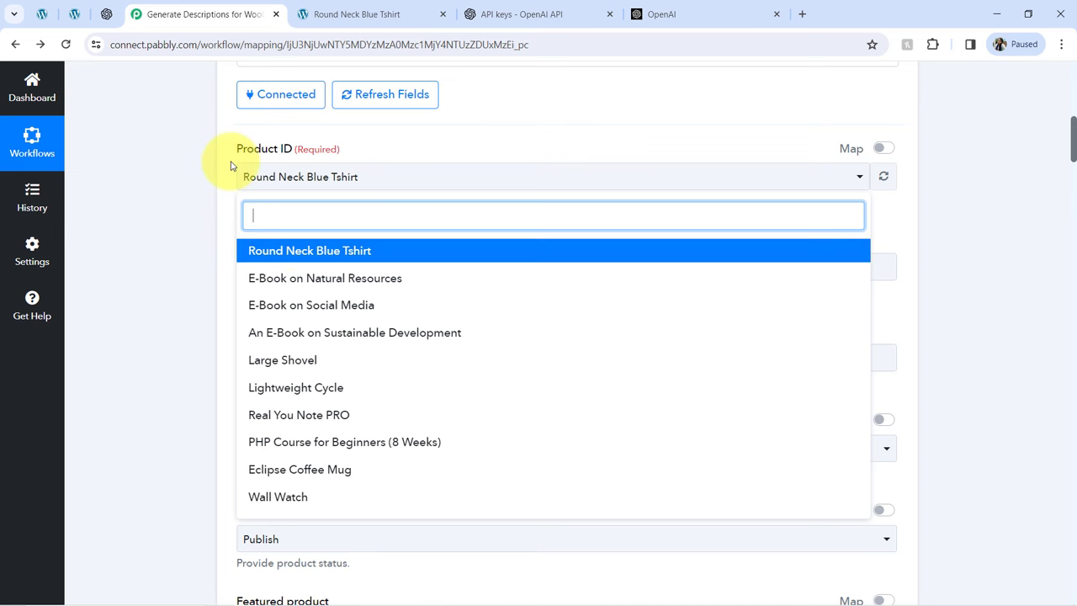
{"action": "left_click", "coordinate": [266, 252]}
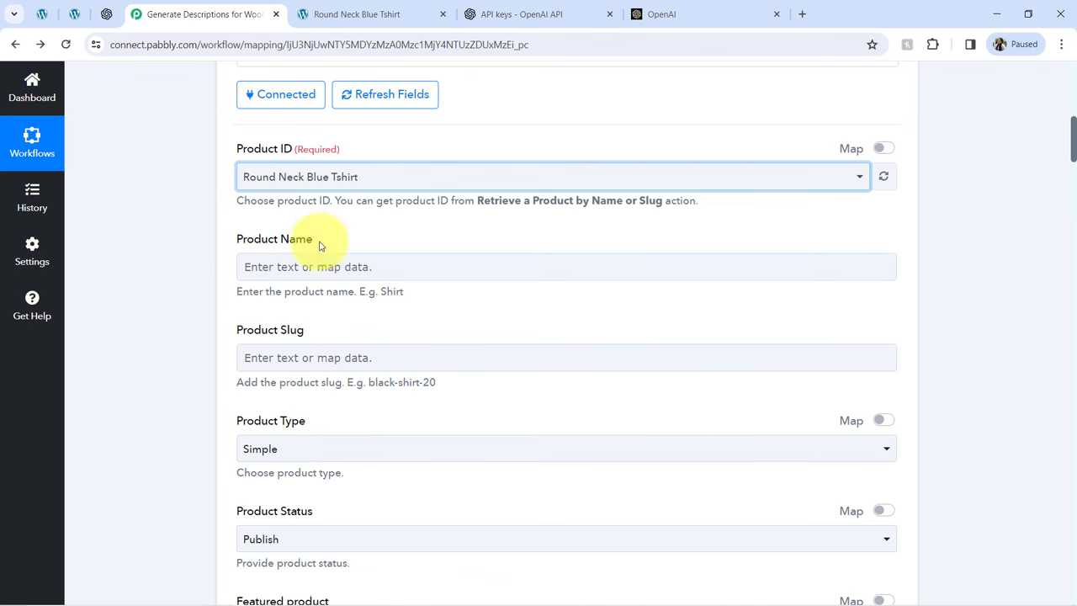
{"action": "left_click", "coordinate": [244, 178]}
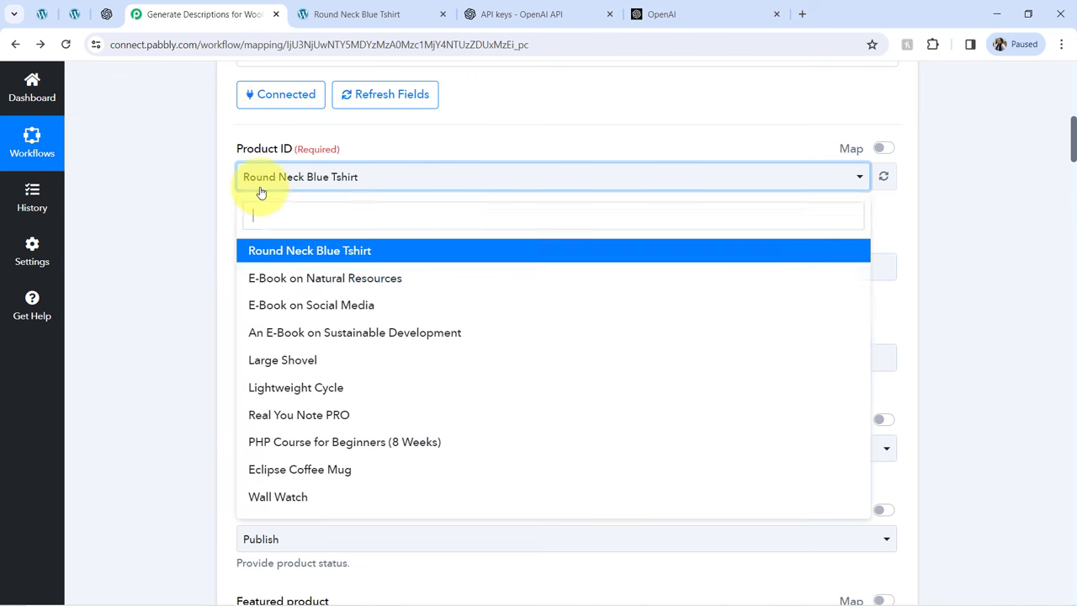
{"action": "left_click", "coordinate": [165, 185]}
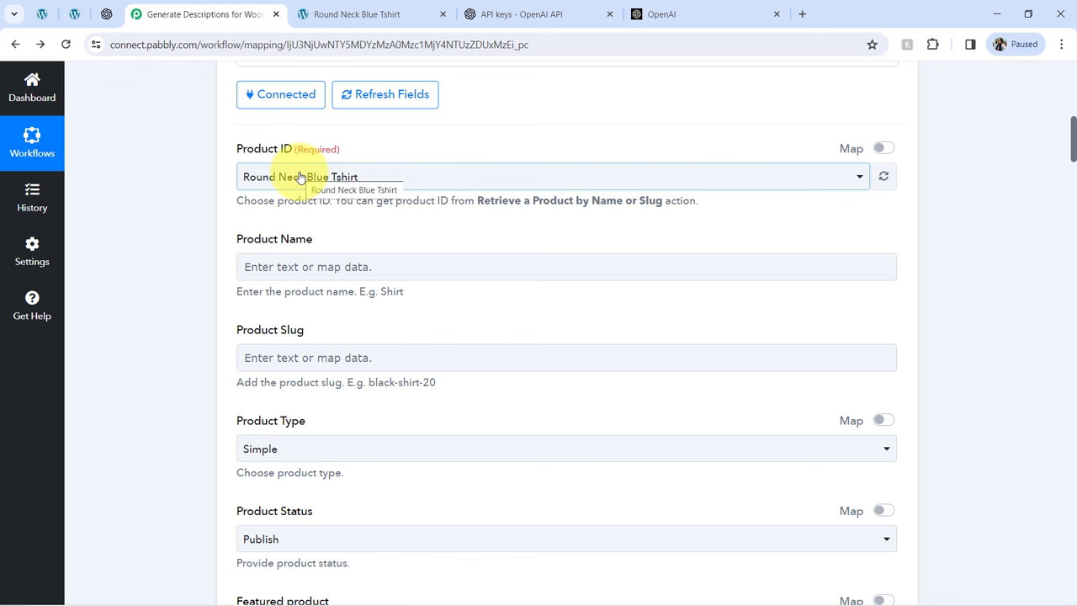
Step: Enable mapping for Product ID, clear its fixed value, and map the Id from the New Product Created step
{"action": "left_click", "coordinate": [883, 150]}
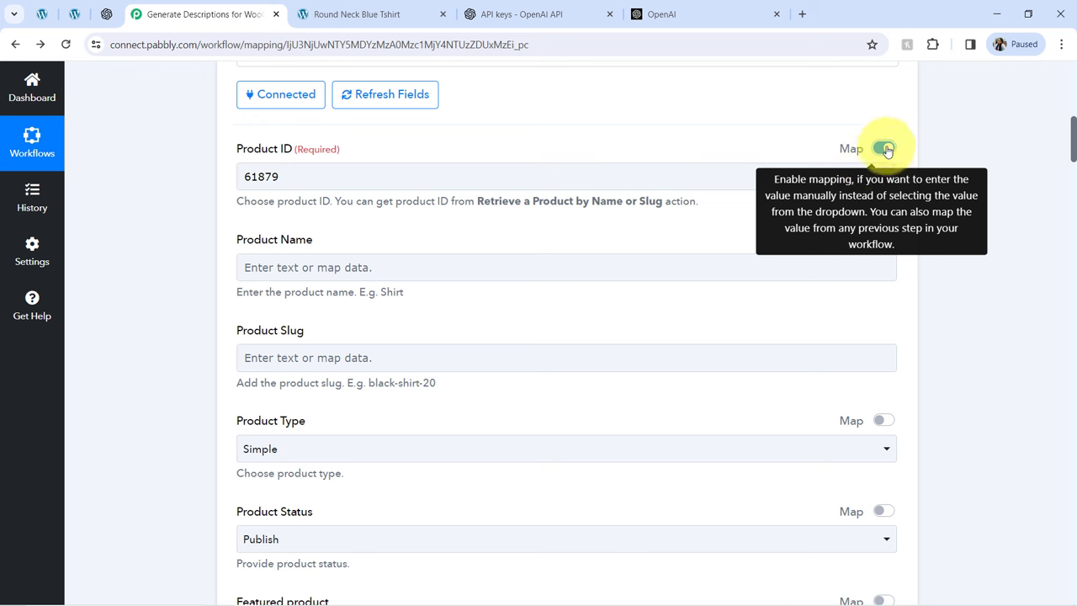
{"action": "double_click", "coordinate": [263, 178]}
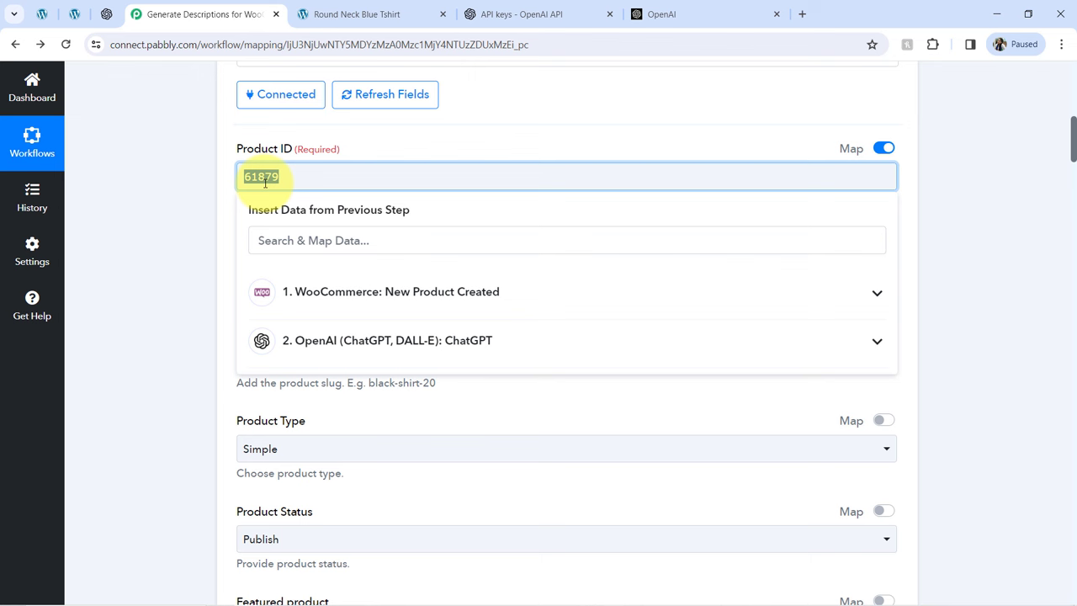
{"action": "left_click", "coordinate": [201, 237]}
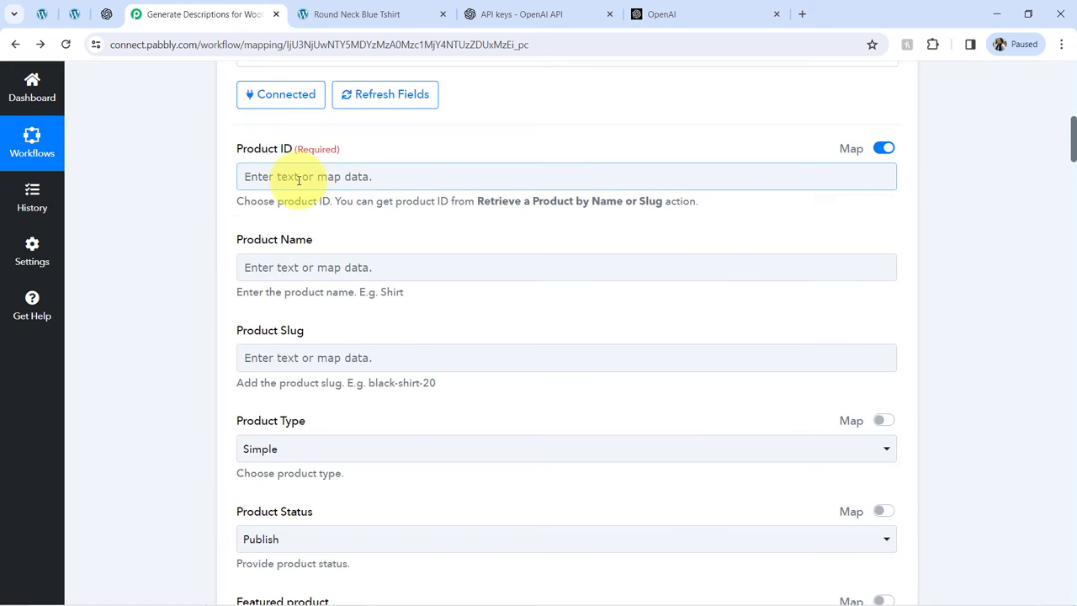
{"action": "left_click", "coordinate": [298, 178]}
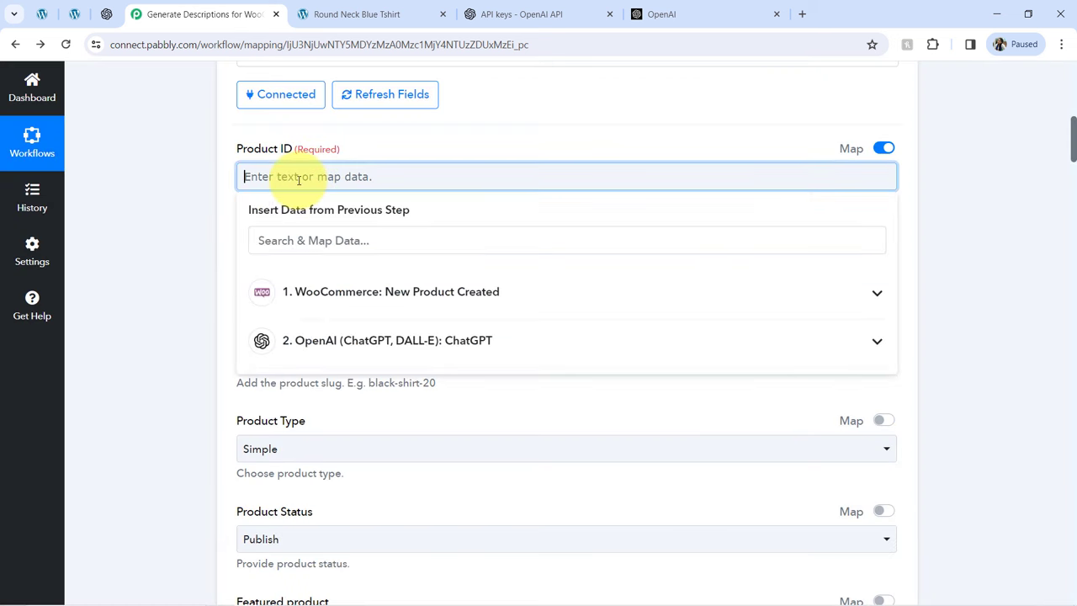
{"action": "left_click", "coordinate": [351, 302]}
{"action": "left_click", "coordinate": [266, 244]}
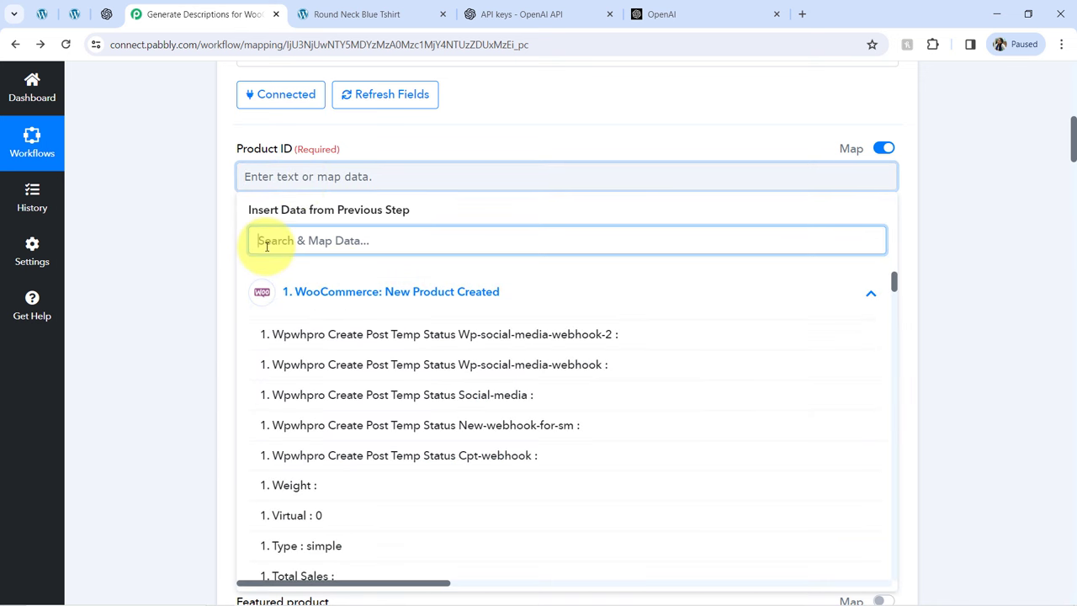
{"action": "type", "text": "id"}
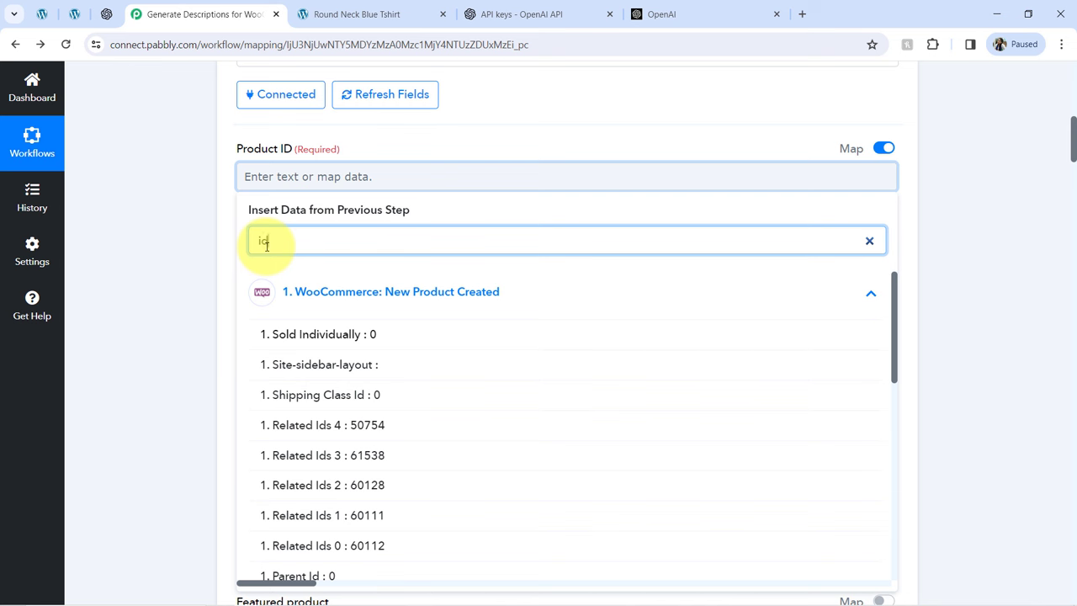
{"action": "left_click_drag", "start_coordinate": [895, 305], "coordinate": [879, 446]}
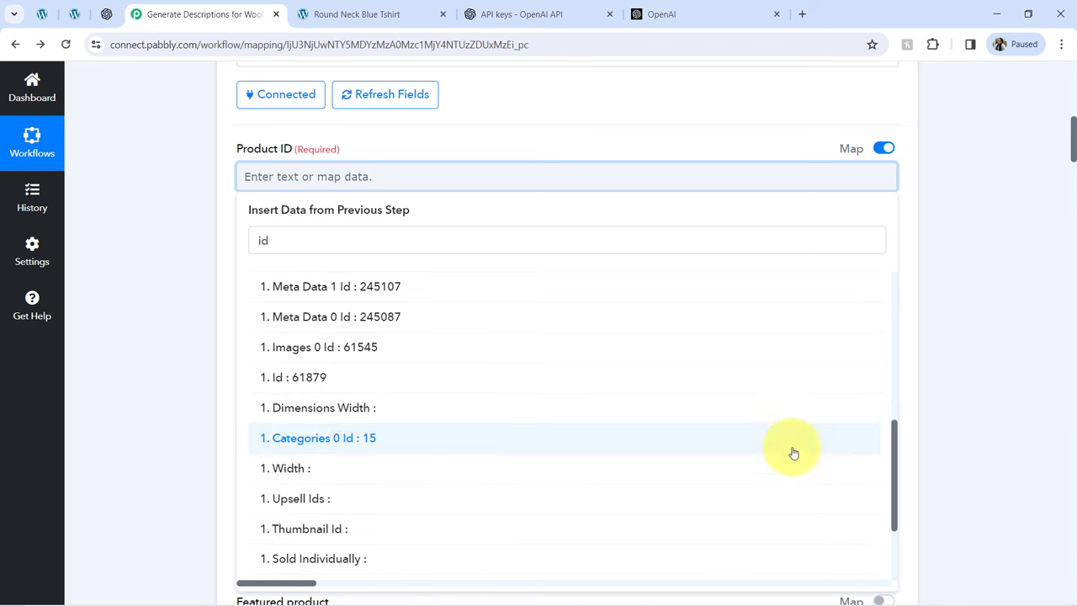
{"action": "left_click", "coordinate": [319, 387]}
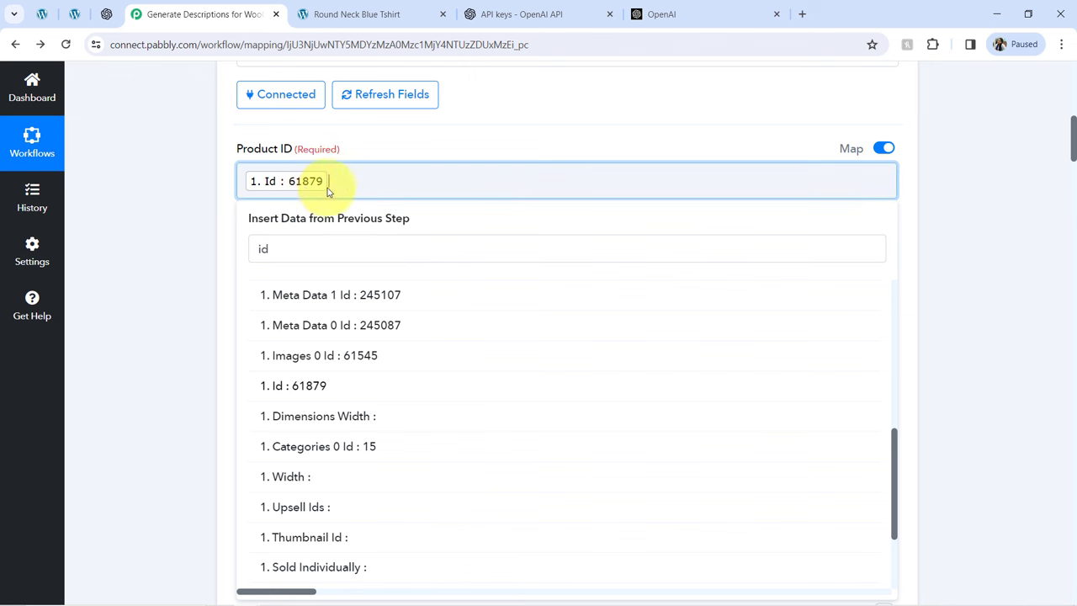
Step: Check the product ID in the address of WordPress's Round Neck Blue Tshirt edit page and return to the Pabbly Connect workflow
{"action": "left_click", "coordinate": [74, 15]}
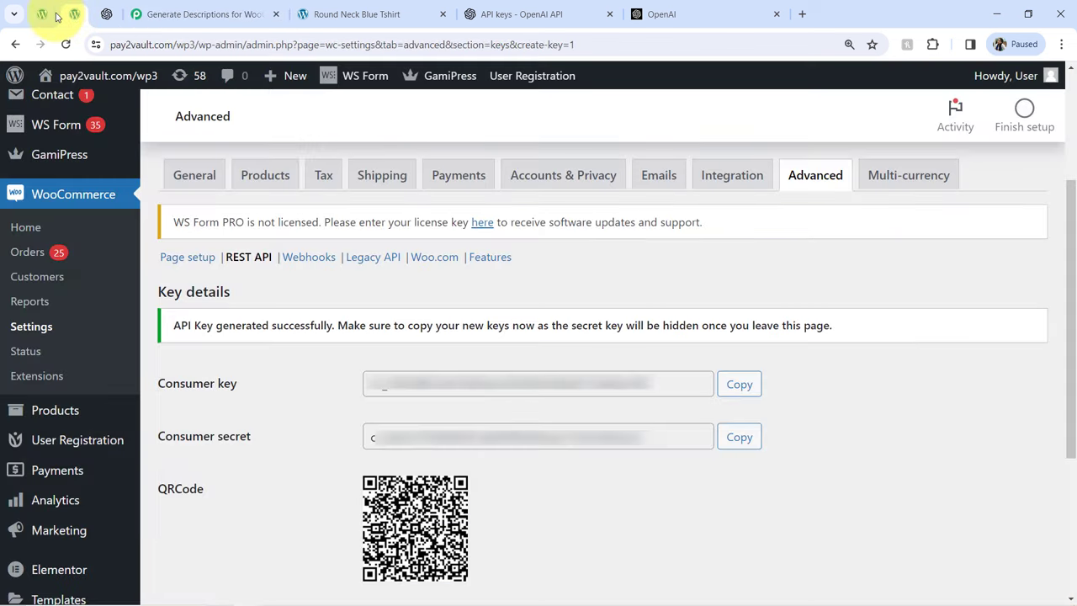
{"action": "left_click", "coordinate": [56, 17]}
{"action": "left_click_drag", "start_coordinate": [111, 44], "coordinate": [227, 45]}
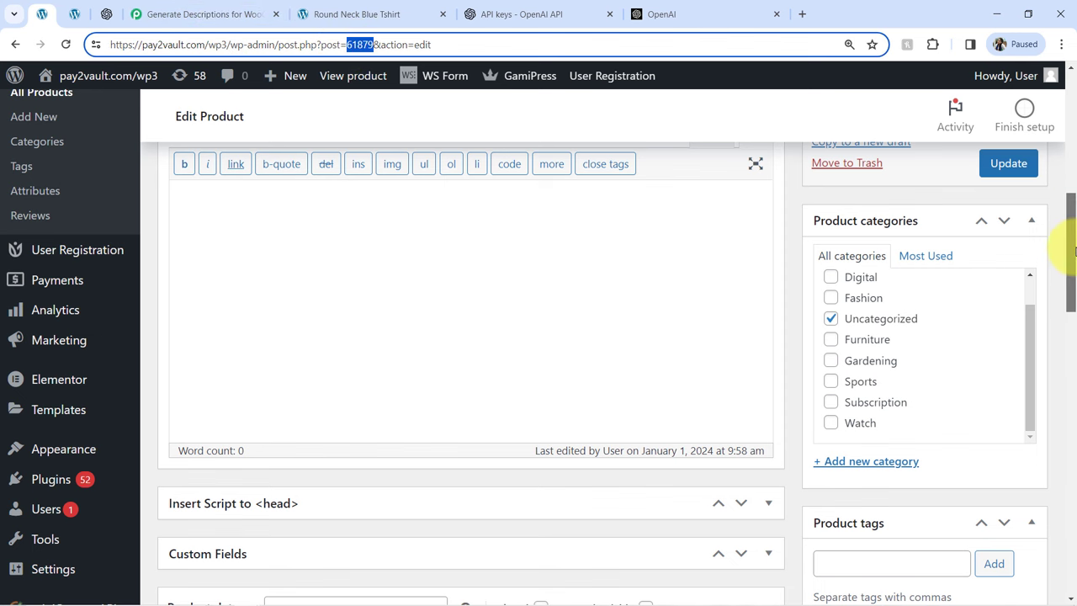
{"action": "left_click_drag", "start_coordinate": [1073, 249], "coordinate": [1070, 93]}
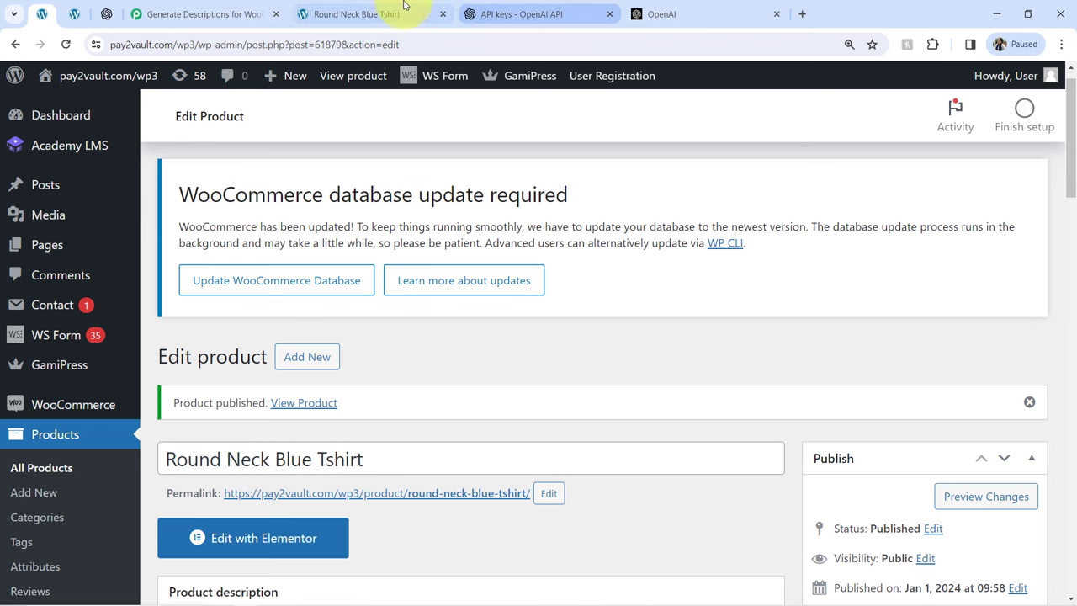
{"action": "left_click", "coordinate": [197, 15]}
{"action": "left_click", "coordinate": [207, 223]}
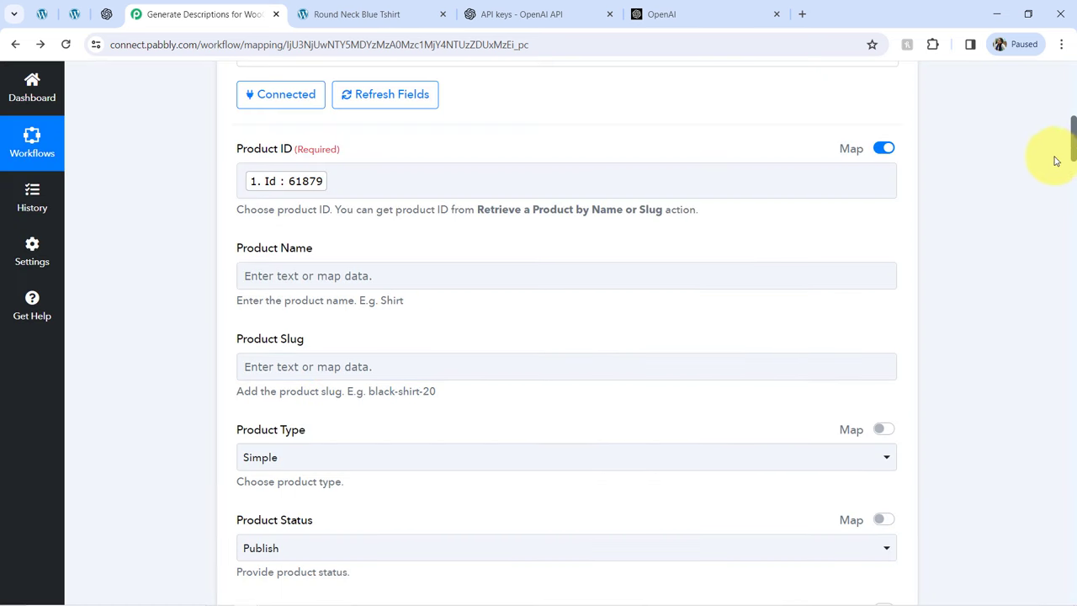
Step: Leave Product Name and Product Slug empty and map ChatGPT's Choices 0 Message Content into the Description field
{"action": "mouse_move", "coordinate": [1074, 150]}
{"action": "left_mouse_down"}
{"action": "mouse_move", "coordinate": [1073, 166]}
{"action": "mouse_move", "coordinate": [1066, 150]}
{"action": "left_mouse_up"}
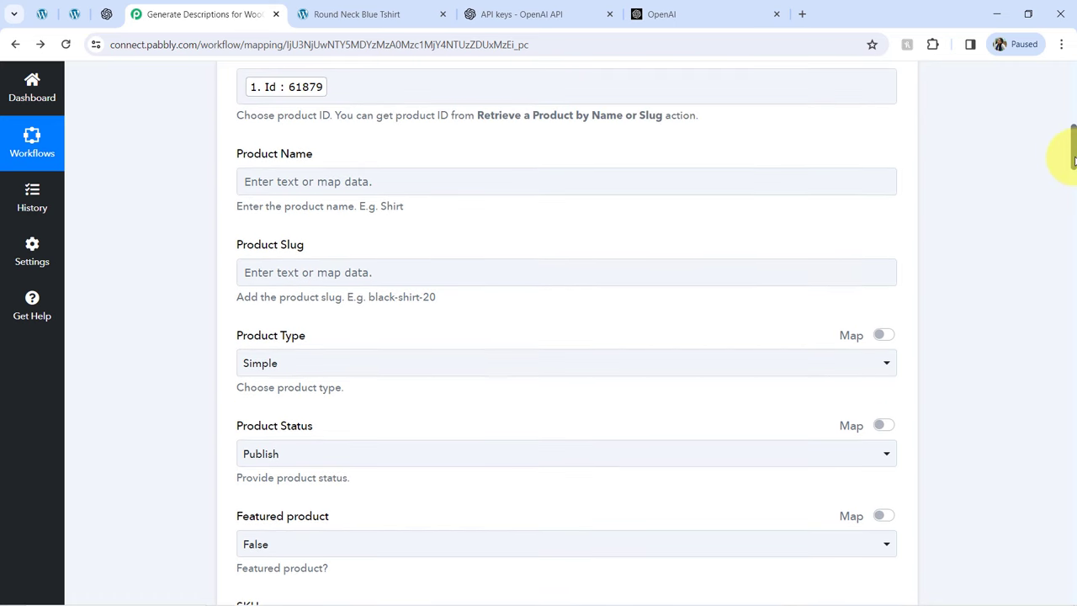
{"action": "left_click_drag", "start_coordinate": [253, 155], "coordinate": [317, 156]}
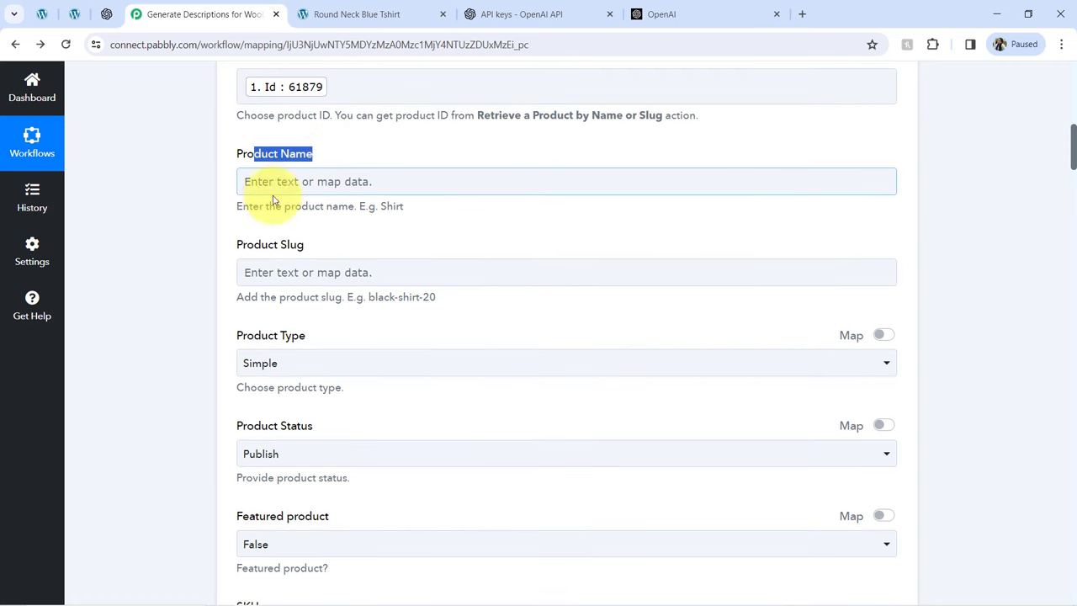
{"action": "left_click_drag", "start_coordinate": [237, 245], "coordinate": [320, 247]}
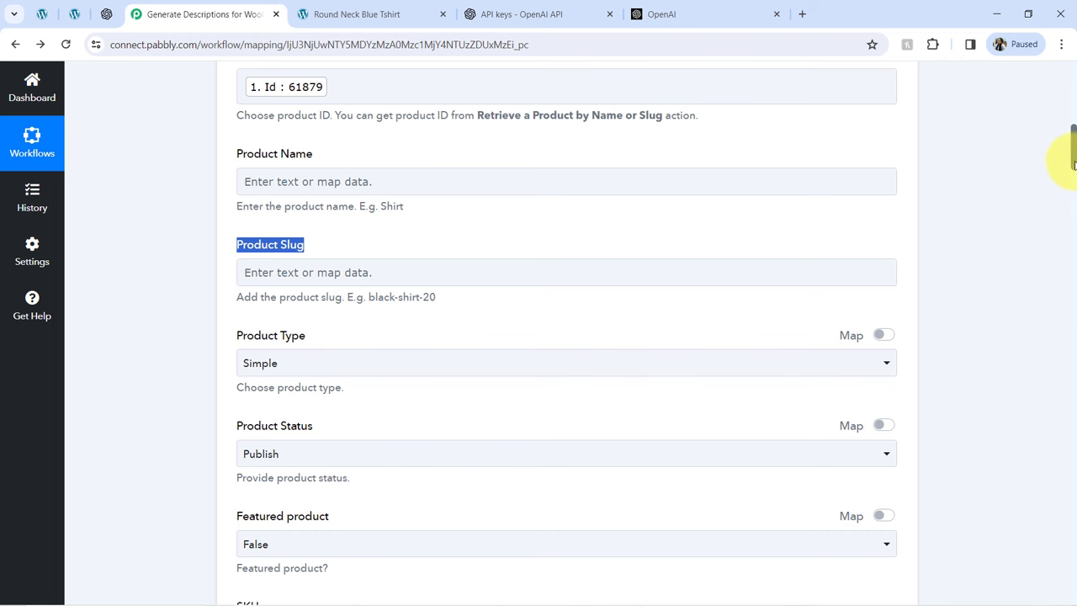
{"action": "left_click_drag", "start_coordinate": [1073, 165], "coordinate": [1060, 228]}
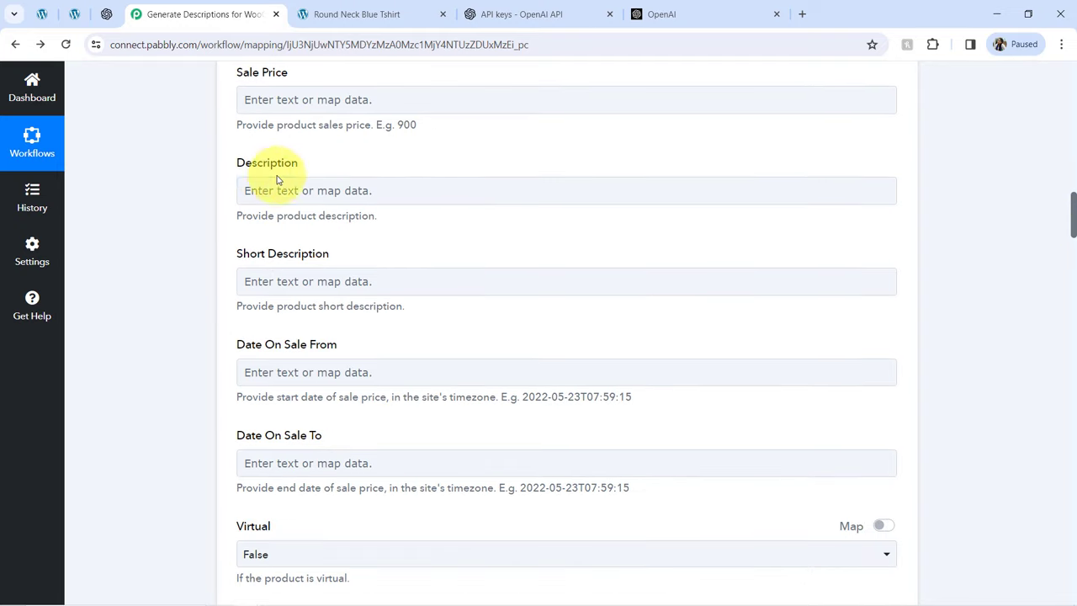
{"action": "left_click_drag", "start_coordinate": [251, 164], "coordinate": [297, 164]}
{"action": "left_click", "coordinate": [281, 190]}
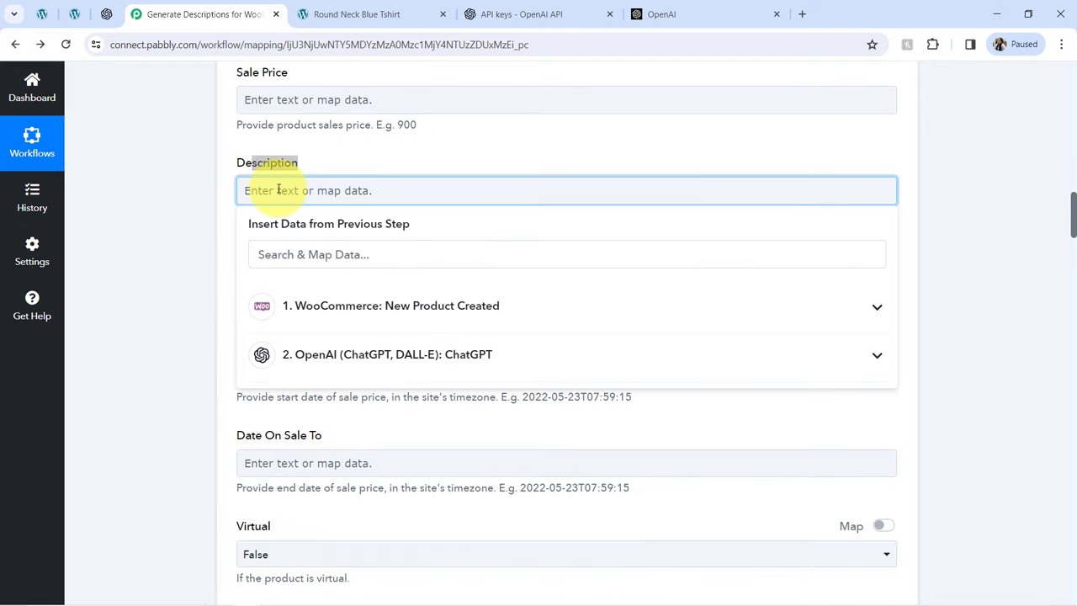
{"action": "left_click", "coordinate": [300, 357]}
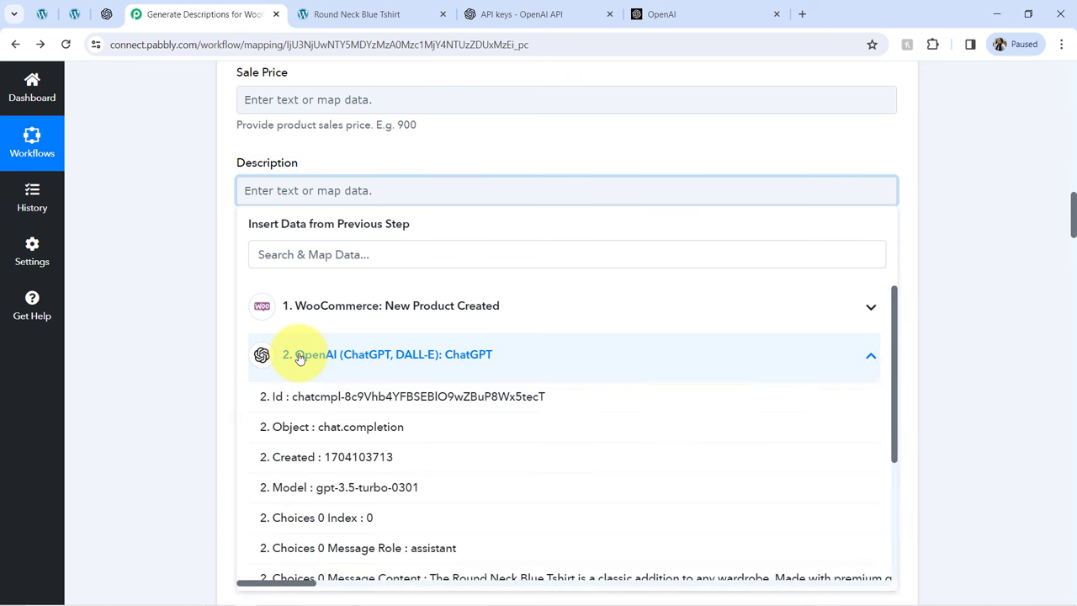
{"action": "left_click", "coordinate": [296, 254]}
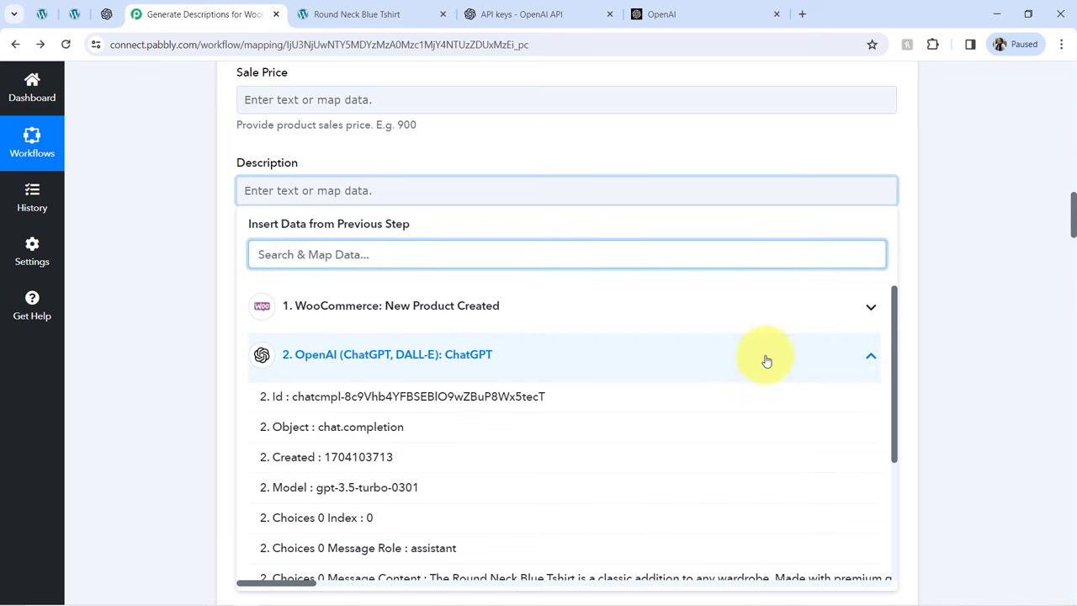
{"action": "left_click_drag", "start_coordinate": [896, 322], "coordinate": [894, 417]}
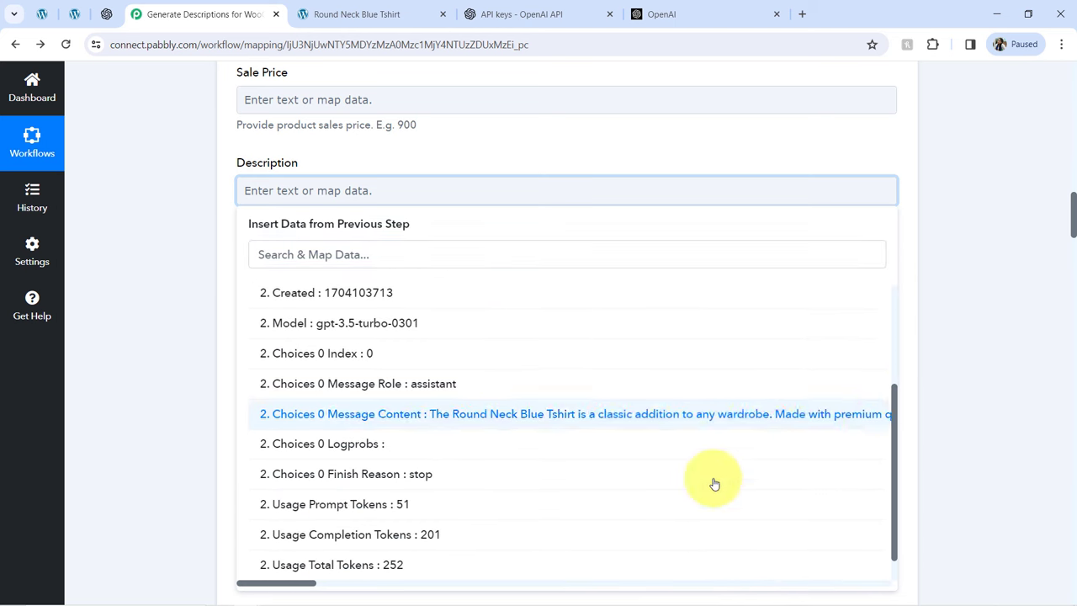
{"action": "left_click", "coordinate": [445, 414]}
{"action": "left_click", "coordinate": [170, 223]}
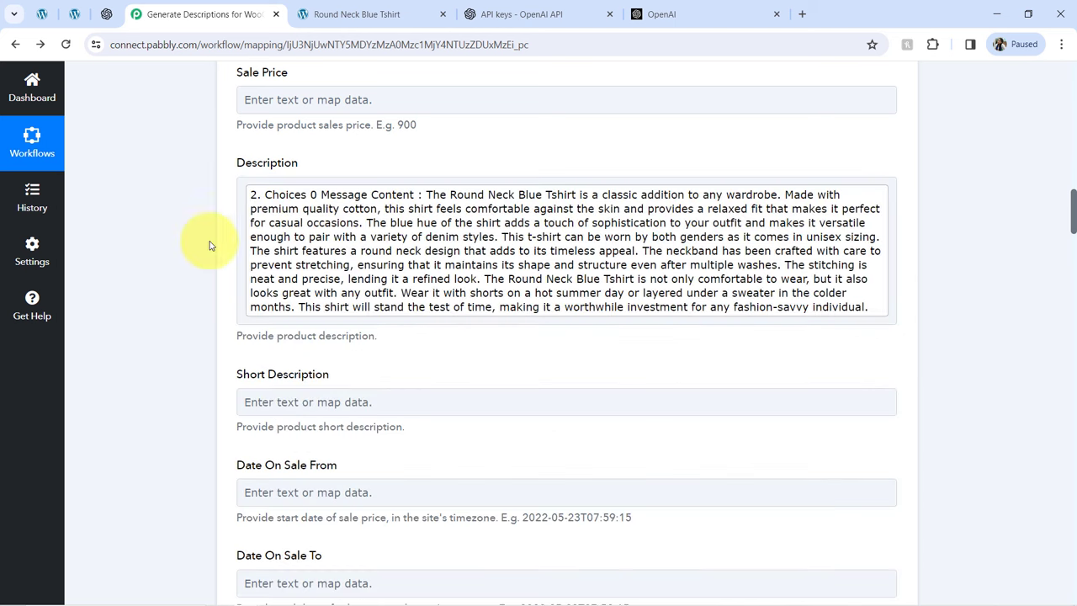
Step: Check the Round Neck Blue Tshirt store page for a product description and return to the end of the action's fields
{"action": "left_click_drag", "start_coordinate": [1073, 212], "coordinate": [1074, 579]}
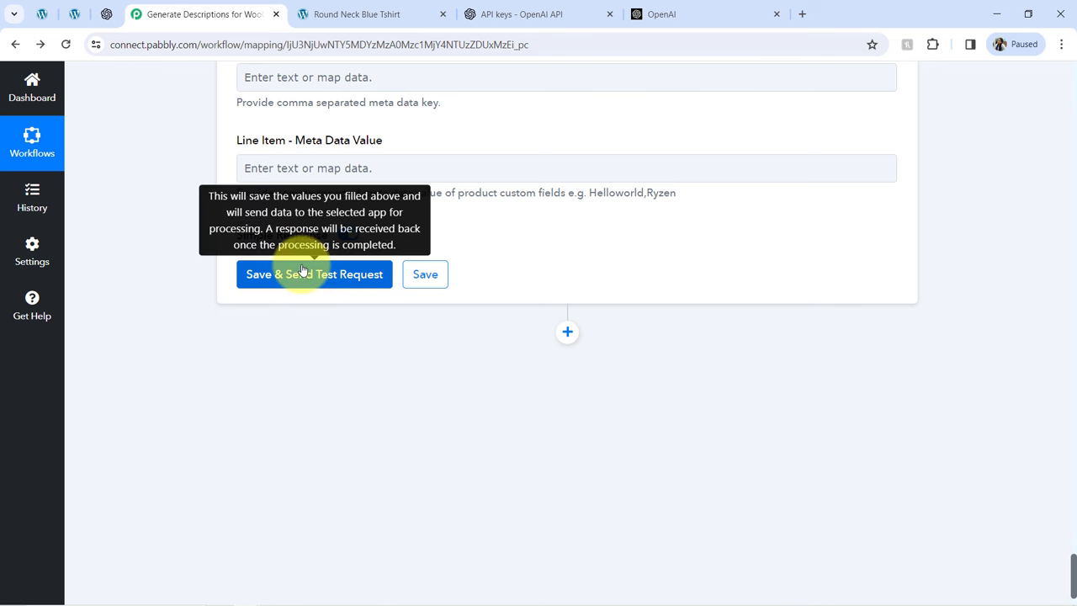
{"action": "left_click", "coordinate": [349, 10]}
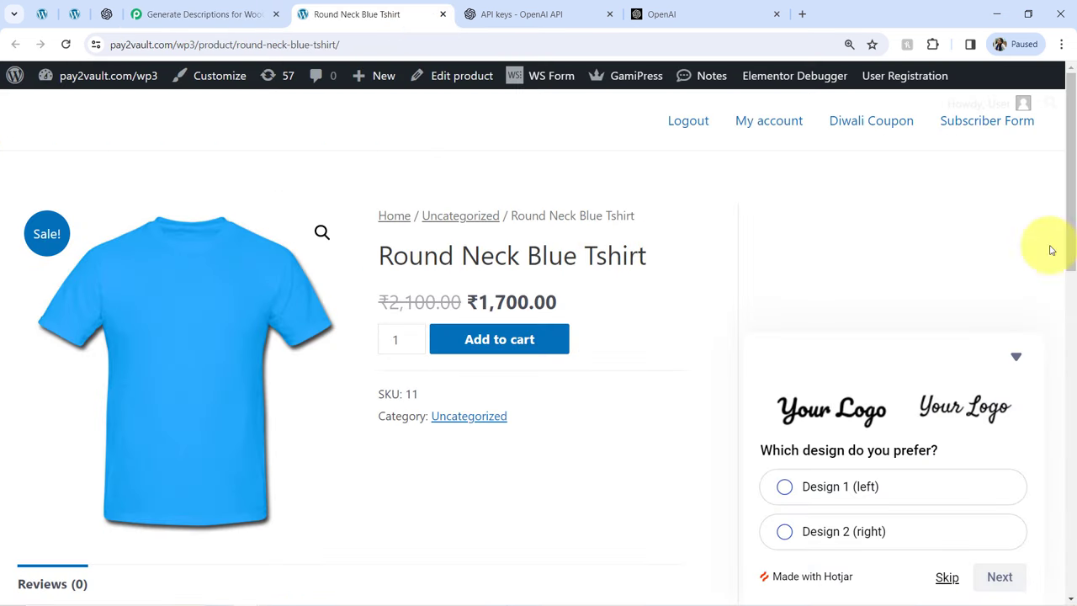
{"action": "scroll", "coordinate": [1050, 248], "scroll_direction": "down", "scroll_amount": 4}
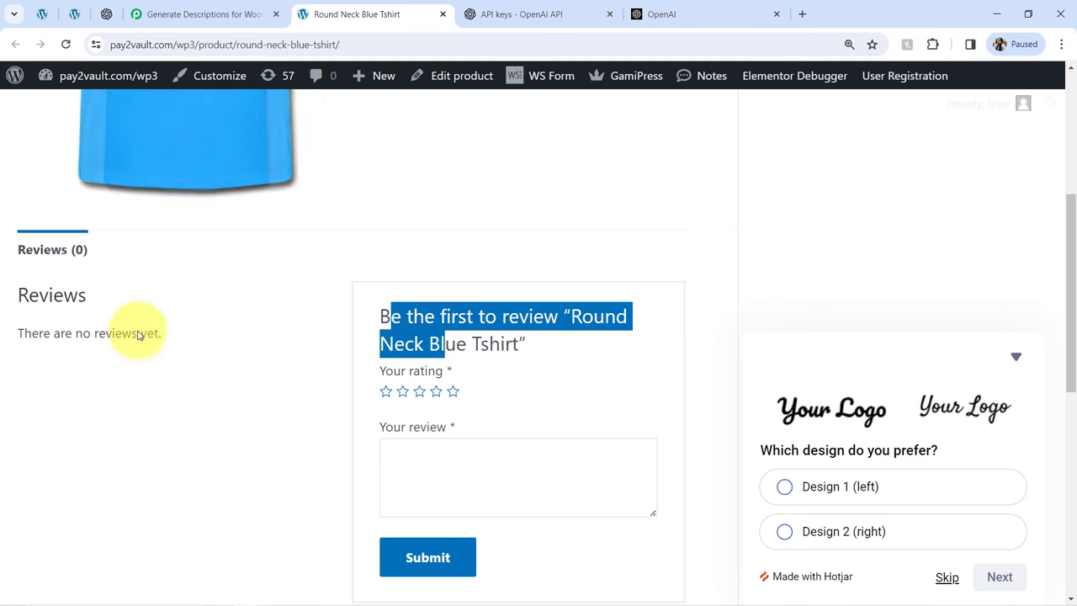
{"action": "left_click", "coordinate": [156, 14]}
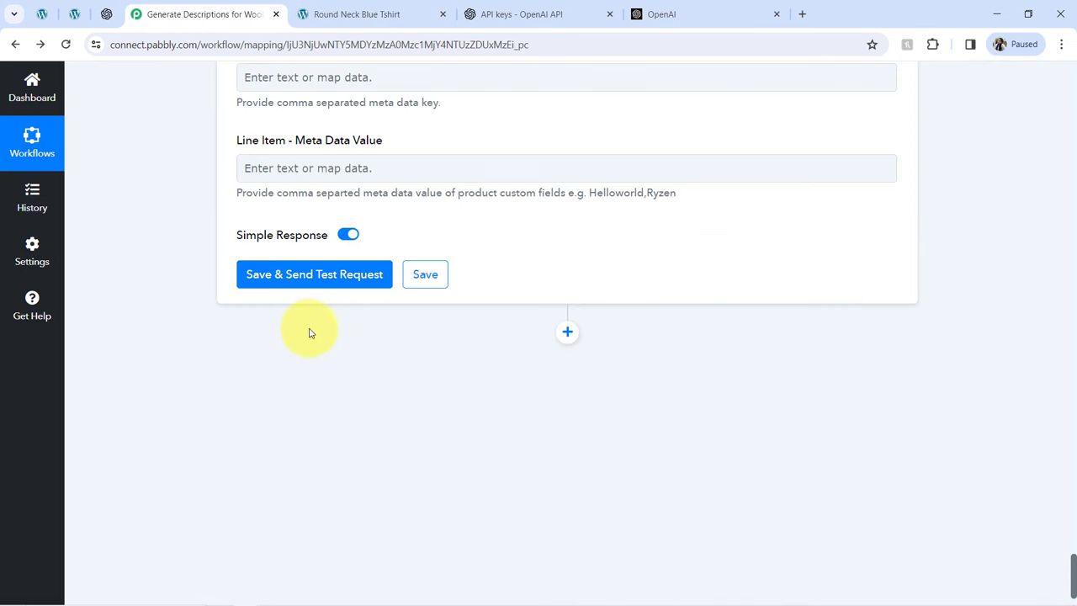
Step: Save the Update a Product action with a test request, then check the reloaded Round Neck Blue Tshirt store page for the description and return
{"action": "left_click", "coordinate": [244, 274]}
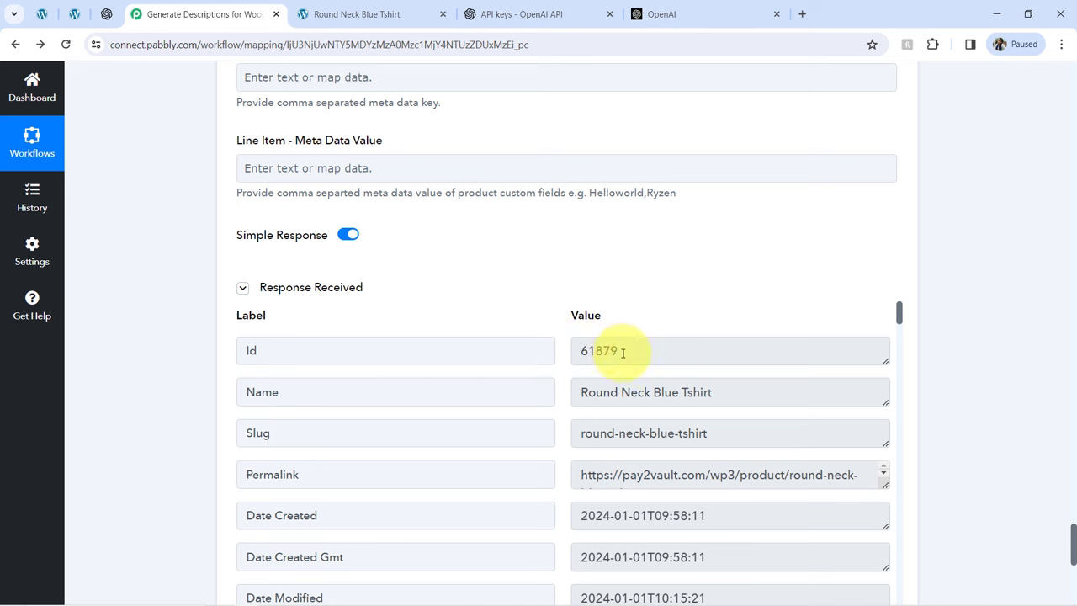
{"action": "left_click", "coordinate": [321, 13]}
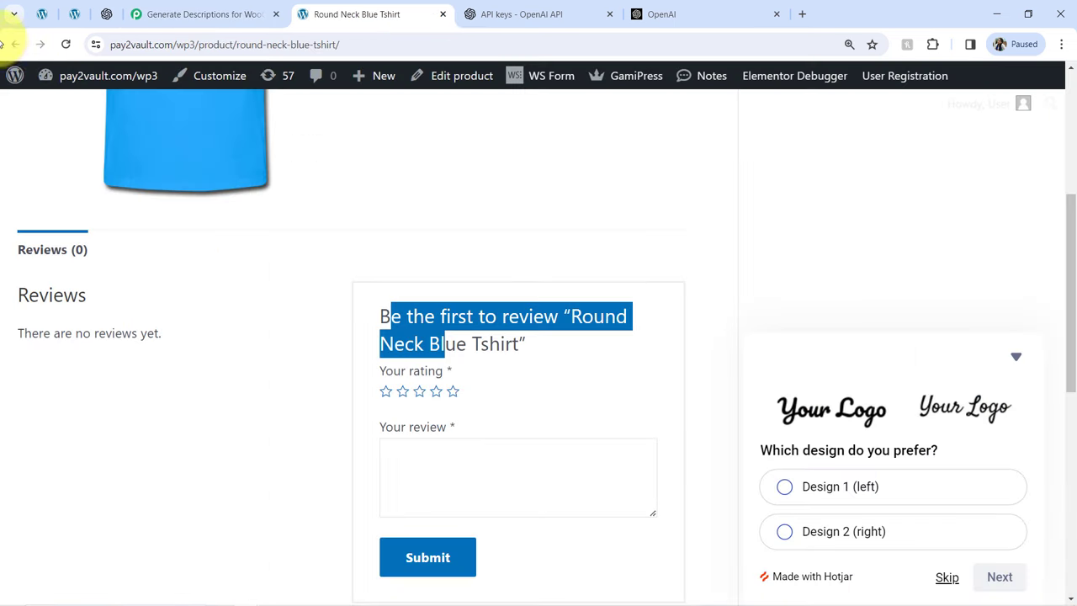
{"action": "left_click", "coordinate": [68, 46]}
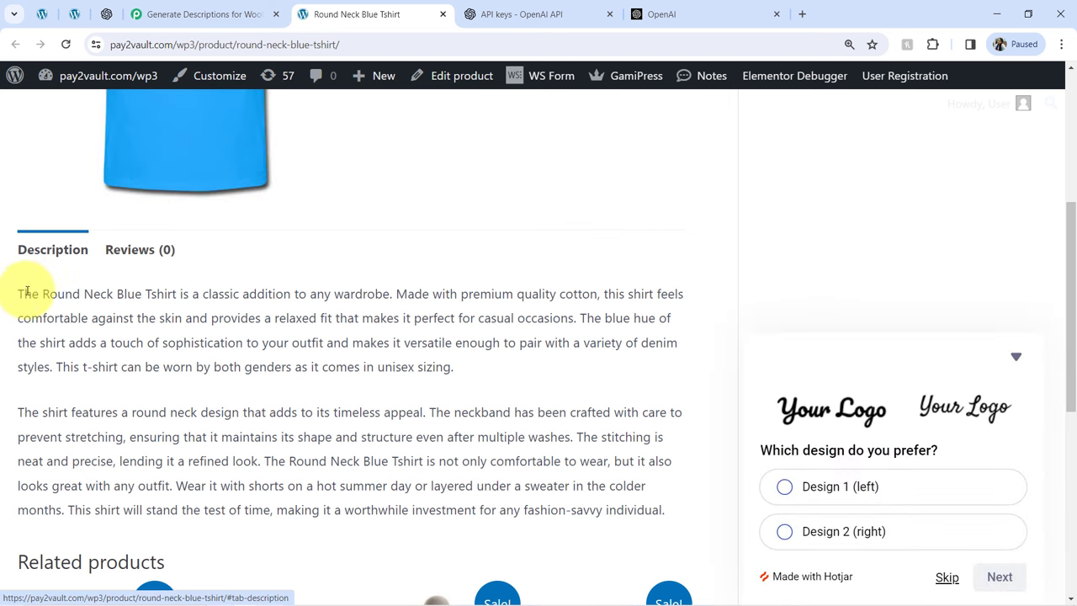
{"action": "left_click_drag", "start_coordinate": [31, 292], "coordinate": [204, 487]}
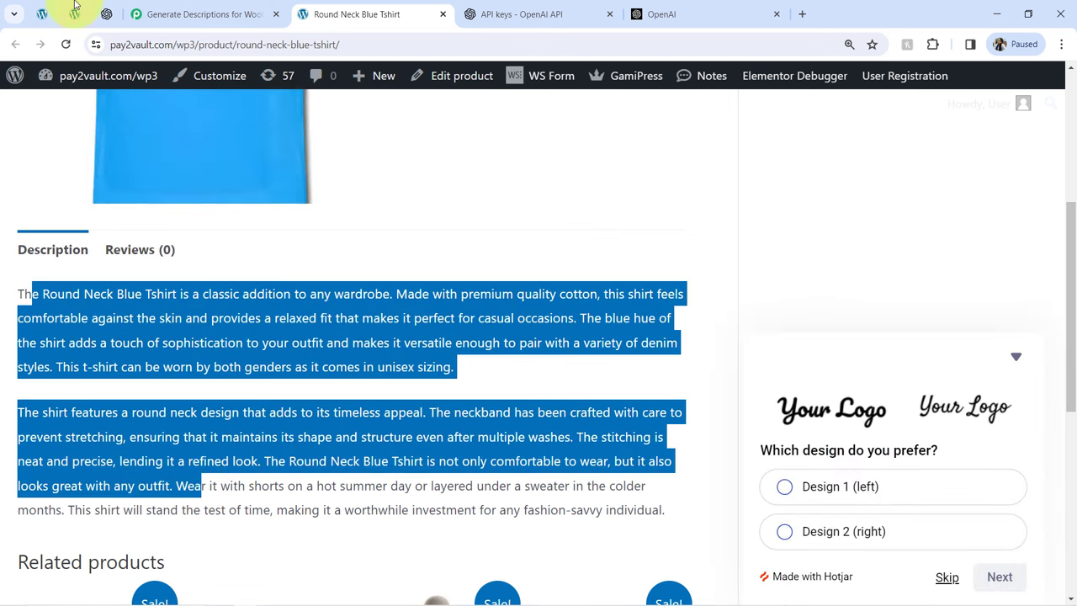
{"action": "left_click", "coordinate": [154, 18]}
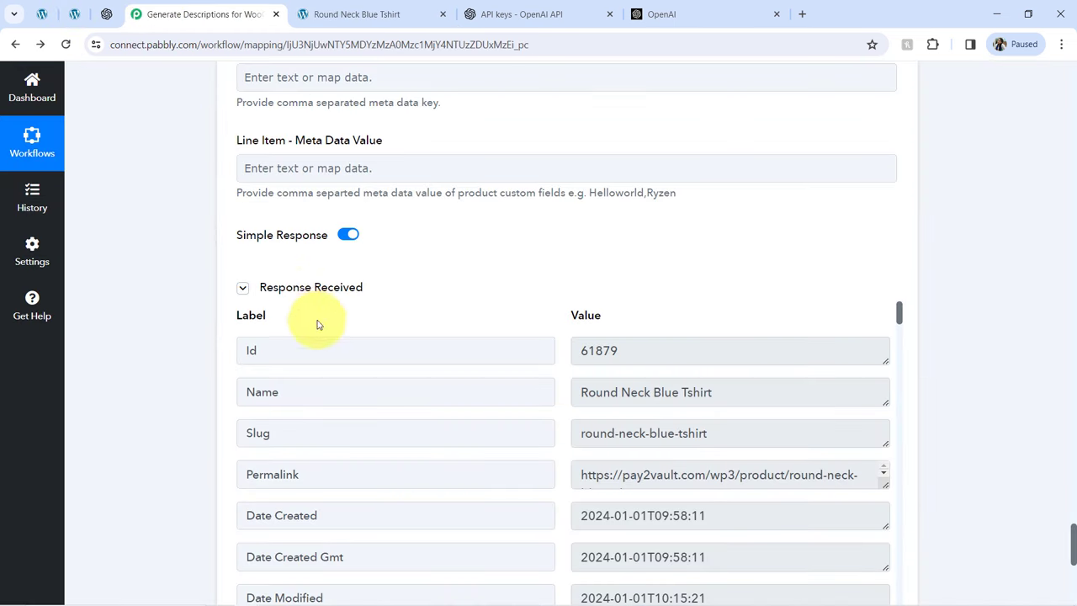
Step: Collapse the received response and the Update a Product step, and close the Round Neck Blue Tshirt and OpenAI browser tabs
{"action": "left_click", "coordinate": [327, 289]}
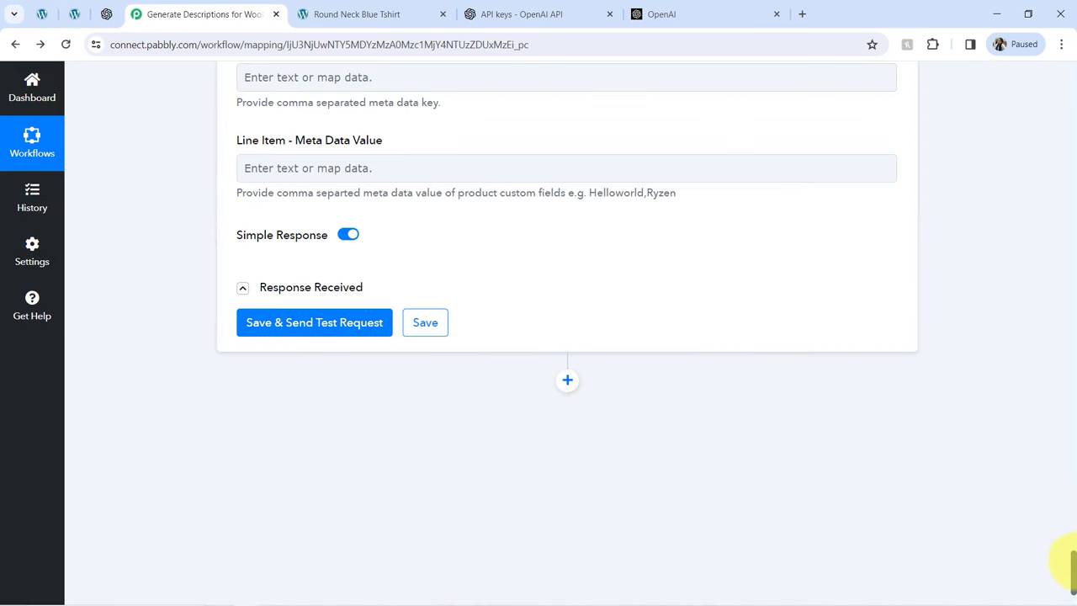
{"action": "left_click_drag", "start_coordinate": [1070, 558], "coordinate": [1009, 12]}
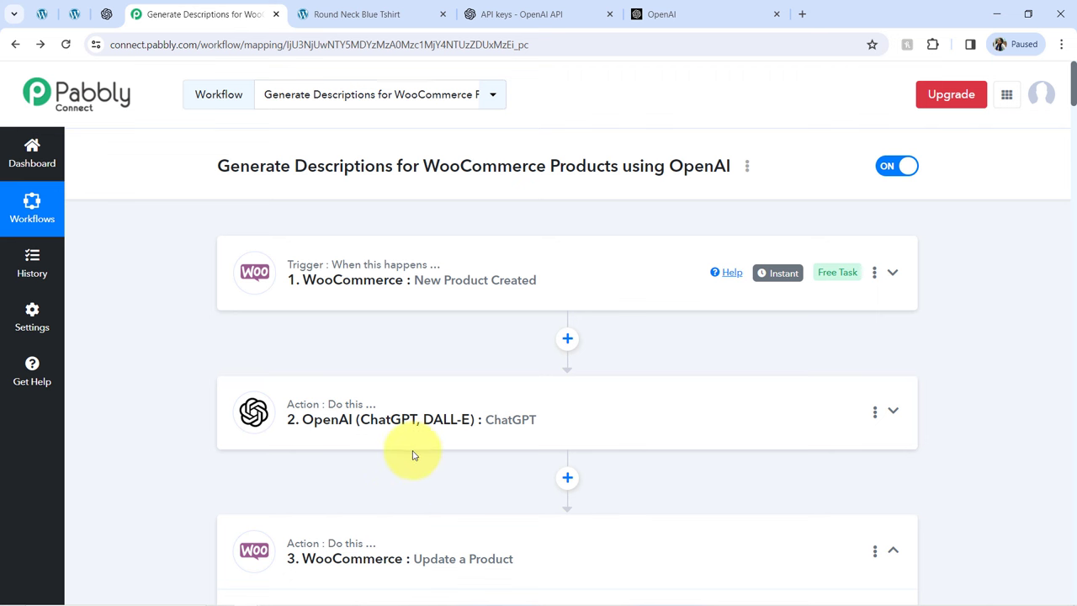
{"action": "scroll", "coordinate": [409, 449], "scroll_direction": "down", "scroll_amount": 3}
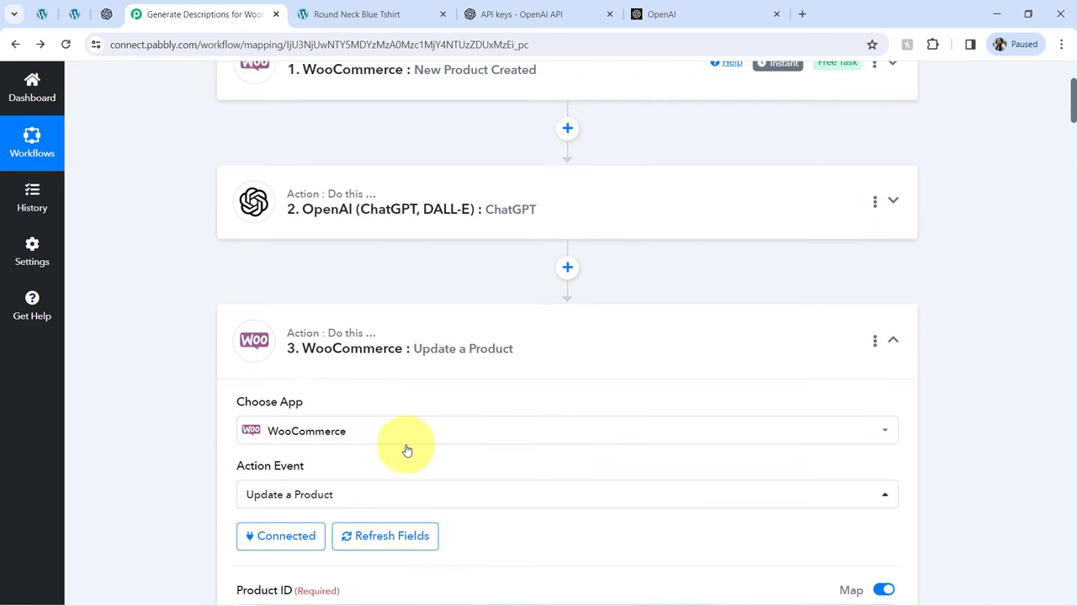
{"action": "left_click", "coordinate": [477, 358]}
{"action": "scroll", "coordinate": [1073, 303], "scroll_direction": "up", "scroll_amount": 3}
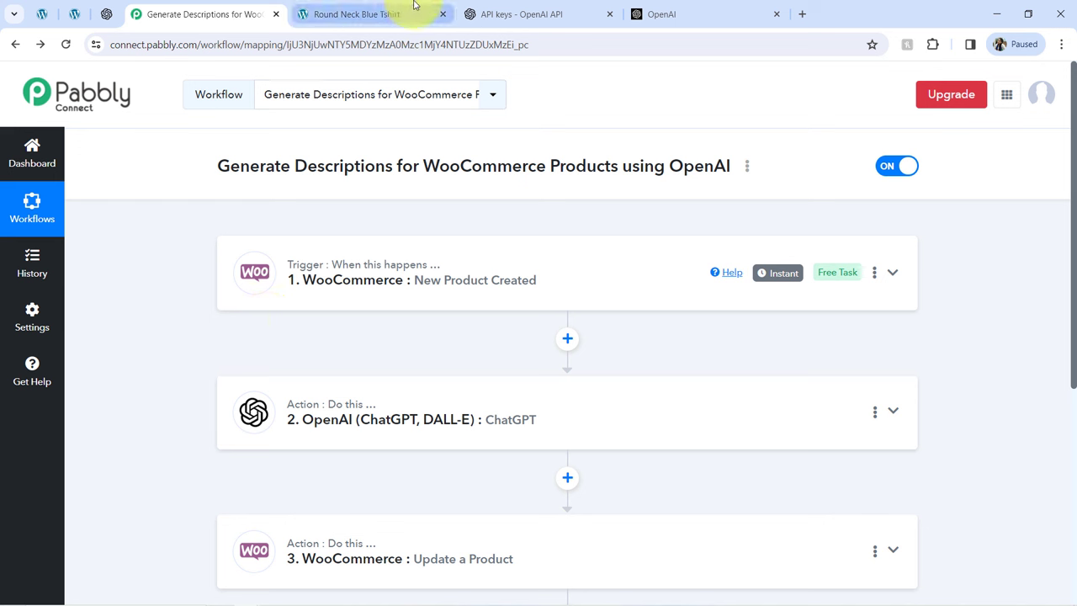
{"action": "left_click", "coordinate": [443, 14]}
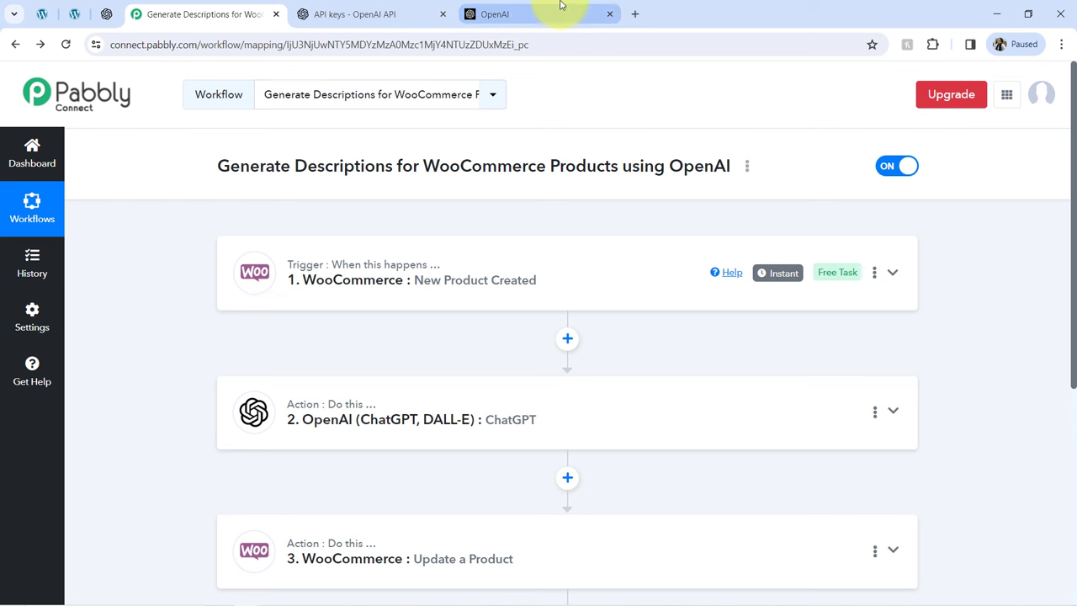
{"action": "left_click", "coordinate": [609, 14]}
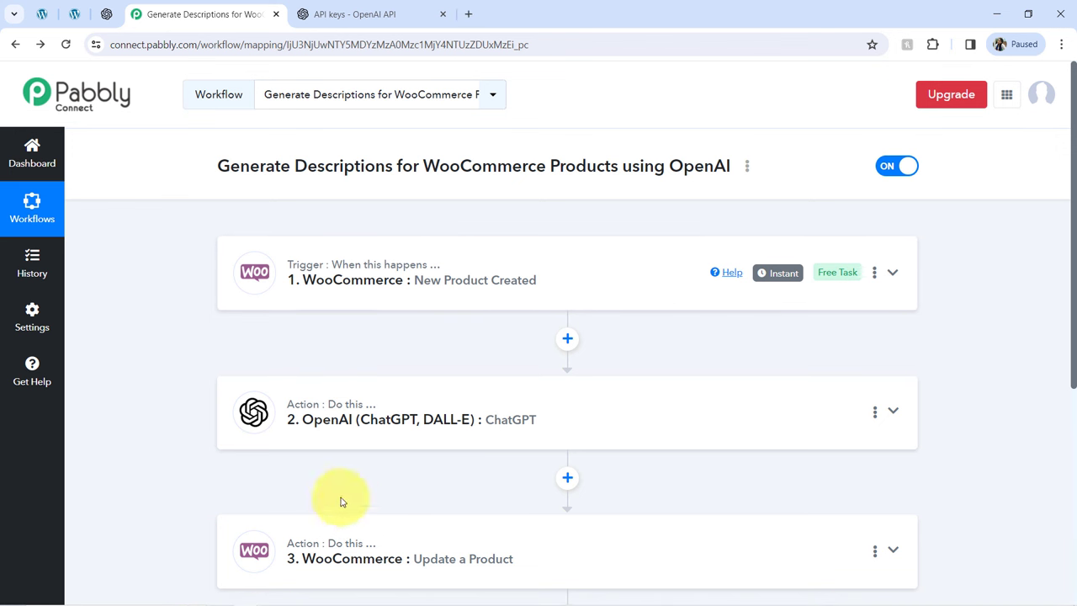
Step: Copy the share link of the Generate Descriptions for WooCommerce Products using OpenAI workflow and close the sharing dialog
{"action": "left_click", "coordinate": [748, 168]}
{"action": "left_click", "coordinate": [602, 237]}
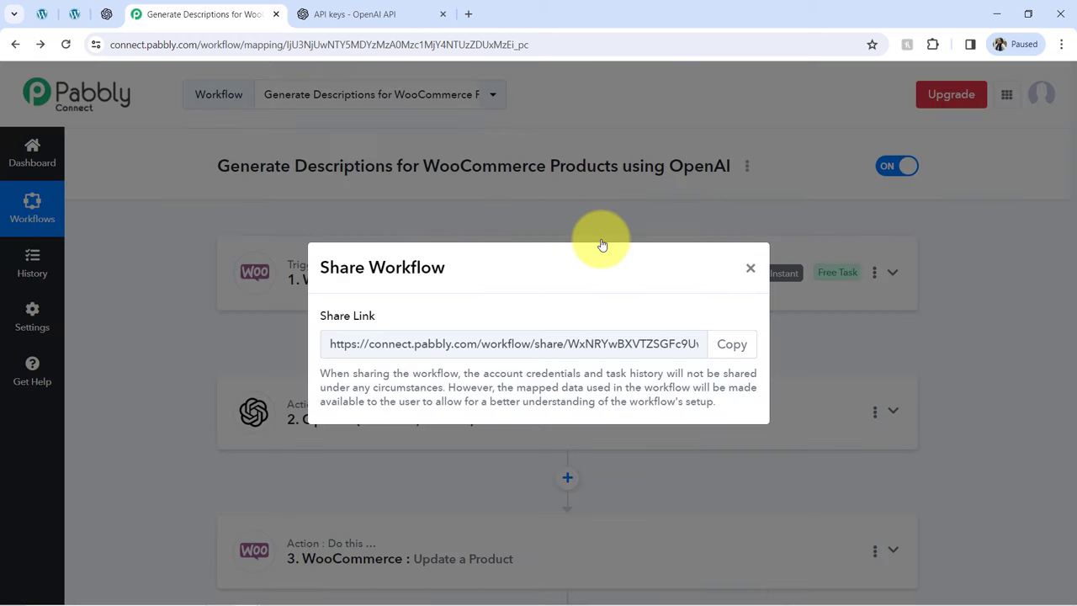
{"action": "left_click", "coordinate": [729, 344]}
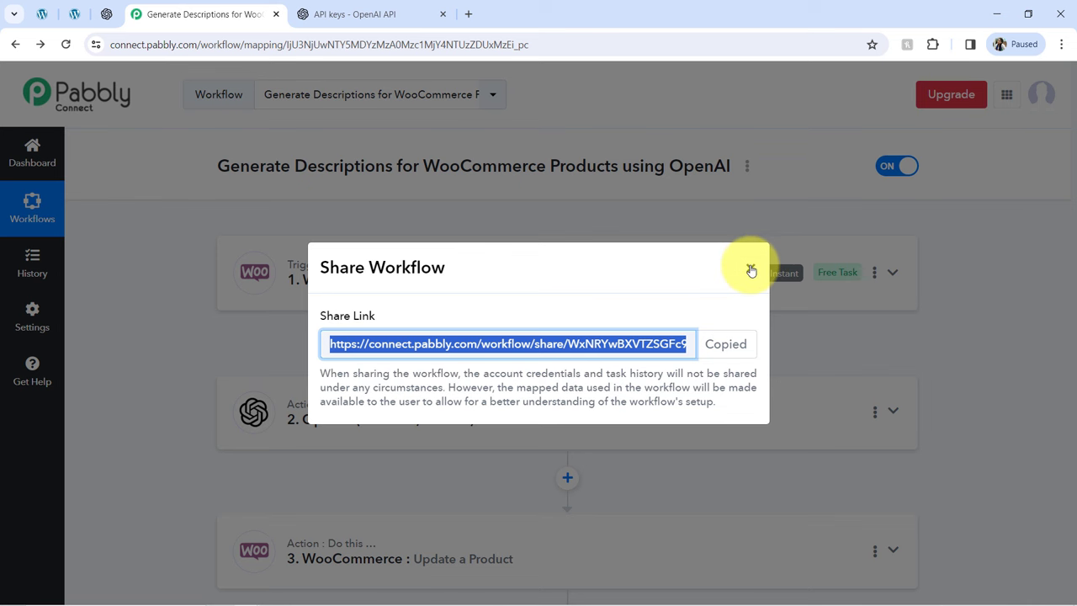
{"action": "left_click", "coordinate": [751, 269]}
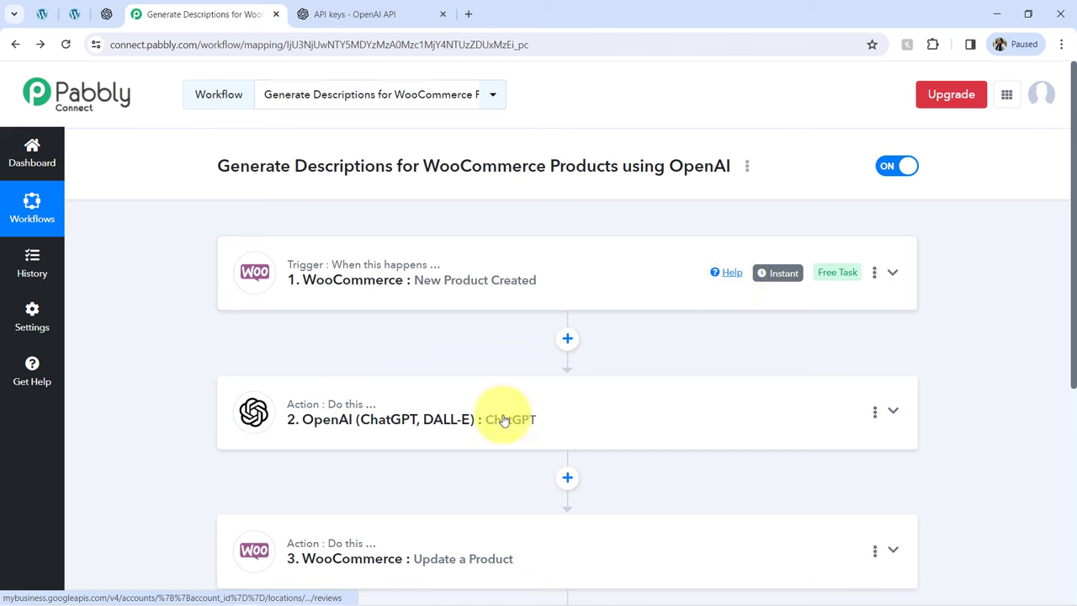
{"action": "scroll", "coordinate": [1062, 202], "scroll_direction": "down", "scroll_amount": 2}
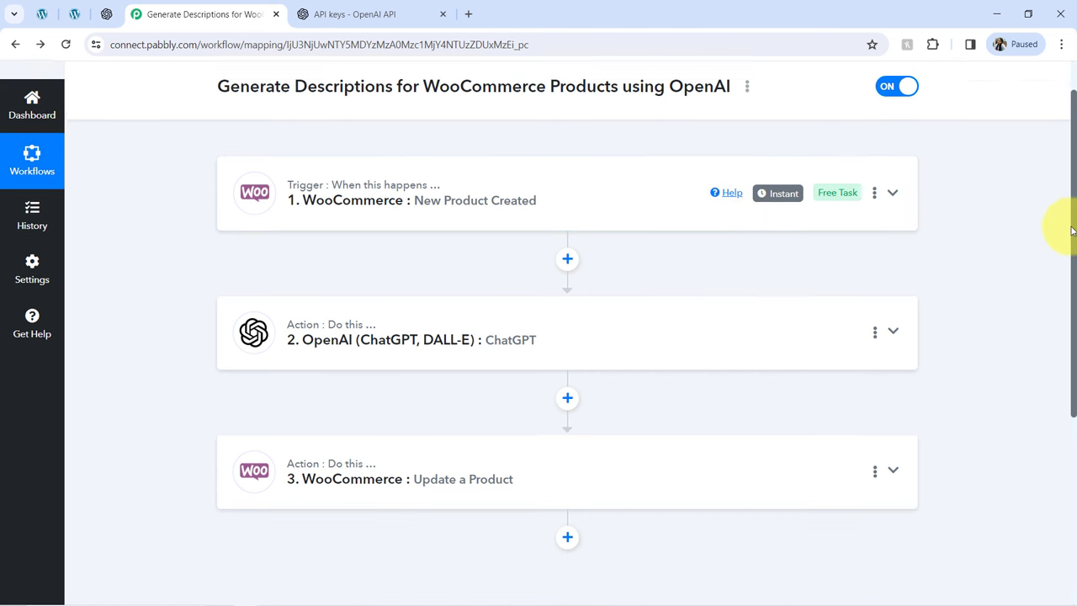
{"action": "scroll", "coordinate": [1065, 164], "scroll_direction": "up", "scroll_amount": 2}
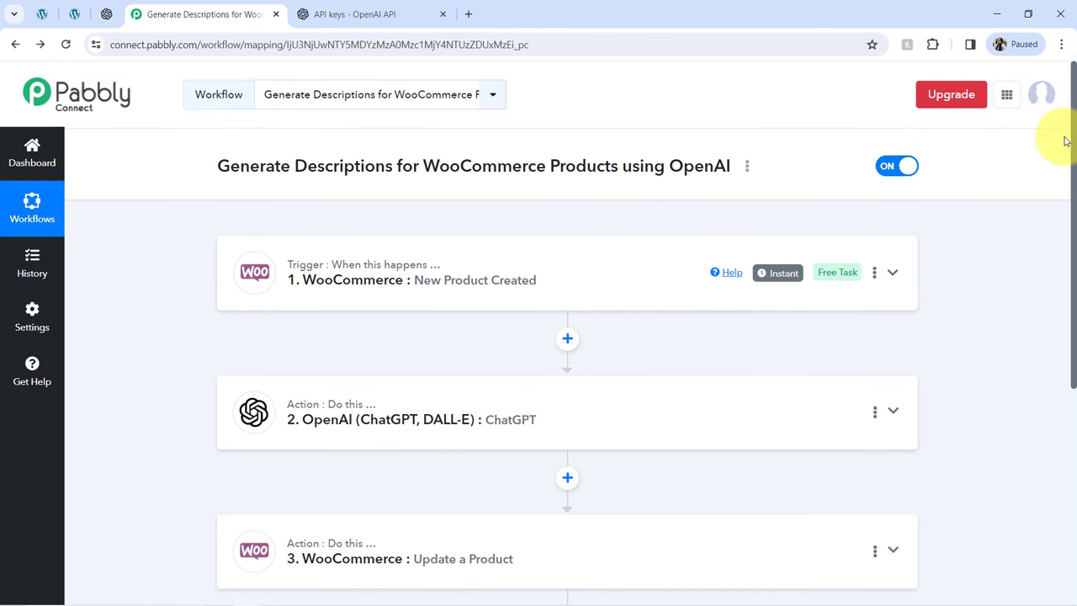